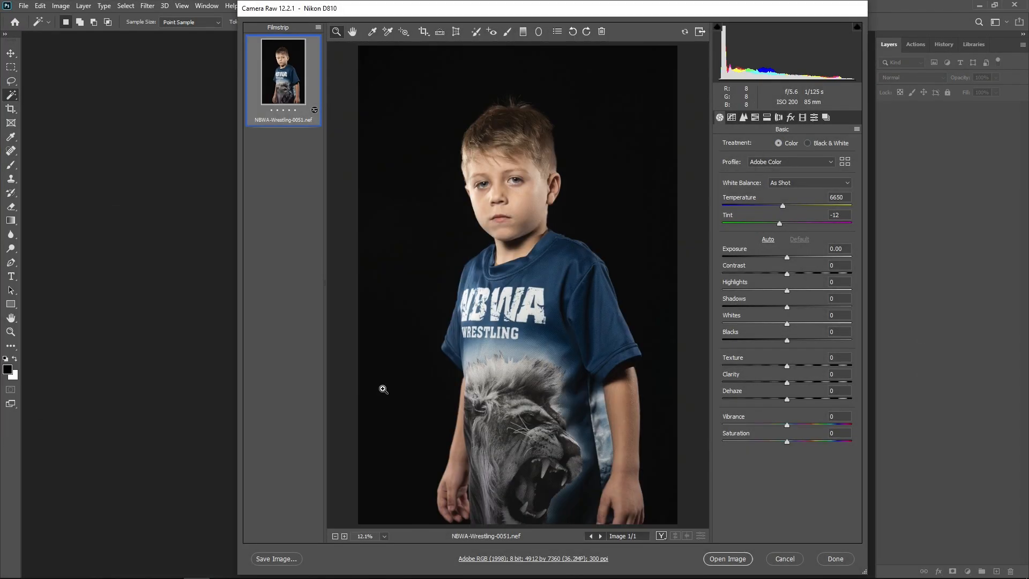
- Apply automatic tone adjustments to NBWA-Wrestling-0051.nef in Camera Raw and open the image in Photoshop
{"action": "left_click", "coordinate": [767, 239]}
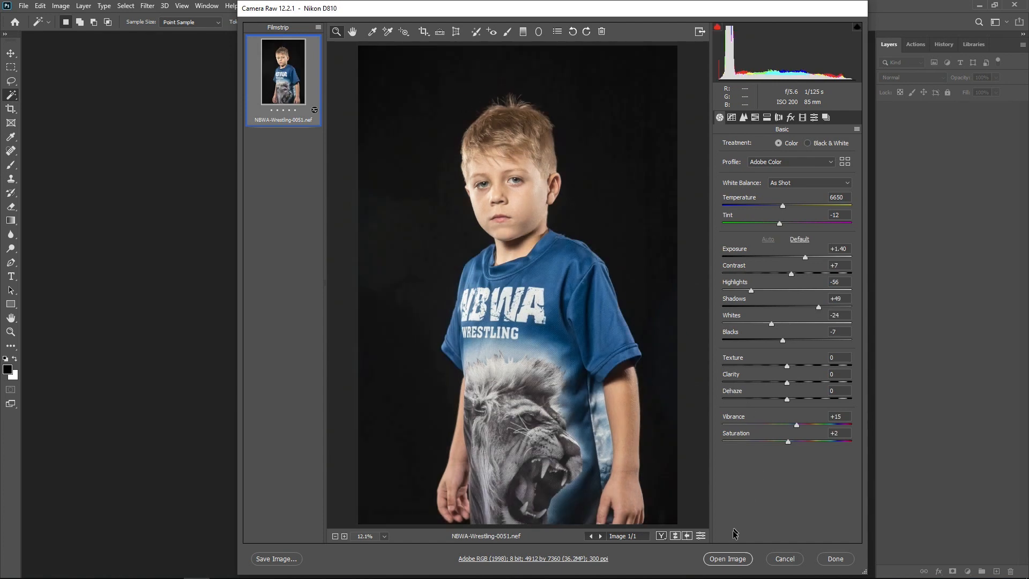
{"action": "left_click", "coordinate": [713, 559]}
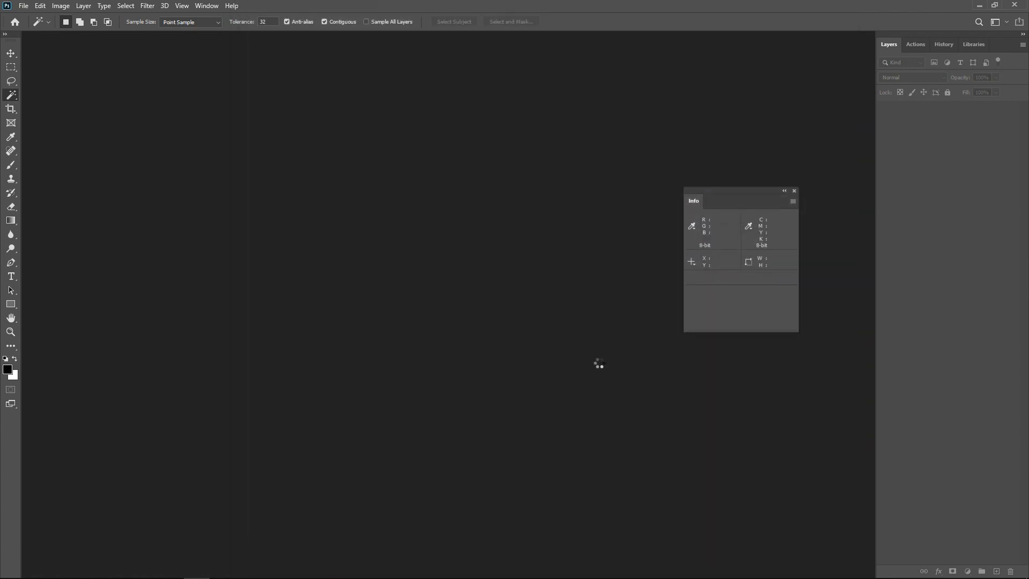
- Switch to Luminar 4 and reveal the Wrestling folder's photo of the medal-wearing boy with hands on hips in File Explorer
{"action": "key", "text": "alt+Tab"}
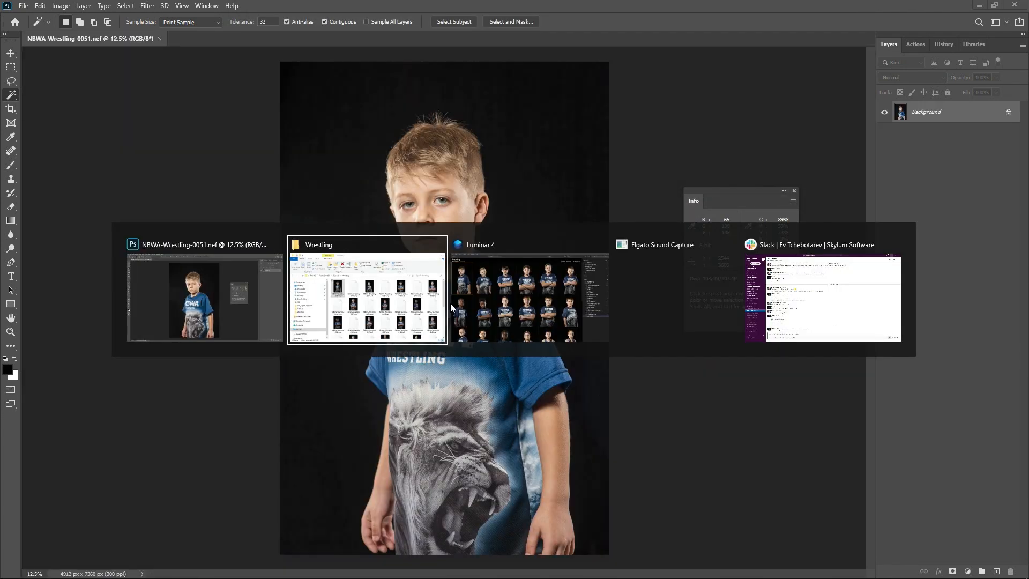
{"action": "key", "text": "alt+Tab"}
{"action": "scroll", "coordinate": [535, 342], "scroll_direction": "down", "scroll_amount": 5}
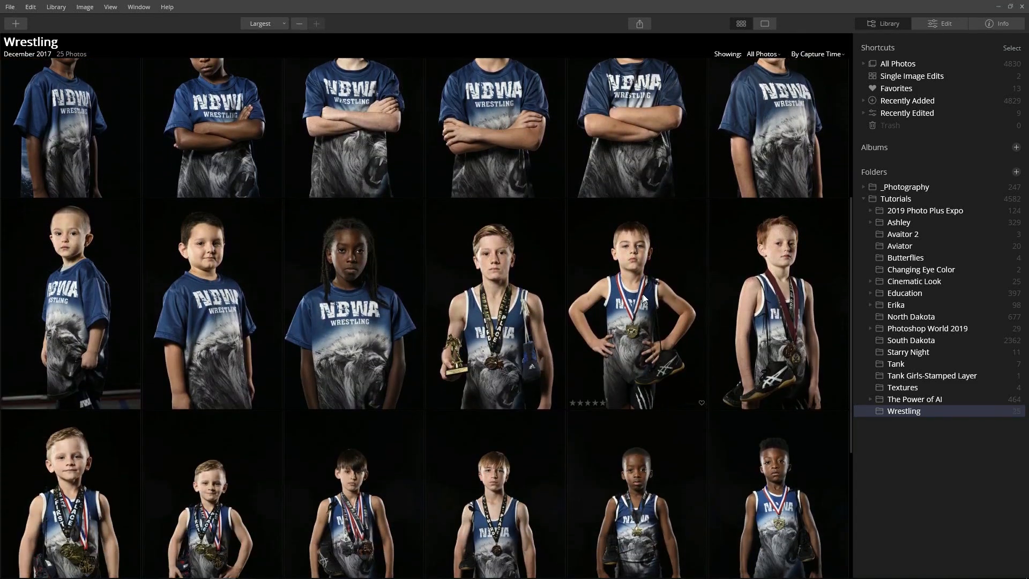
{"action": "left_click", "coordinate": [643, 299]}
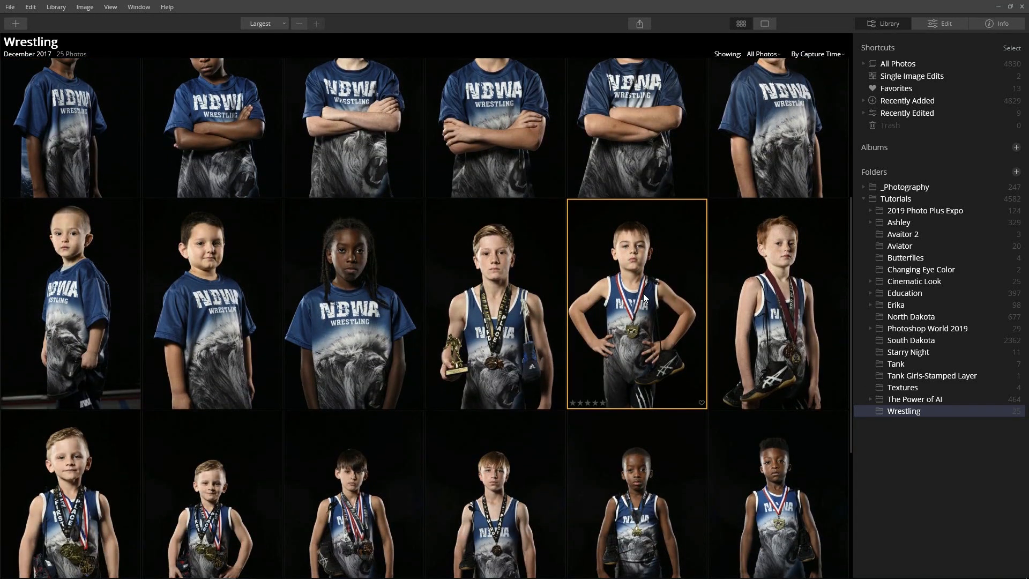
{"action": "right_click", "coordinate": [644, 294]}
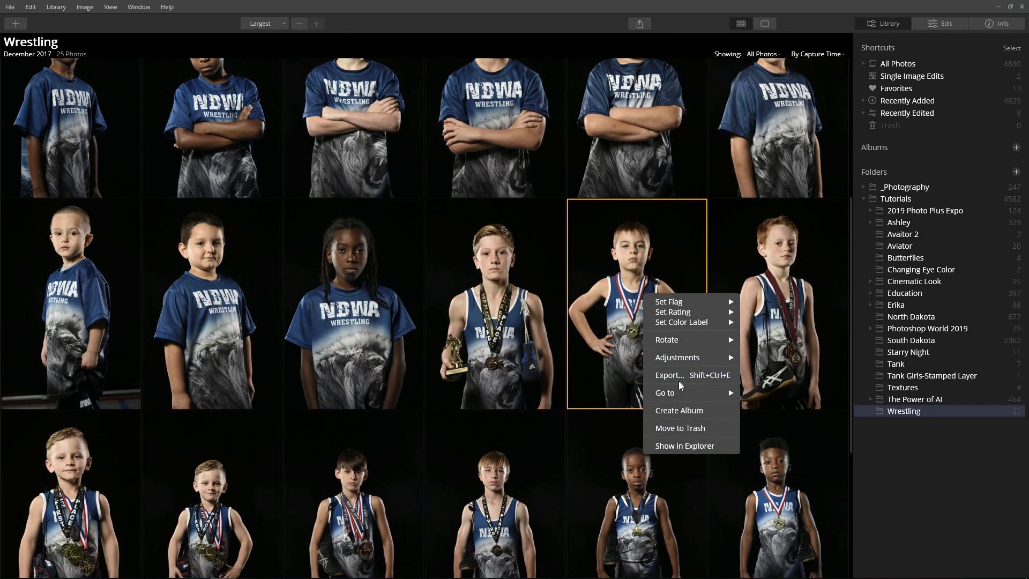
{"action": "left_click", "coordinate": [680, 451]}
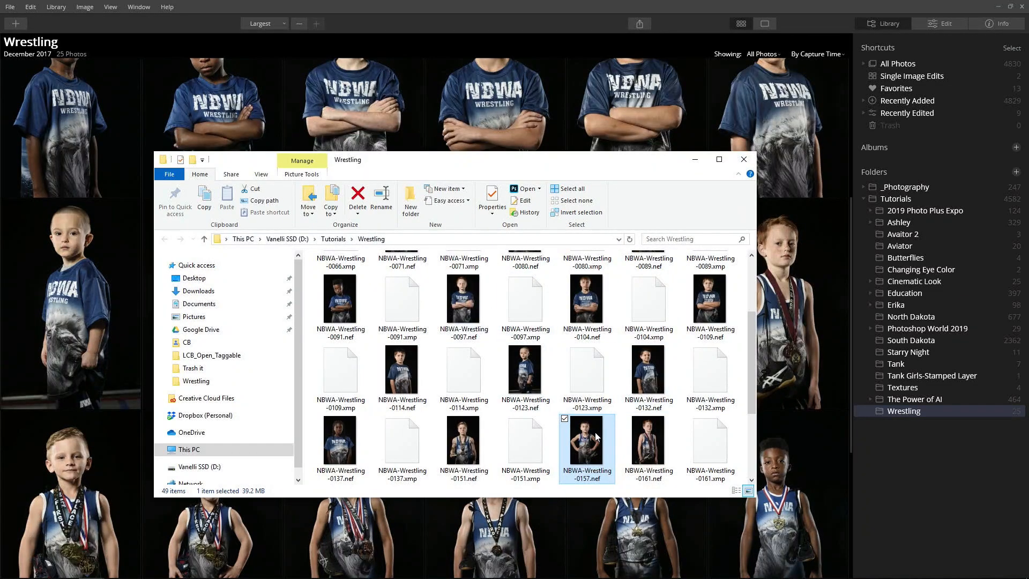
- Send NBWA-Wrestling-0157.nef to Photoshop, apply automatic tone adjustments in Camera Raw, and open the image
{"action": "right_click", "coordinate": [596, 437]}
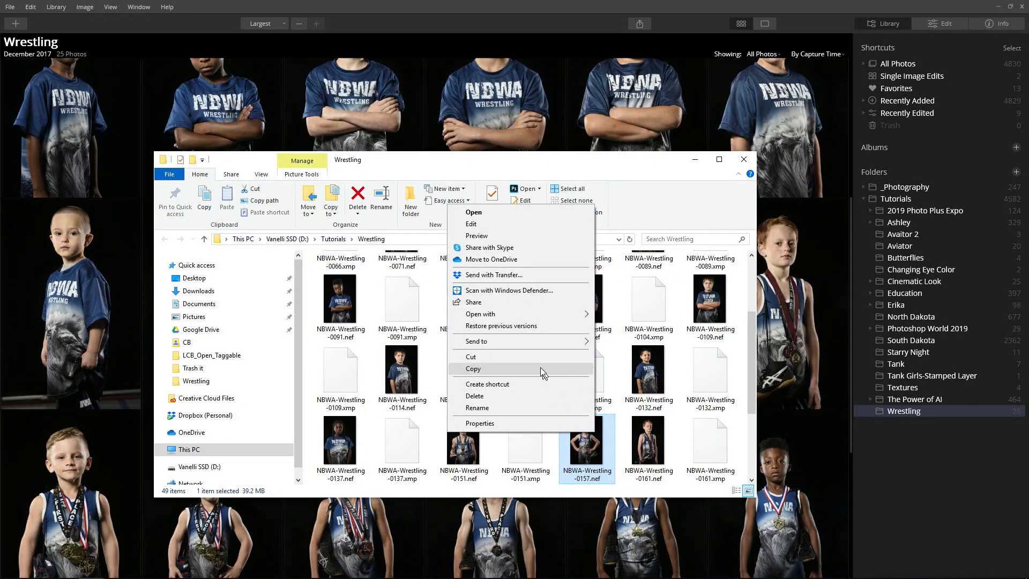
{"action": "mouse_move", "coordinate": [530, 314]}
{"action": "left_click", "coordinate": [638, 318]}
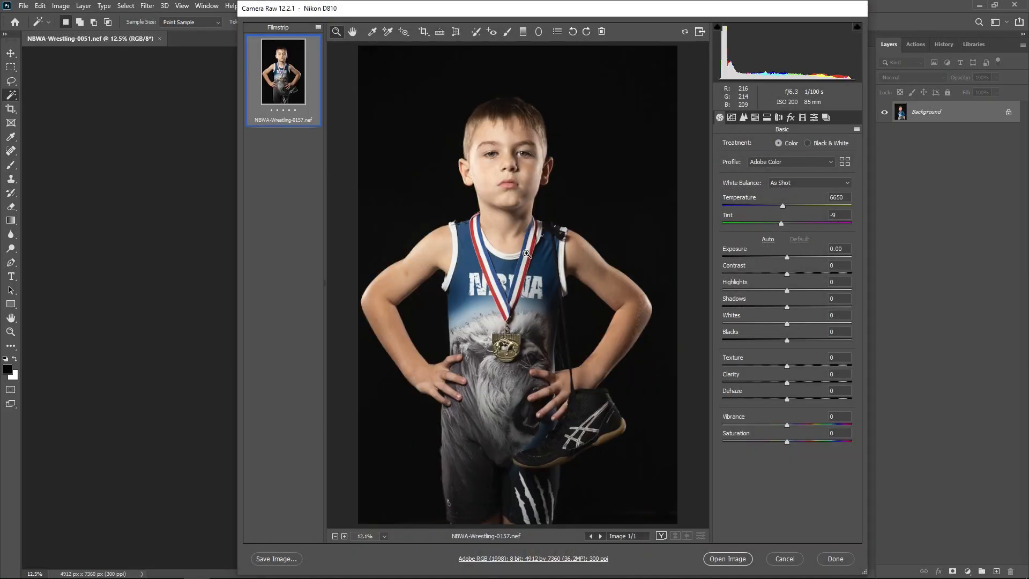
{"action": "left_click", "coordinate": [767, 240]}
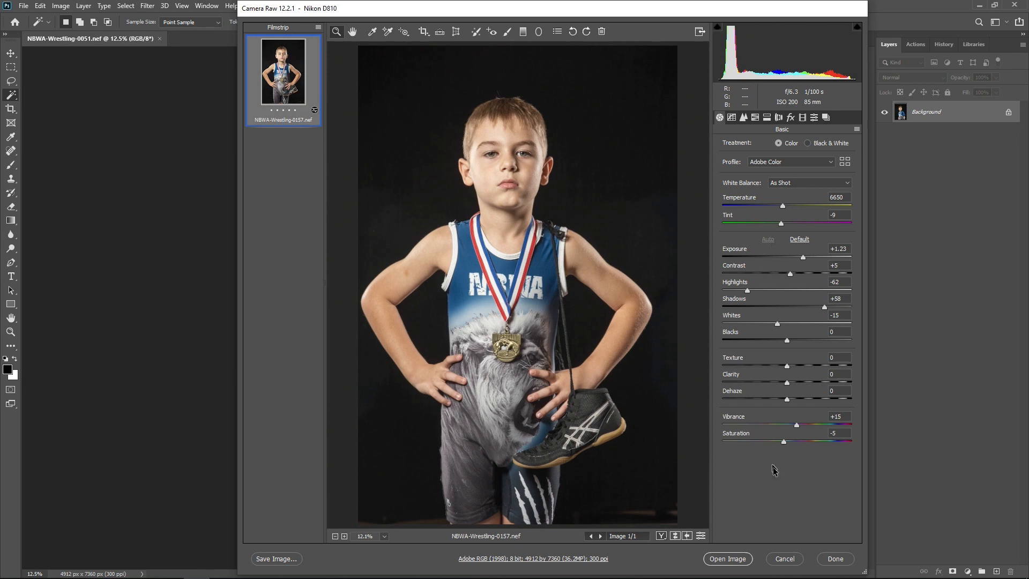
{"action": "left_click", "coordinate": [719, 560]}
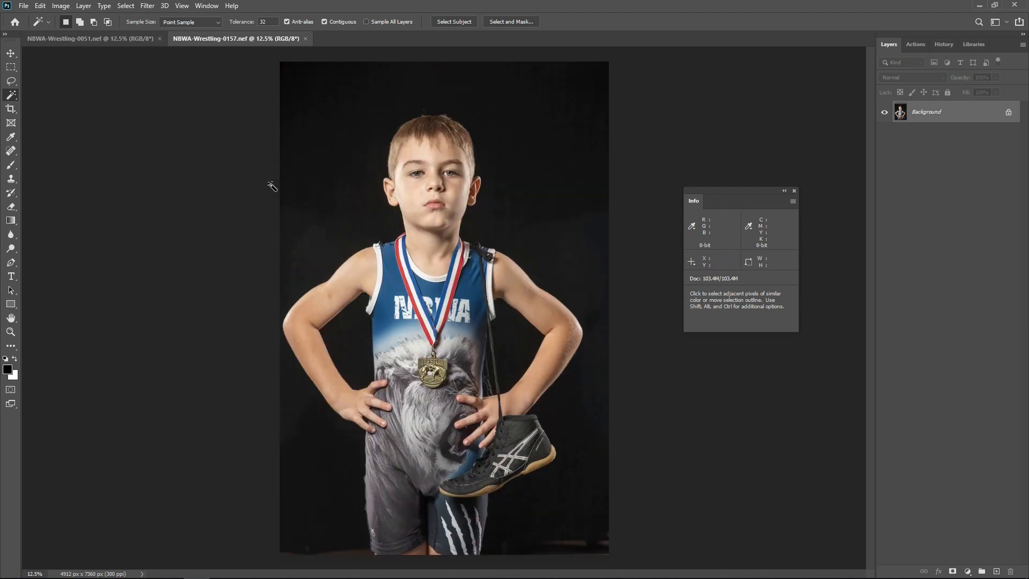
- Create a new 8 x 10 inch portrait document at 240 pixels/inch with RGB Color, 8 bit and a white background
{"action": "left_click", "coordinate": [31, 7]}
{"action": "left_click", "coordinate": [30, 19]}
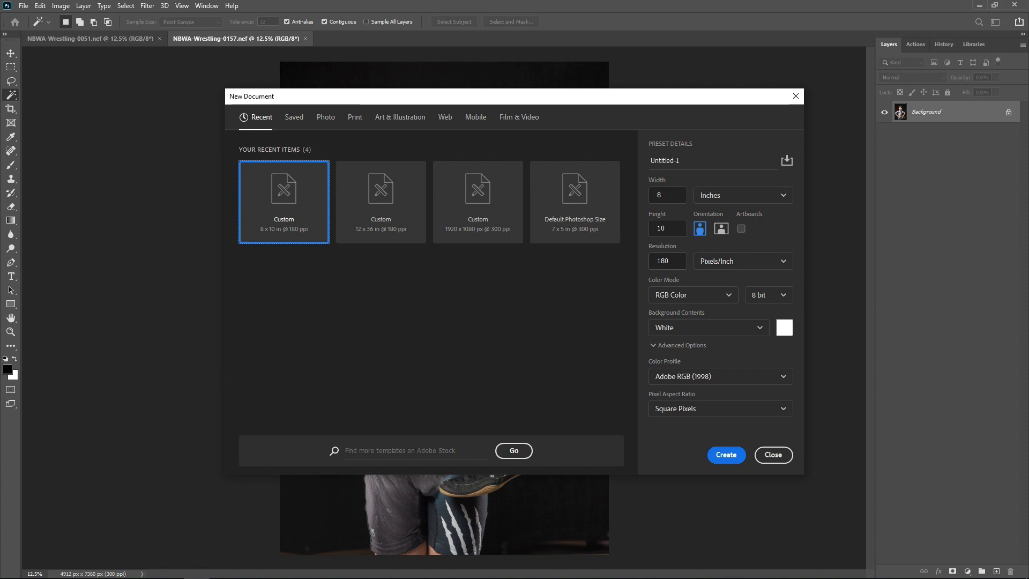
{"action": "left_click", "coordinate": [659, 264]}
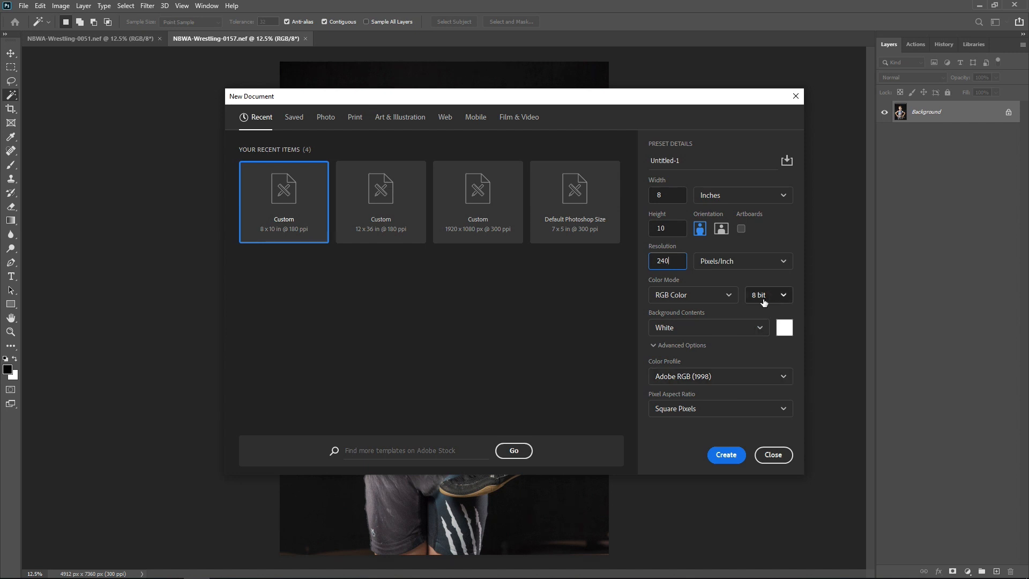
{"action": "left_click", "coordinate": [728, 457]}
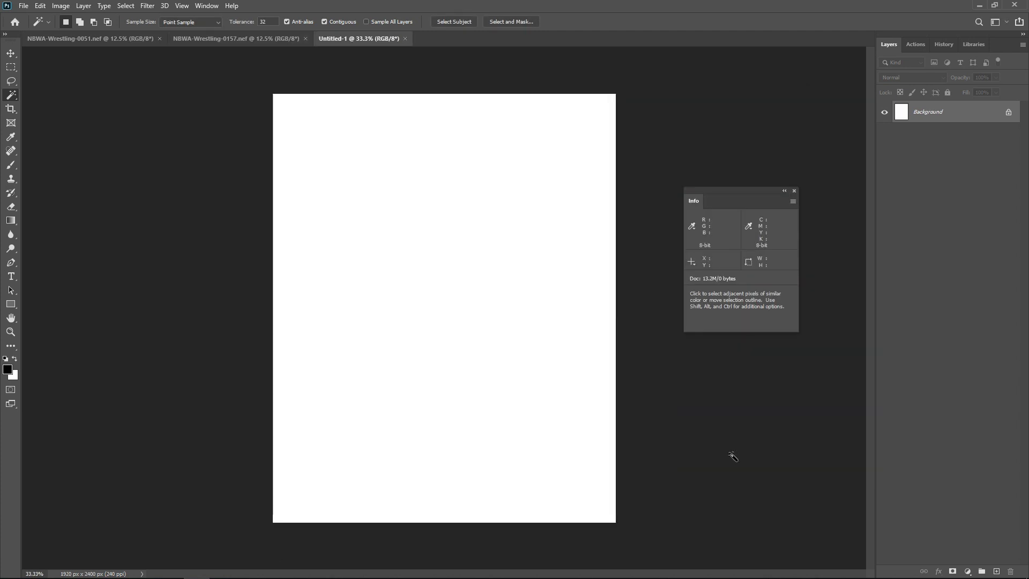
- Fill the new document's background with black and unlock it into a regular layer
{"action": "key", "text": "alt+BackSpace"}
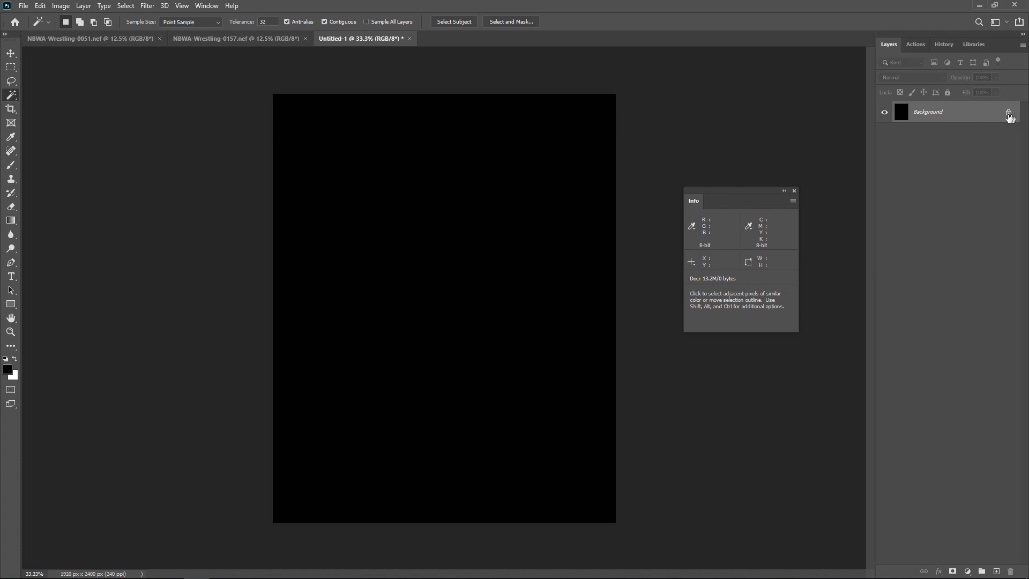
{"action": "mouse_move", "coordinate": [1012, 575]}
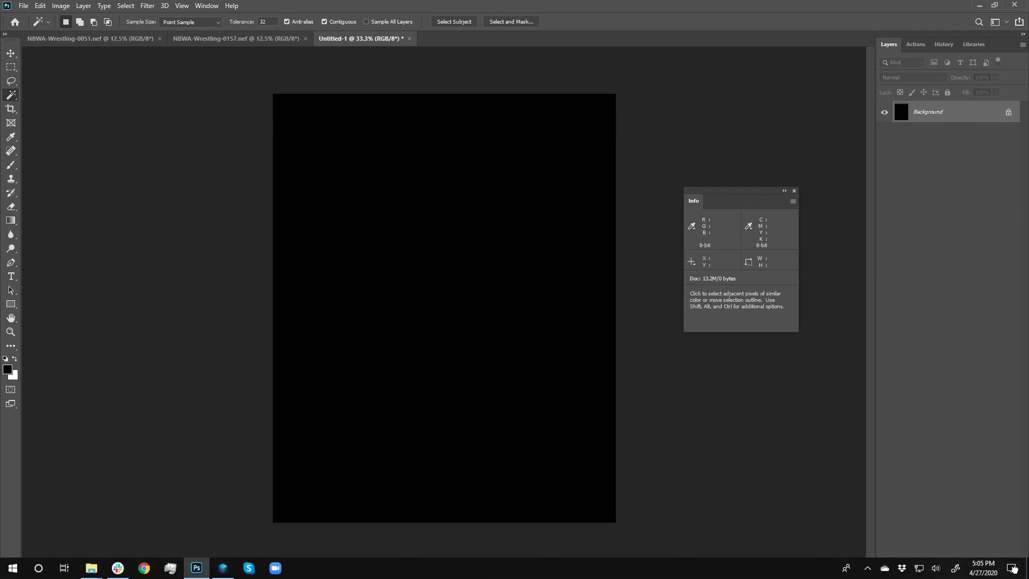
{"action": "left_click_drag", "start_coordinate": [1013, 538], "coordinate": [1007, 571]}
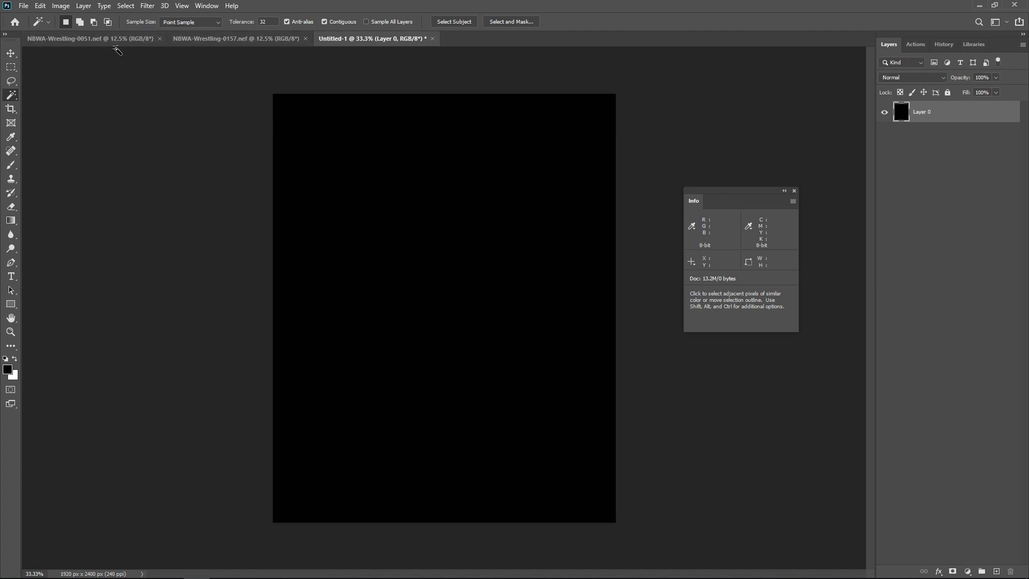
- Copy the NBWA-Wrestling-0051.nef photo into Untitled-1 as a layer and scale it down to fit the canvas height
{"action": "left_click_drag", "start_coordinate": [66, 43], "coordinate": [290, 265]}
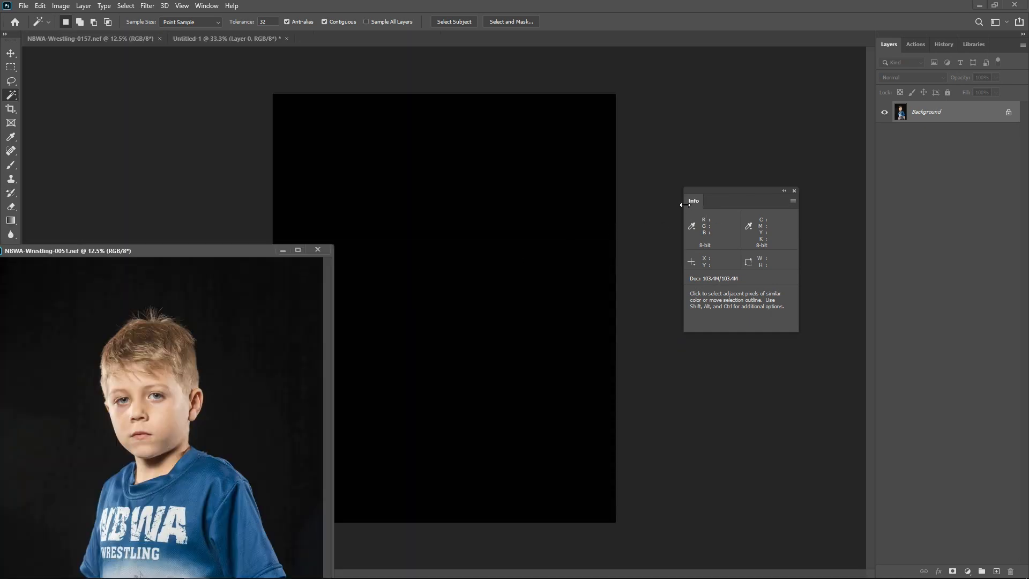
{"action": "left_click_drag", "start_coordinate": [904, 117], "coordinate": [480, 211]}
{"action": "key", "text": "ctrl+t"}
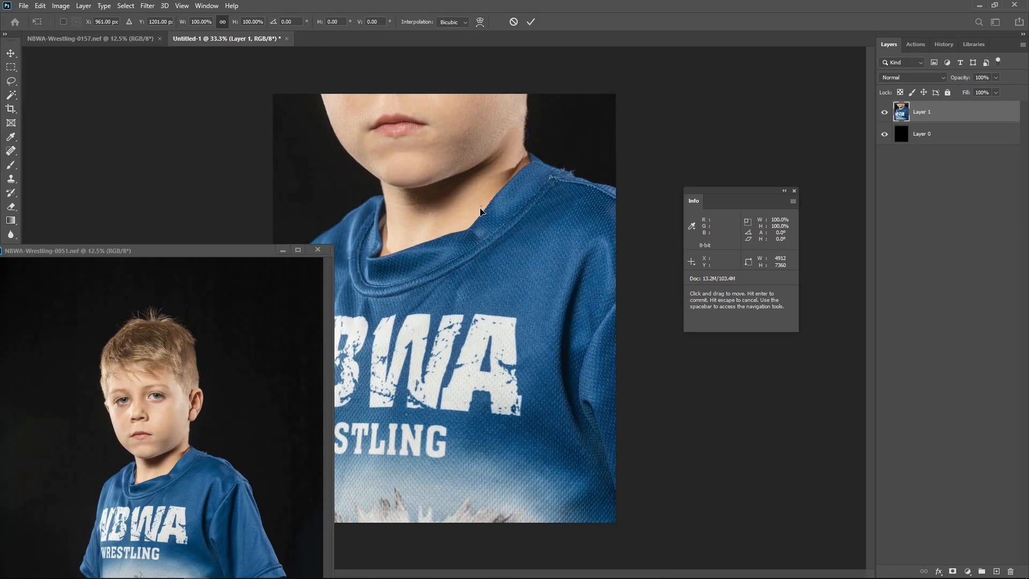
{"action": "key", "text": "ctrl+0"}
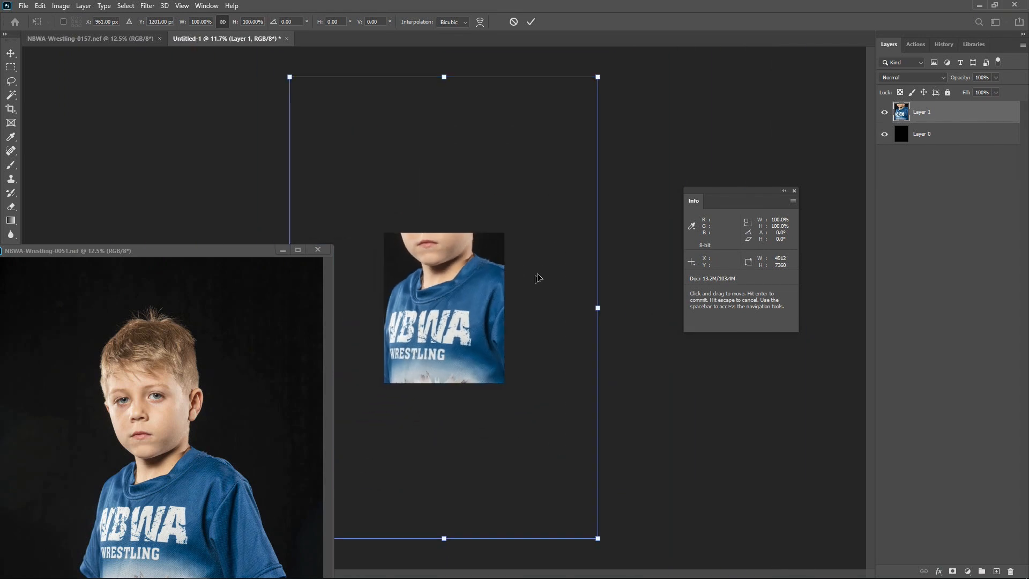
{"action": "scroll", "coordinate": [542, 258], "scroll_direction": "down", "scroll_amount": 3}
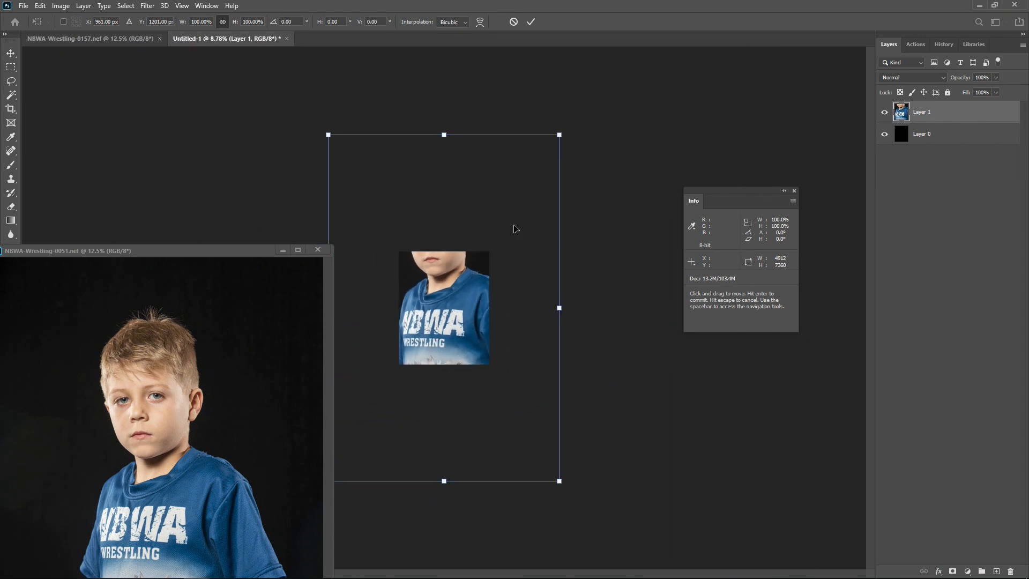
{"action": "left_click_drag", "start_coordinate": [448, 135], "coordinate": [443, 251]}
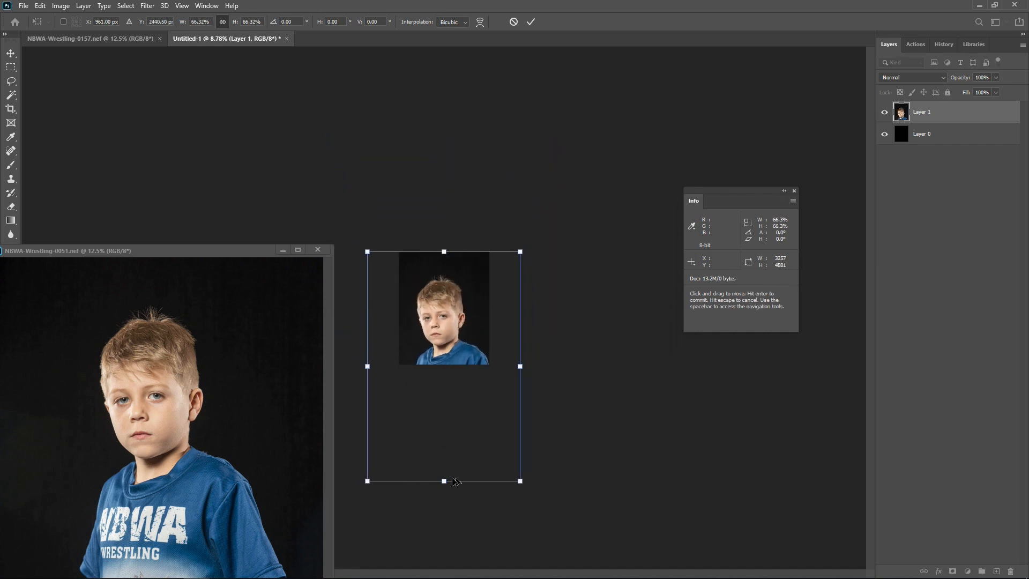
{"action": "left_click_drag", "start_coordinate": [443, 481], "coordinate": [443, 364]}
{"action": "key", "text": "Return"}
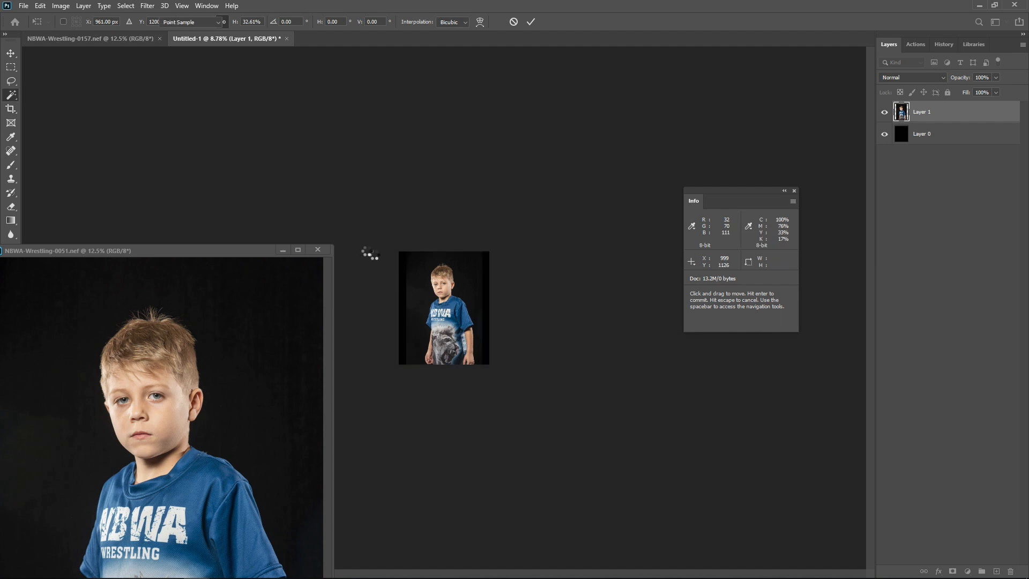
- Close the NBWA-Wrestling-0051.nef source document without saving changes
{"action": "left_click", "coordinate": [317, 249]}
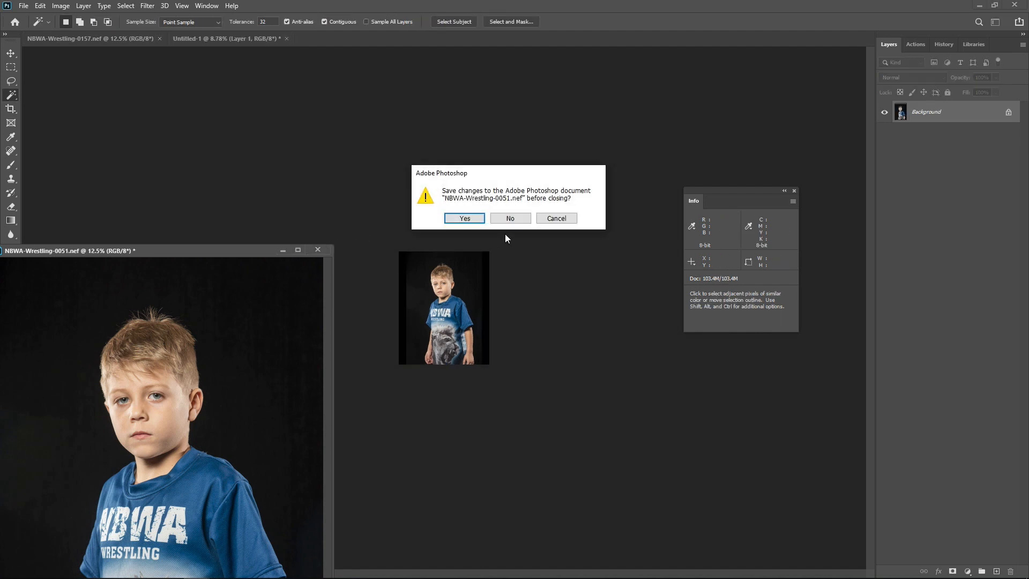
{"action": "left_click", "coordinate": [511, 219]}
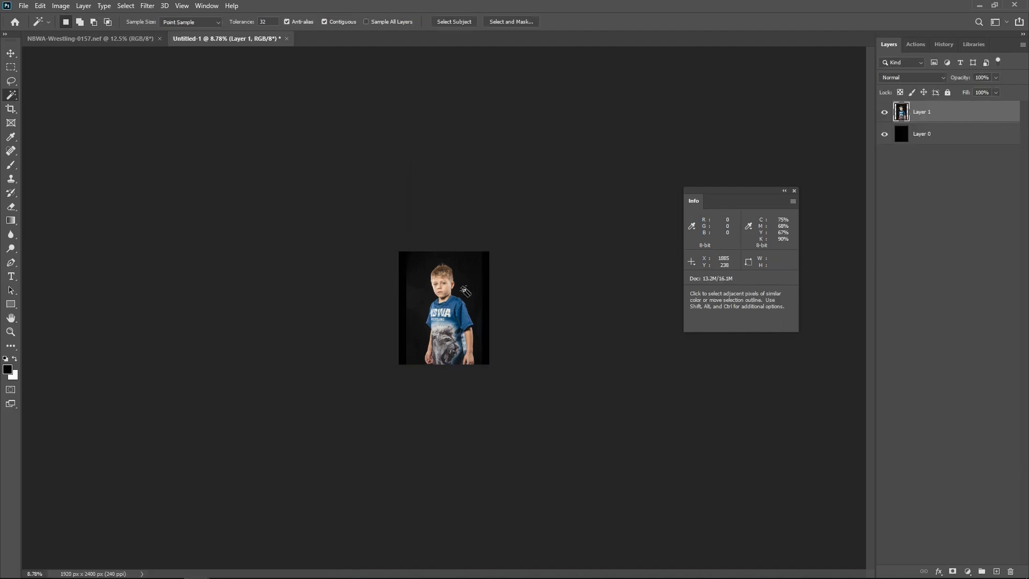
- Move the T-shirt boy's photo layer to the left side of the canvas and slightly resize it proportionally
{"action": "left_click", "coordinate": [10, 53]}
{"action": "left_click_drag", "start_coordinate": [439, 304], "coordinate": [414, 306]}
{"action": "key", "text": "ctrl+t"}
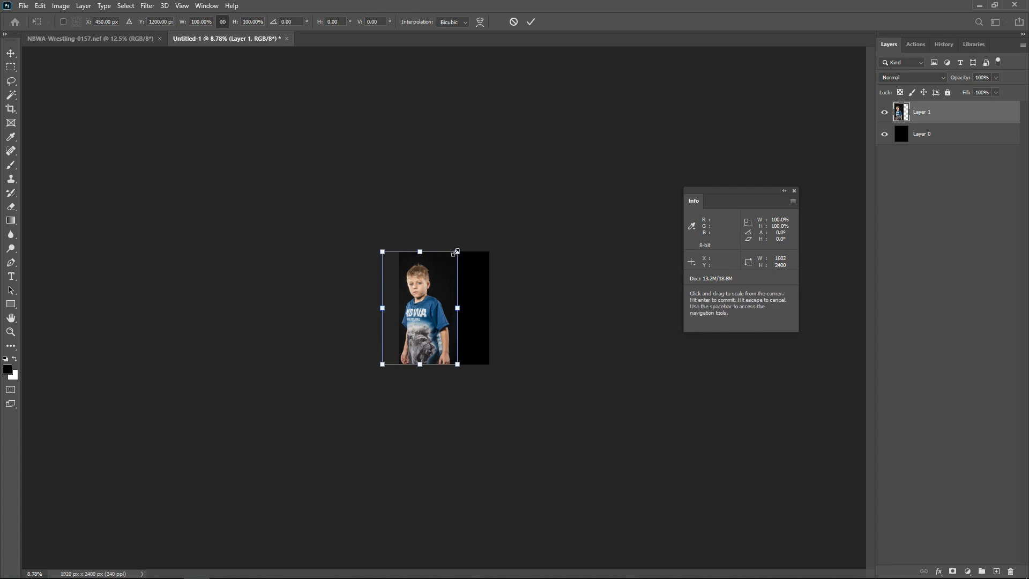
{"action": "left_click_drag", "start_coordinate": [454, 251], "coordinate": [475, 244]}
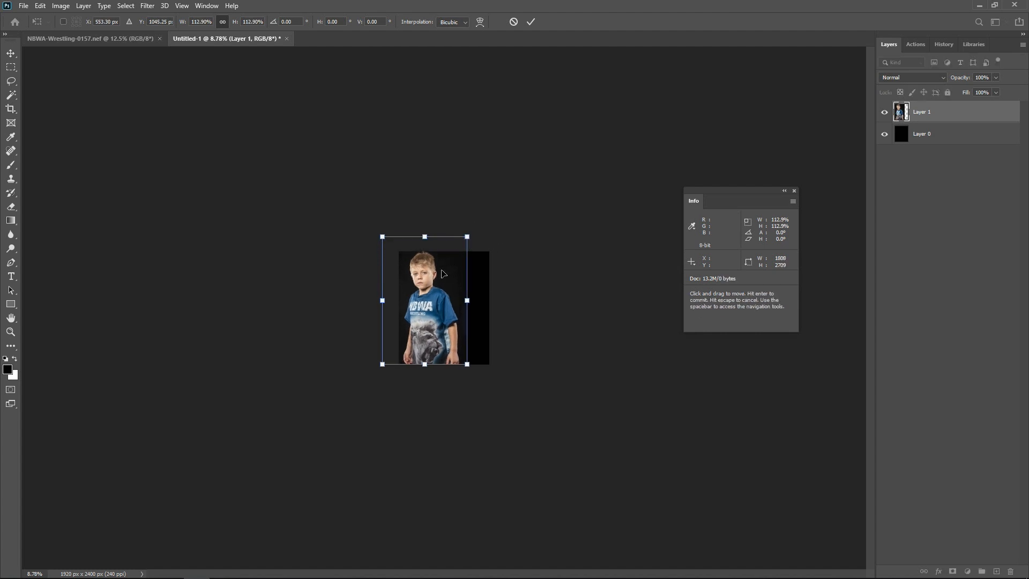
{"action": "left_click_drag", "start_coordinate": [444, 274], "coordinate": [443, 273]}
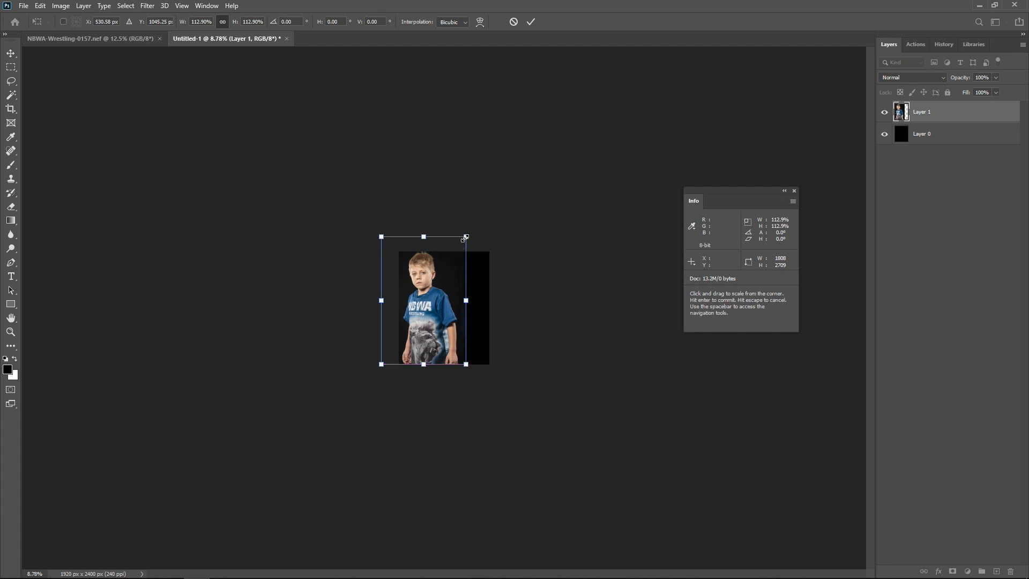
{"action": "left_click_drag", "start_coordinate": [465, 237], "coordinate": [428, 281]}
{"action": "key", "text": "Return"}
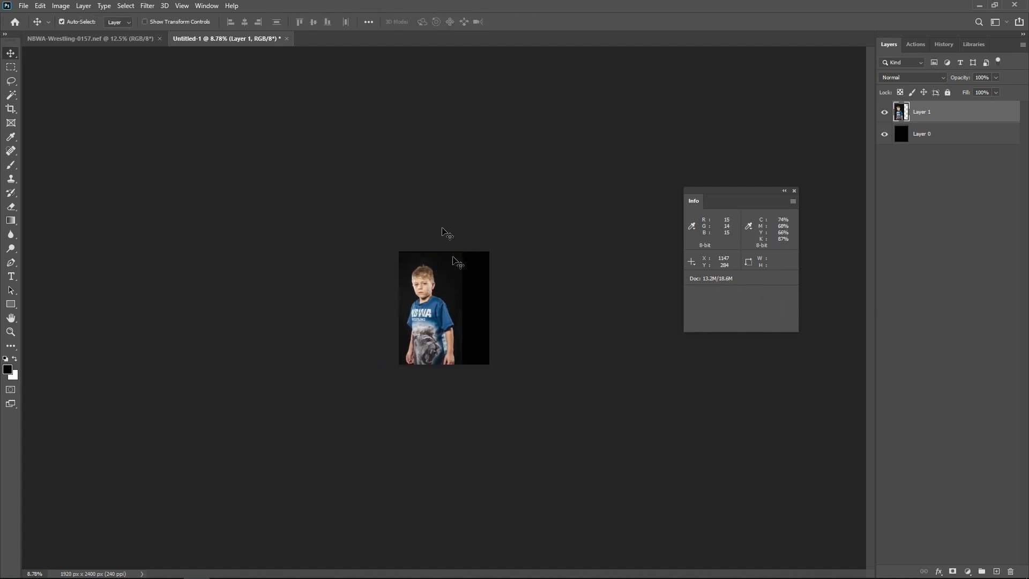
- Copy the NBWA-Wrestling-0157.nef photo into Untitled-1 as a new layer and close the source document without saving
{"action": "left_click", "coordinate": [128, 41]}
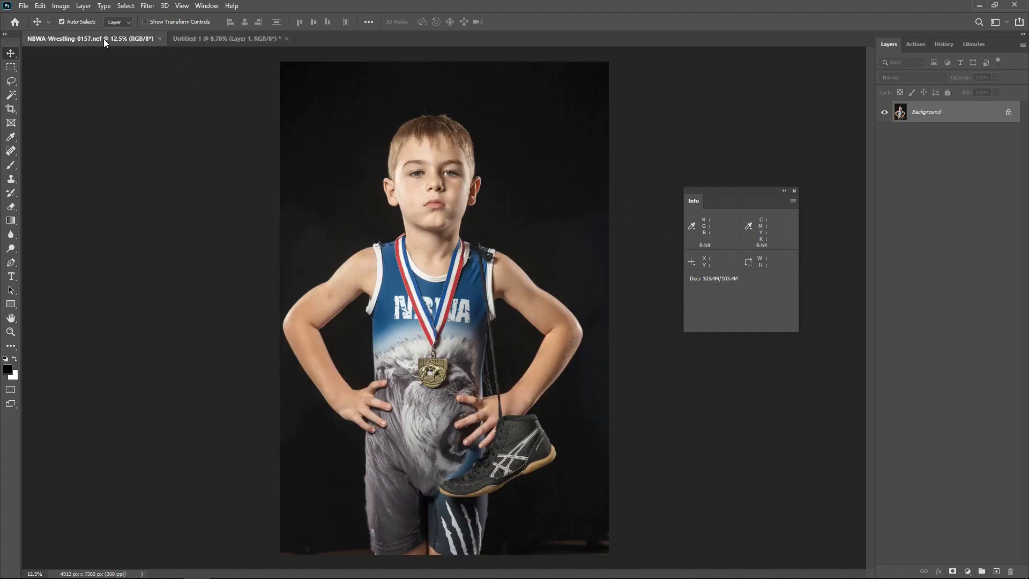
{"action": "left_click_drag", "start_coordinate": [104, 39], "coordinate": [284, 316]}
{"action": "left_click_drag", "start_coordinate": [900, 112], "coordinate": [440, 279]}
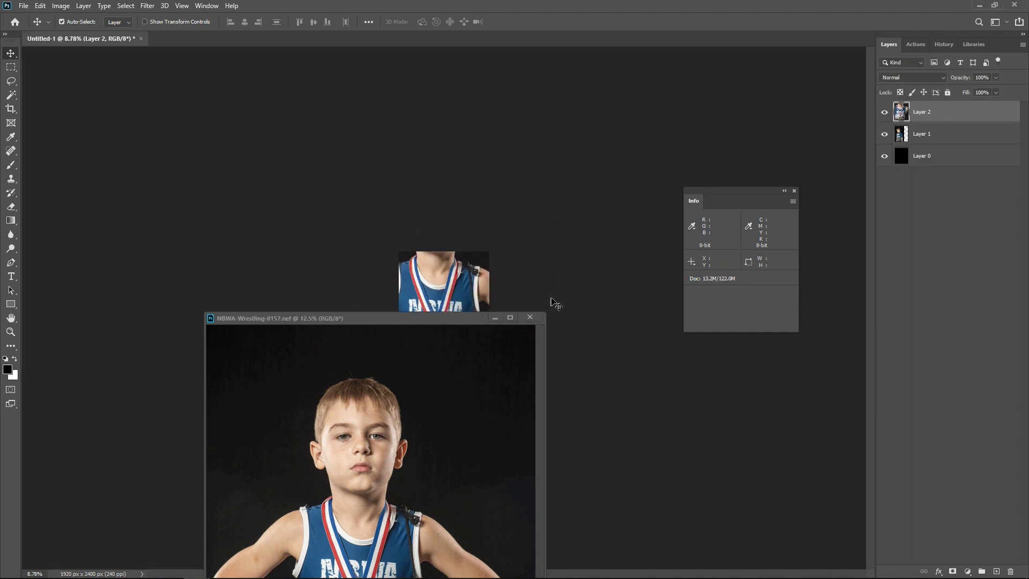
{"action": "left_click", "coordinate": [530, 317]}
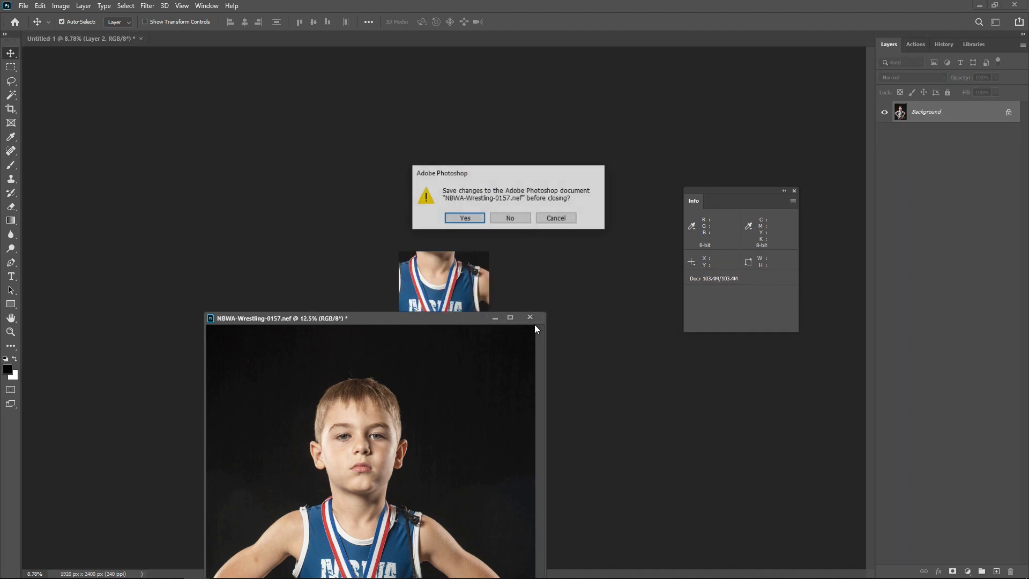
{"action": "left_click", "coordinate": [519, 219]}
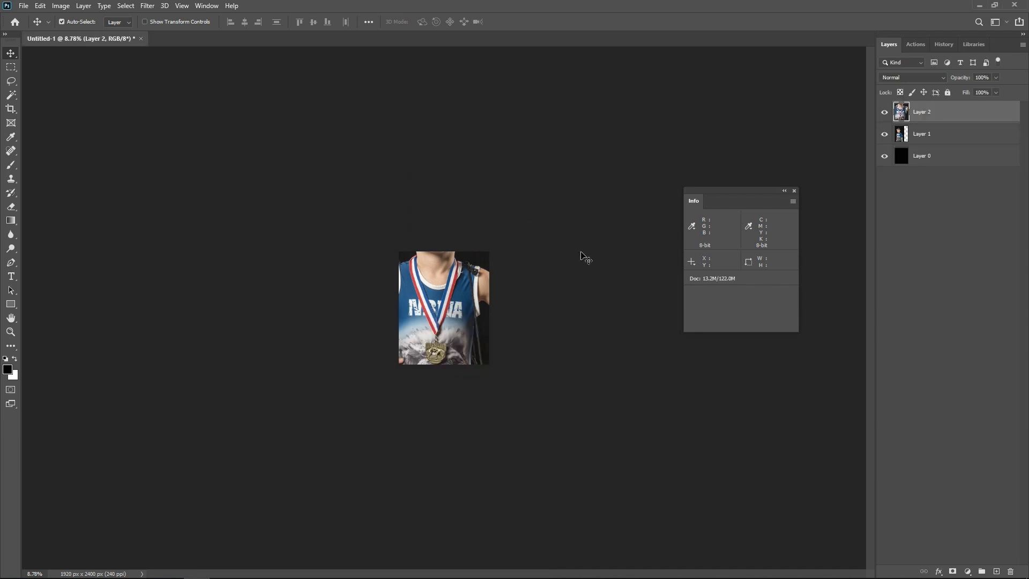
- Scale the medal boy's photo on Layer 2 proportionally down to about 34% to fit the canvas
{"action": "key", "text": "ctrl+t"}
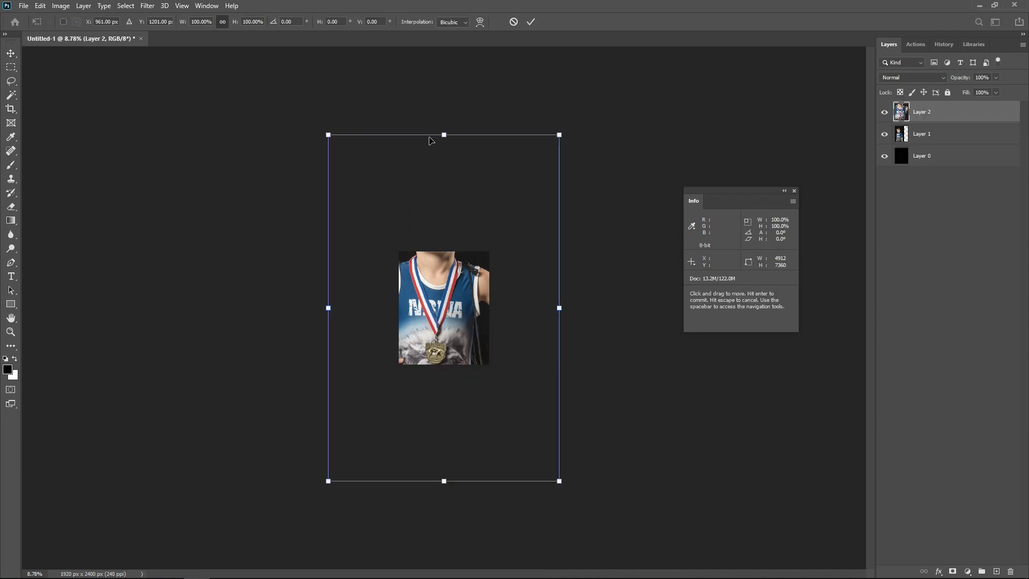
{"action": "left_click_drag", "start_coordinate": [444, 135], "coordinate": [444, 251]}
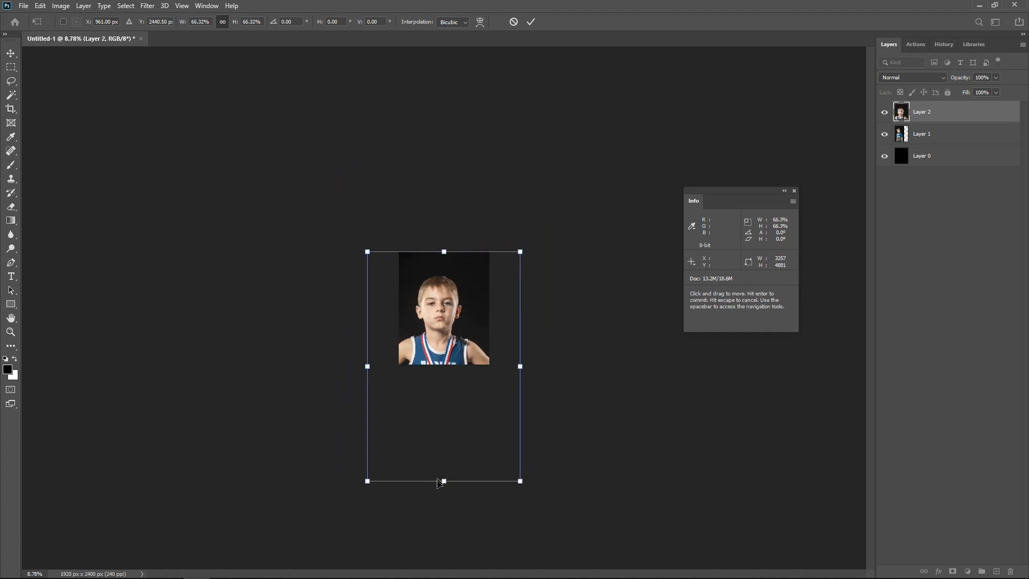
{"action": "left_click_drag", "start_coordinate": [440, 480], "coordinate": [459, 371]}
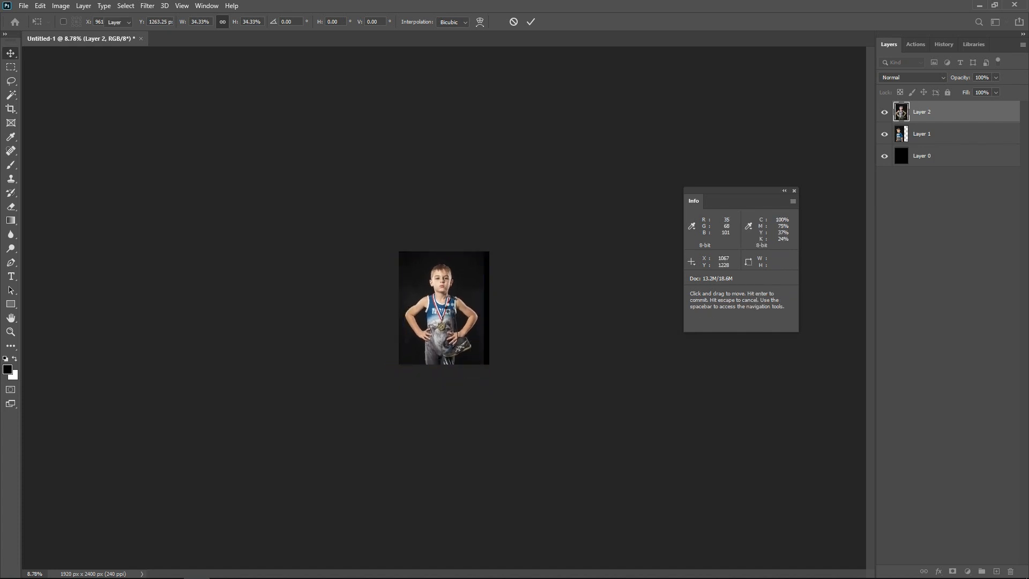
{"action": "key", "text": "Return"}
{"action": "scroll", "coordinate": [458, 311], "scroll_direction": "up", "scroll_amount": 5}
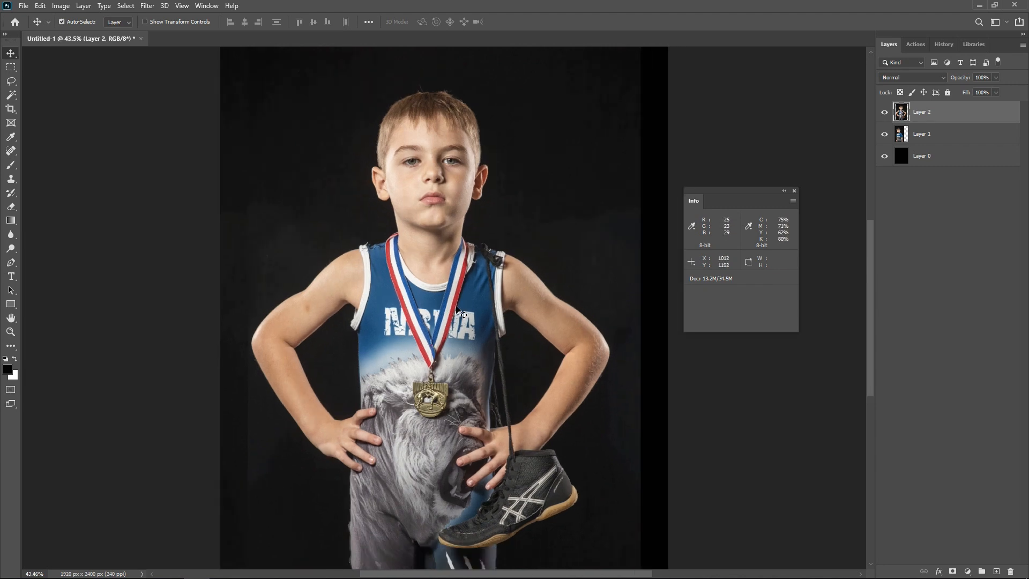
{"action": "scroll", "coordinate": [458, 310], "scroll_direction": "down", "scroll_amount": 1}
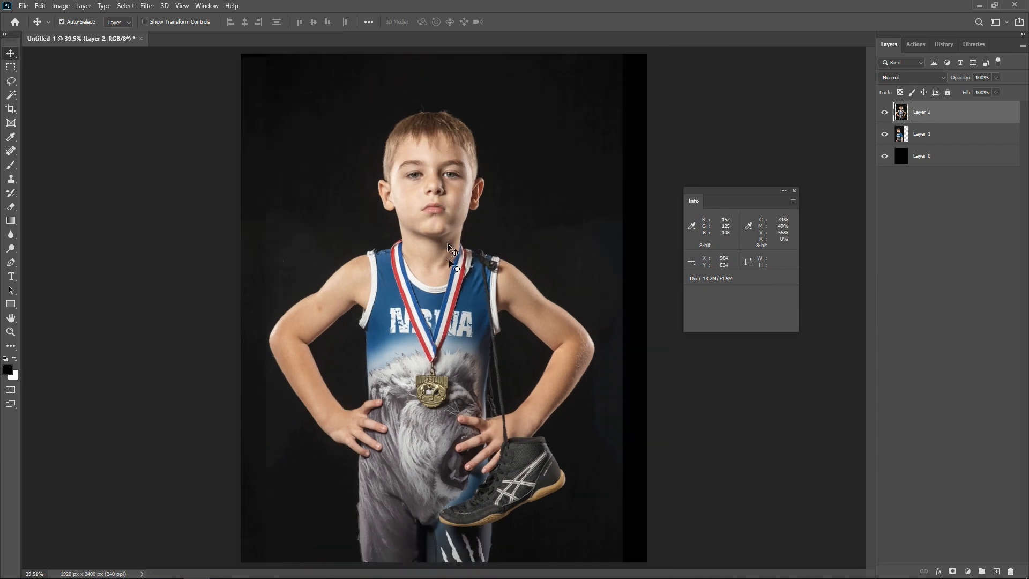
{"action": "scroll", "coordinate": [455, 262], "scroll_direction": "down", "scroll_amount": 1}
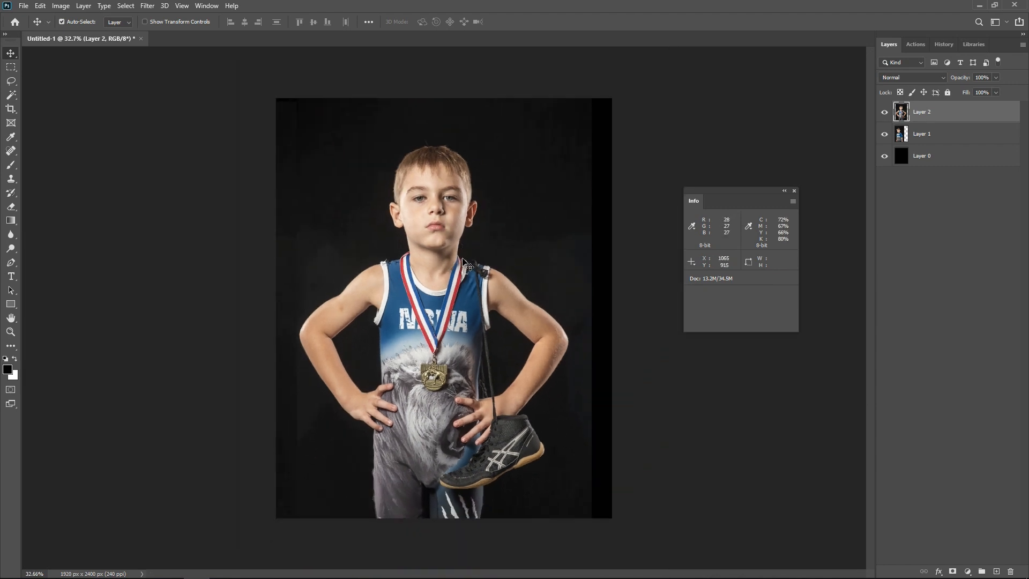
{"action": "left_click_drag", "start_coordinate": [455, 262], "coordinate": [449, 260]}
{"action": "left_click", "coordinate": [690, 229]}
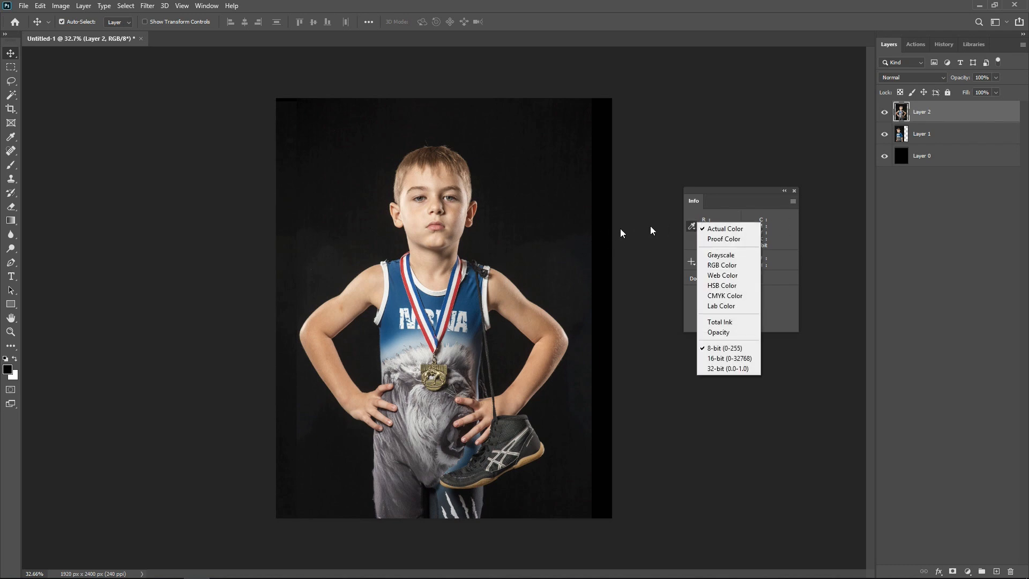
{"action": "left_click", "coordinate": [710, 230]}
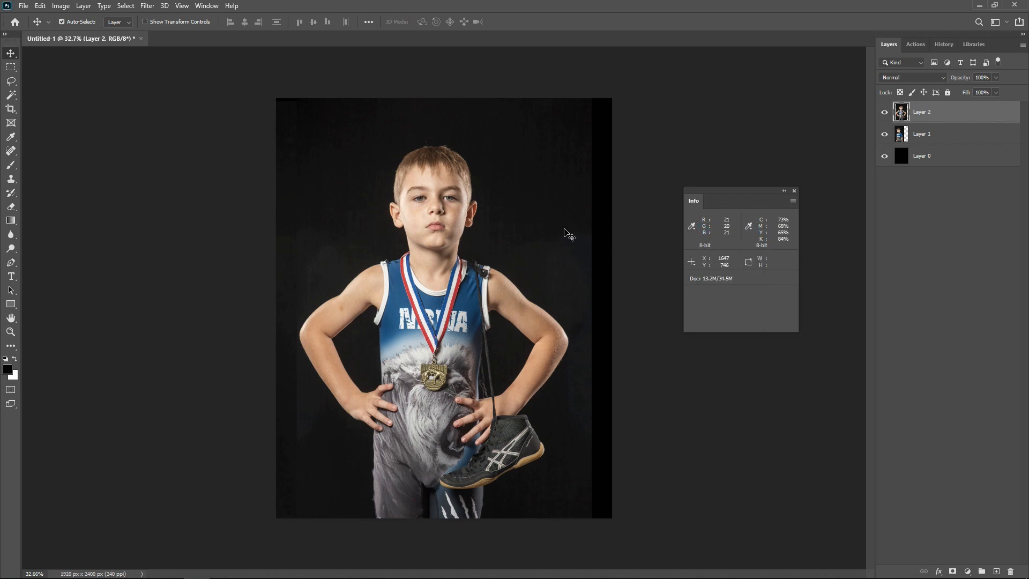
{"action": "key", "text": "i"}
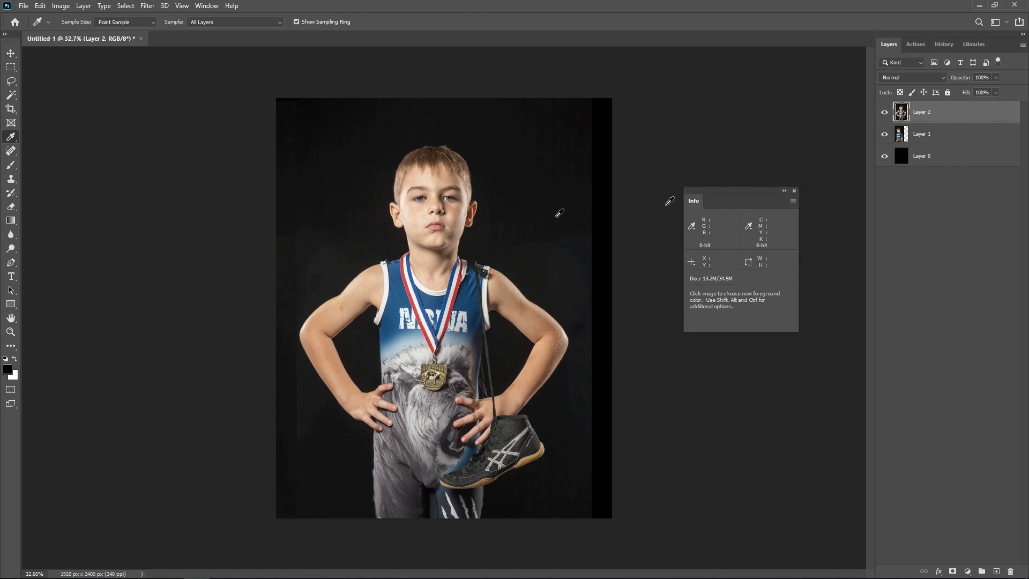
{"action": "left_click", "coordinate": [12, 51]}
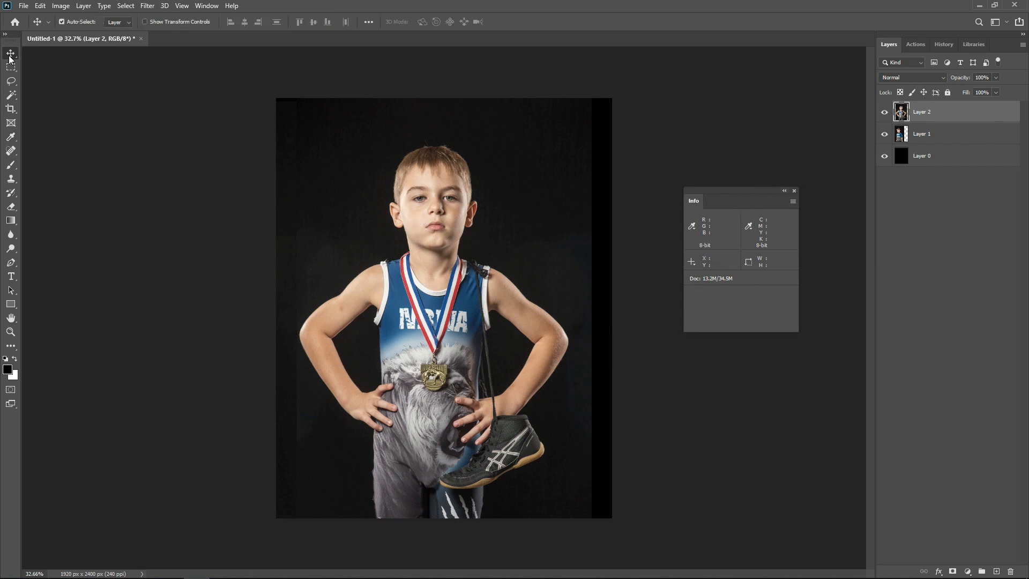
{"action": "left_click", "coordinate": [884, 142]}
{"action": "left_click", "coordinate": [885, 142]}
{"action": "left_click_drag", "start_coordinate": [933, 139], "coordinate": [928, 109]}
- Try to cut out the medal boy directly on Layer 2 using Select Subject and a layer mask
{"action": "left_click", "coordinate": [11, 96]}
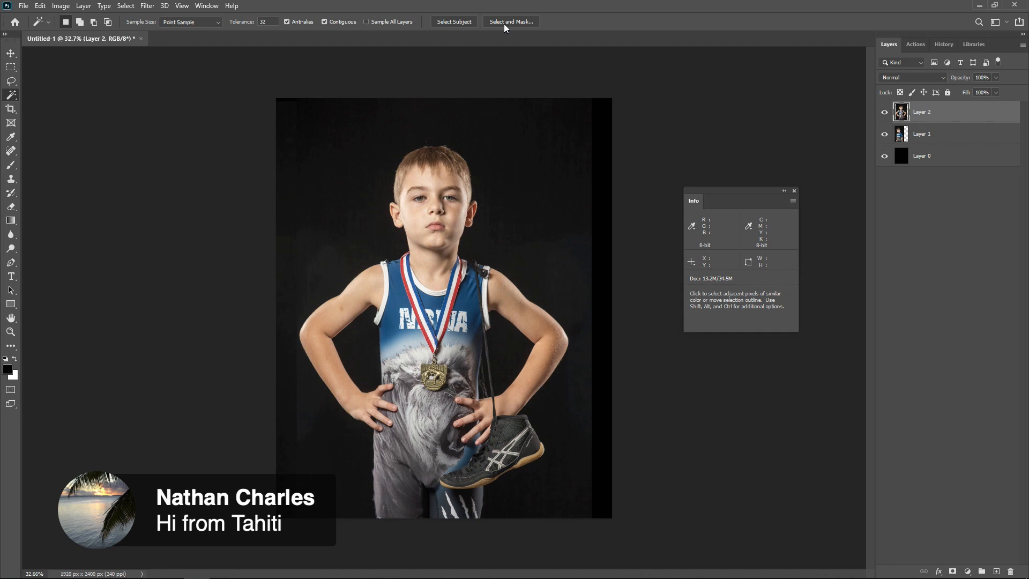
{"action": "left_click", "coordinate": [462, 24]}
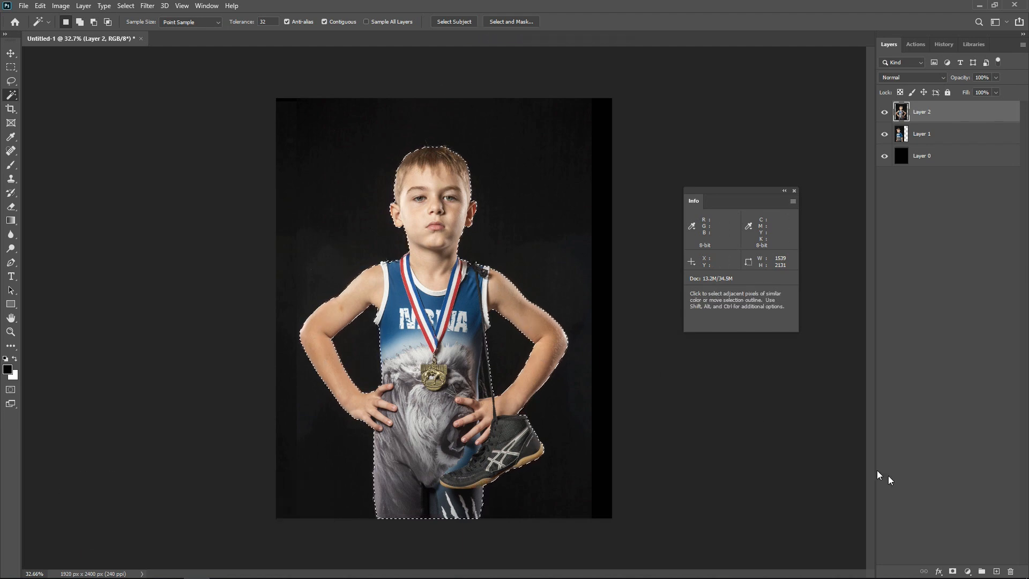
{"action": "left_click", "coordinate": [952, 571]}
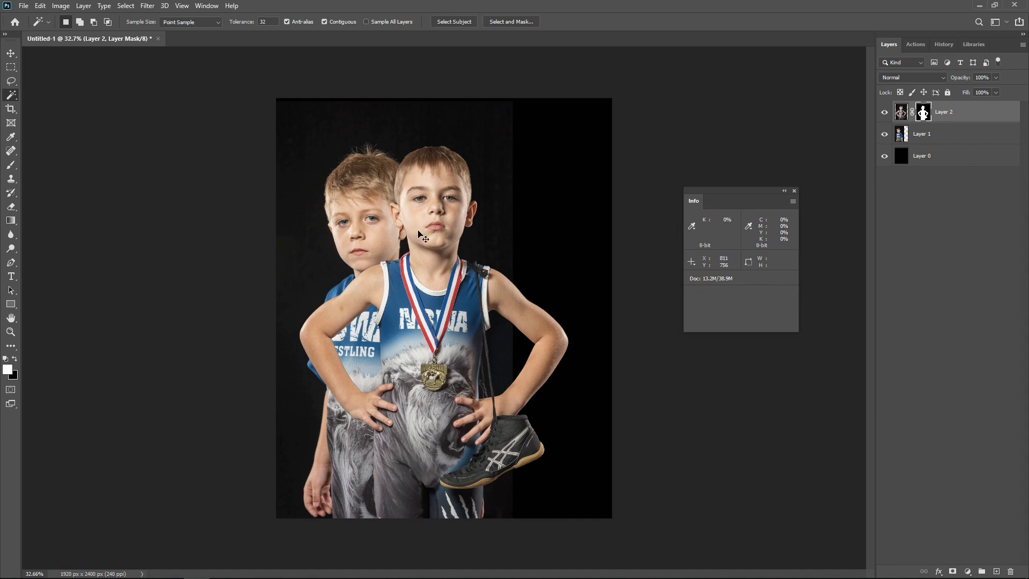
{"action": "key", "text": "ctrl+z"}
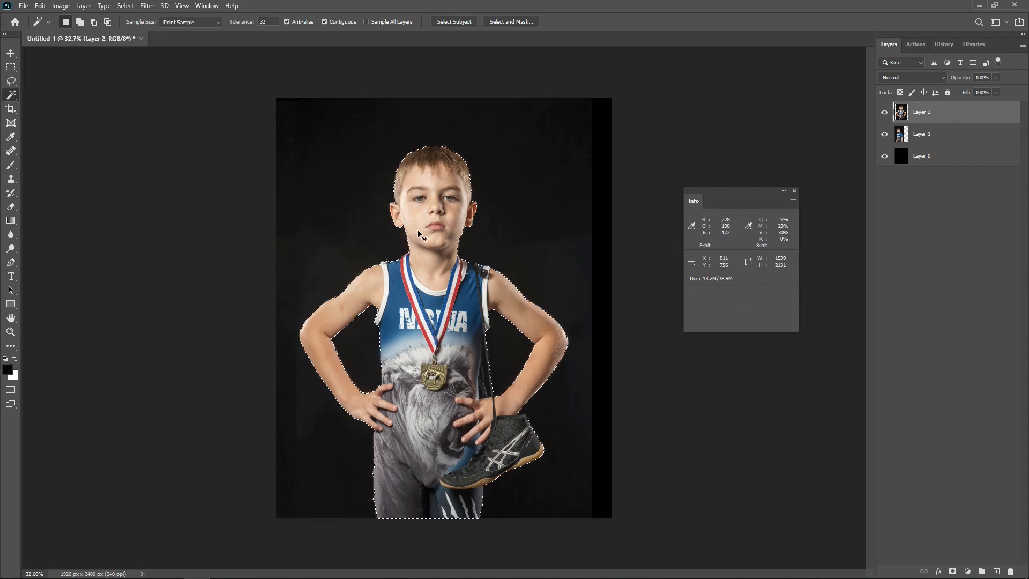
{"action": "key", "text": "ctrl+d"}
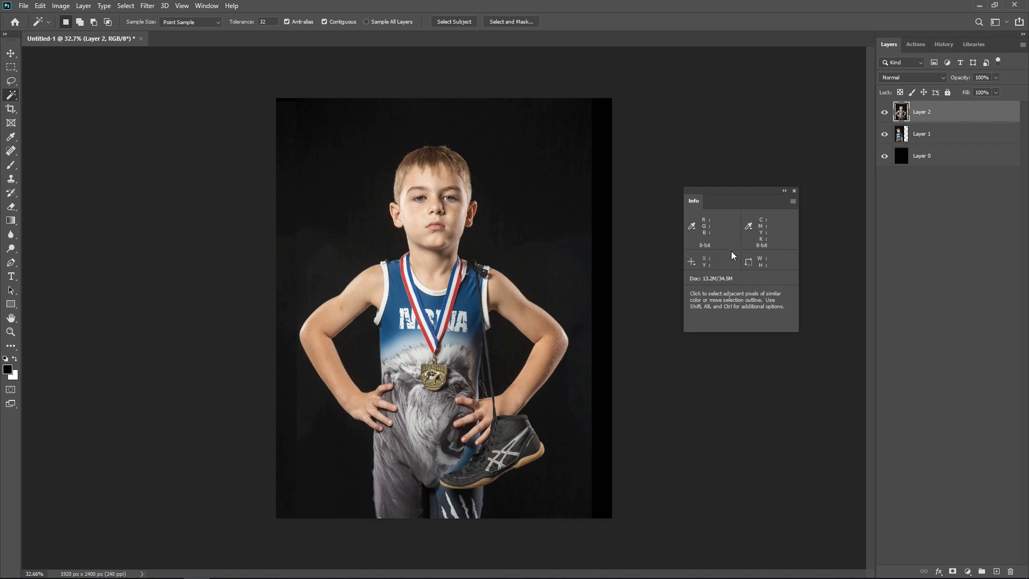
- Convert Layer 2 to a smart object and open its contents for editing
{"action": "right_click", "coordinate": [943, 117]}
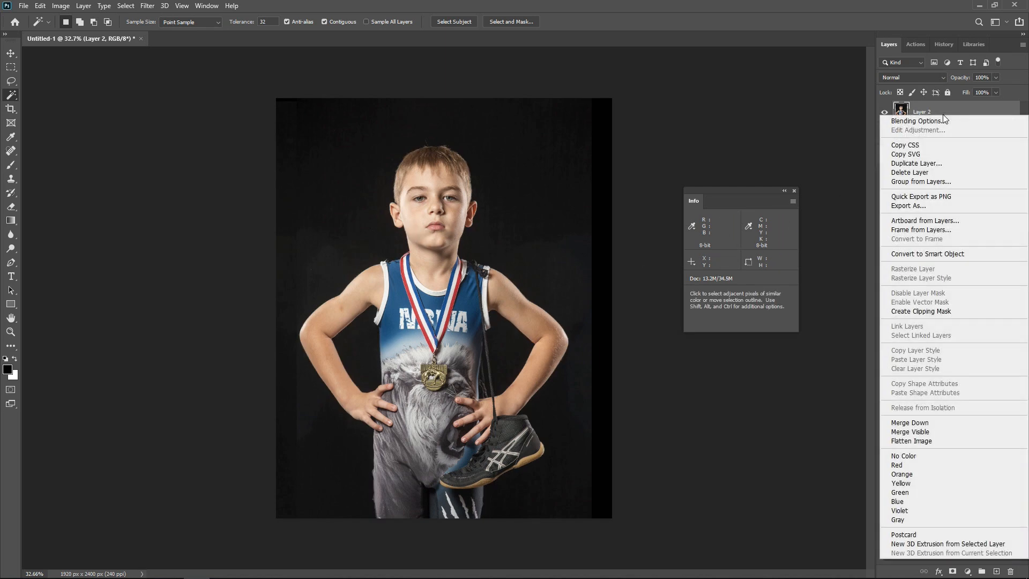
{"action": "left_click", "coordinate": [938, 254]}
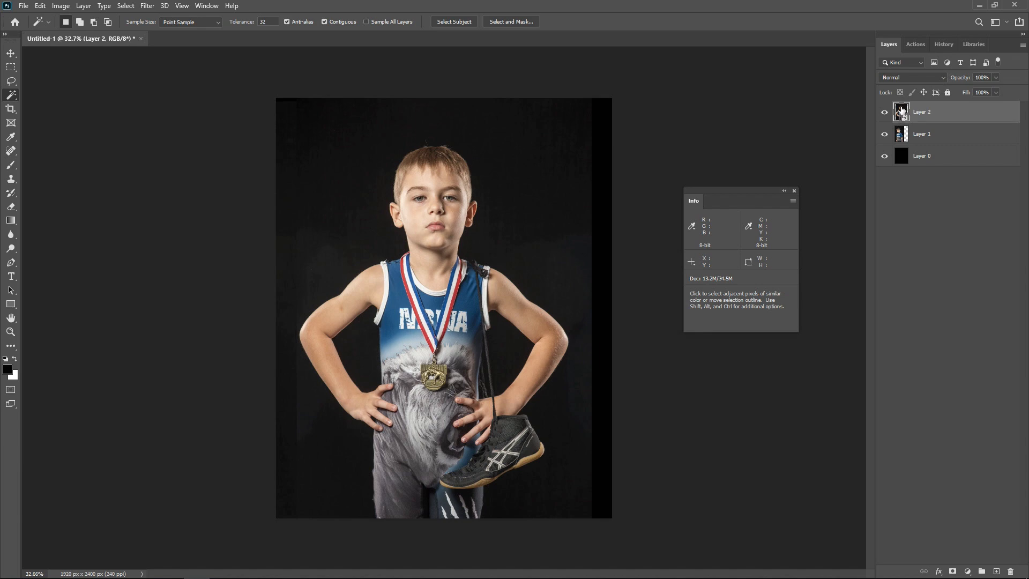
{"action": "double_click", "coordinate": [901, 111]}
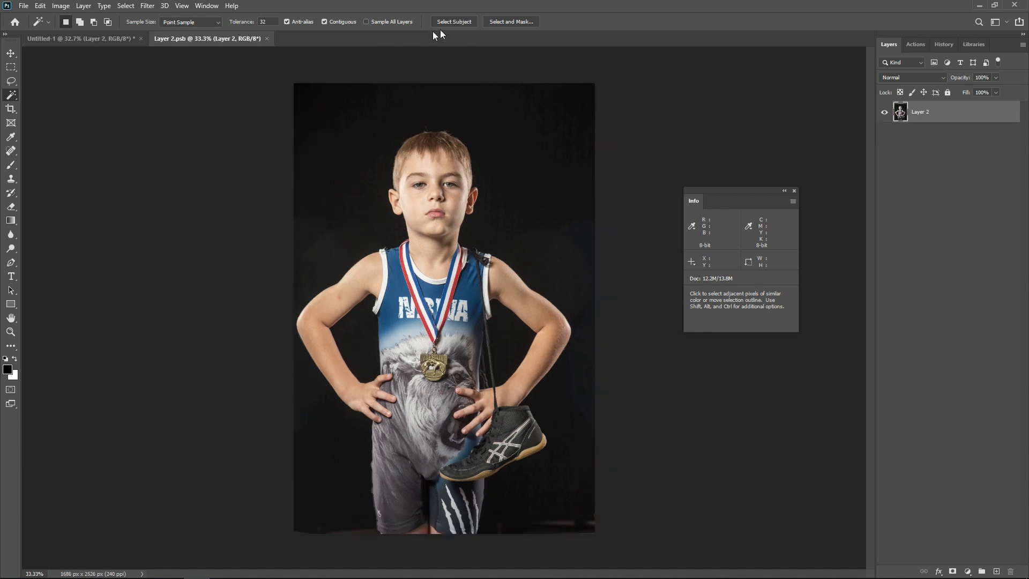
- Mask out the background inside Layer 2.psb using Select Subject and a layer mask, and save the file
{"action": "left_click", "coordinate": [497, 22]}
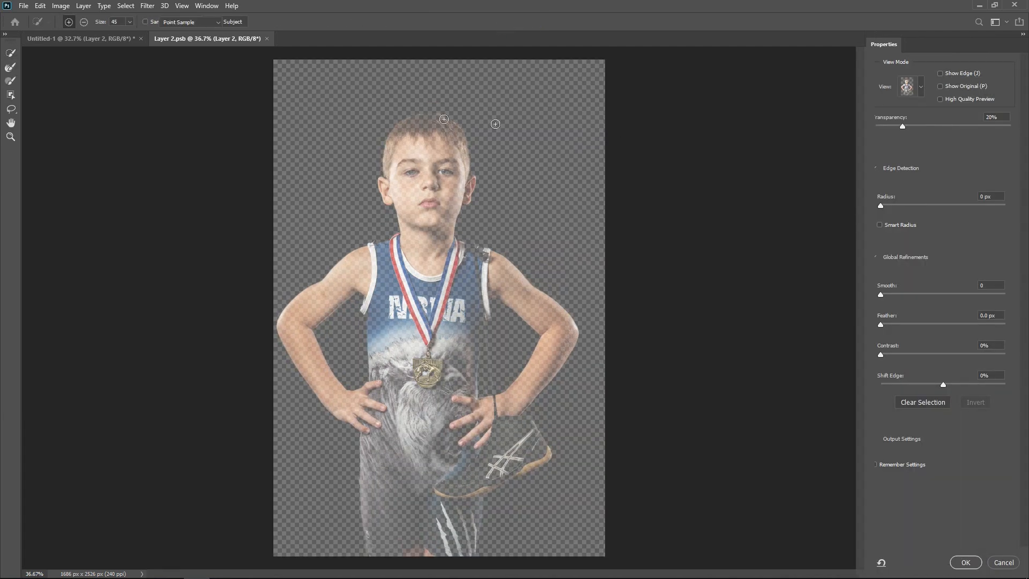
{"action": "key", "text": "Escape"}
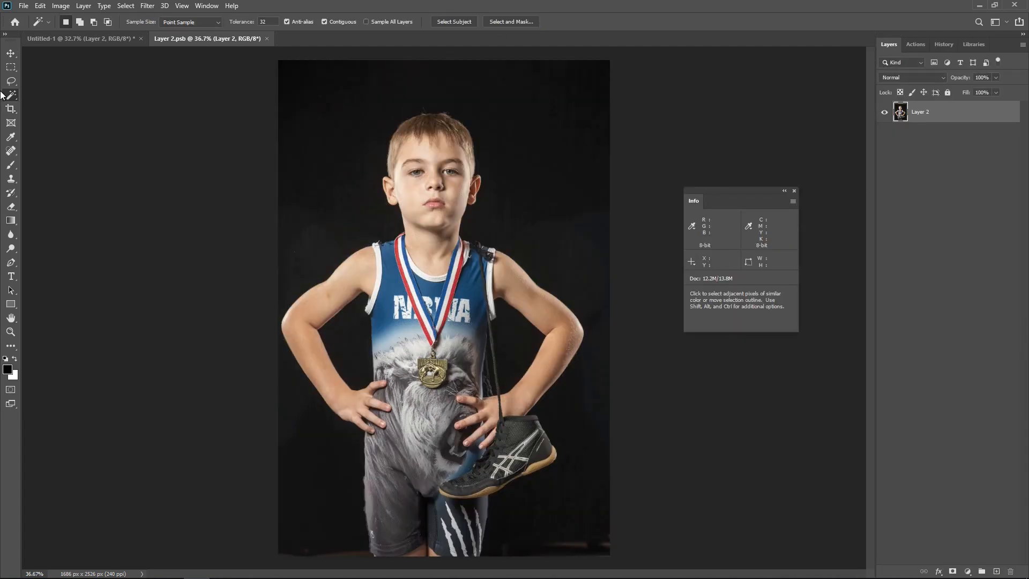
{"action": "left_click", "coordinate": [449, 21]}
{"action": "left_click", "coordinate": [952, 572]}
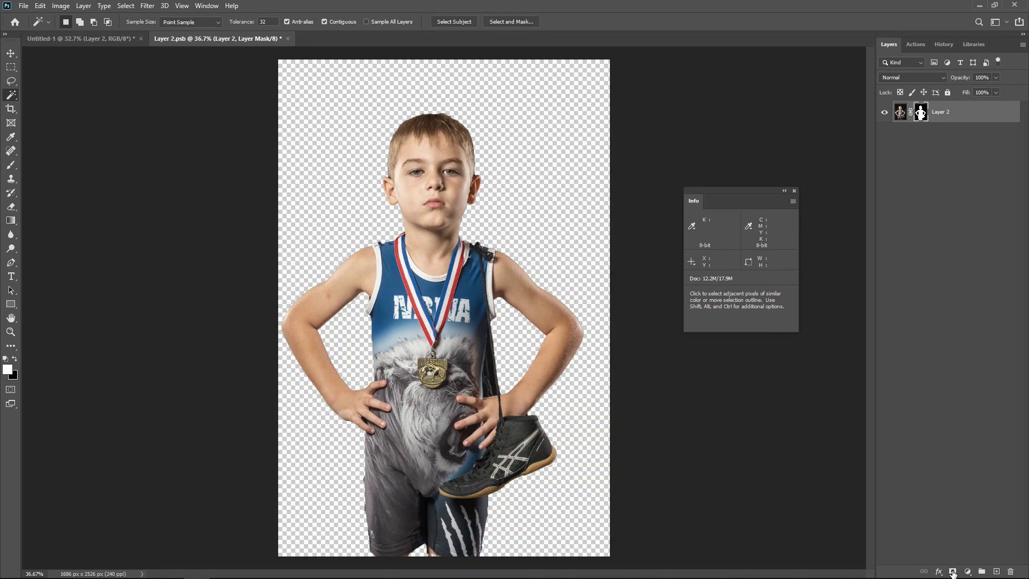
{"action": "key", "text": "ctrl+s"}
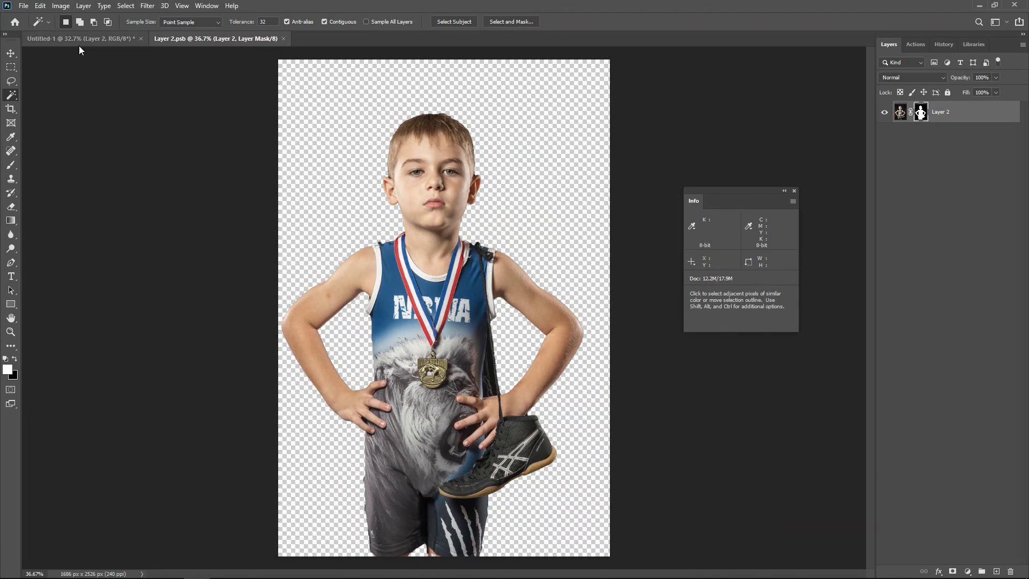
- Close the saved Layer 2.psb document and return to the Untitled-1 composite, keeping it open
{"action": "left_click_drag", "start_coordinate": [79, 43], "coordinate": [258, 47]}
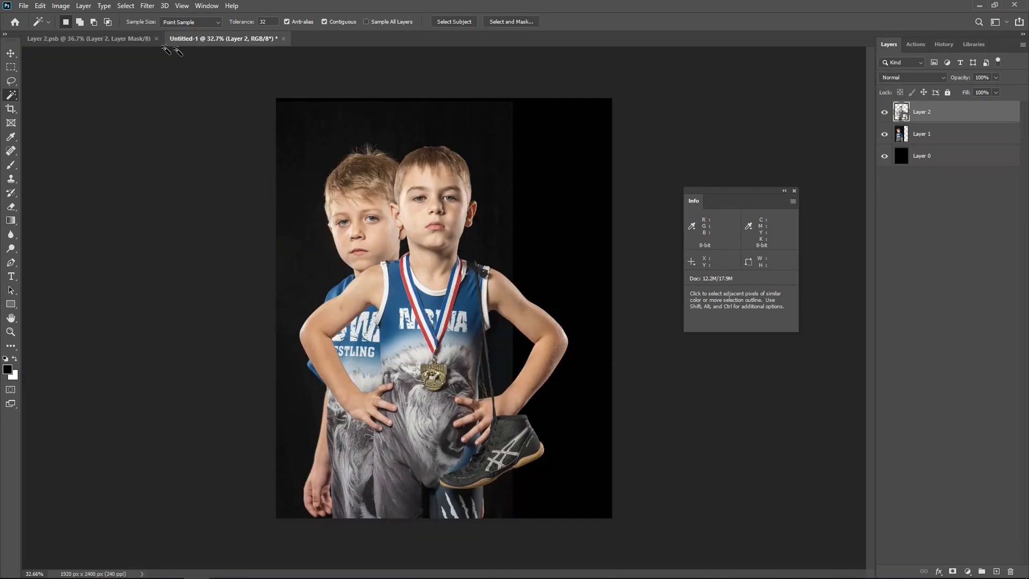
{"action": "left_click", "coordinate": [283, 39]}
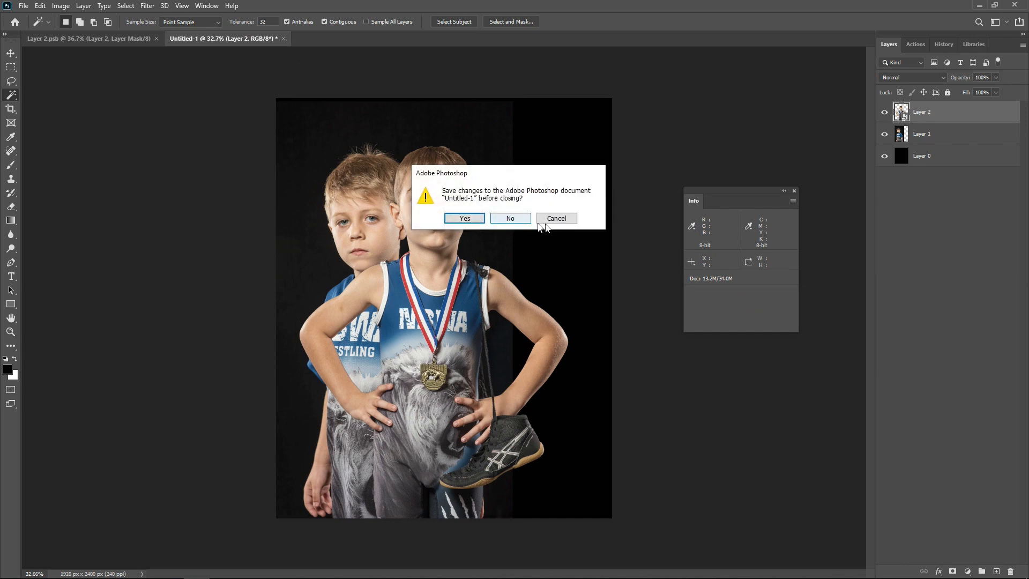
{"action": "left_click", "coordinate": [557, 218]}
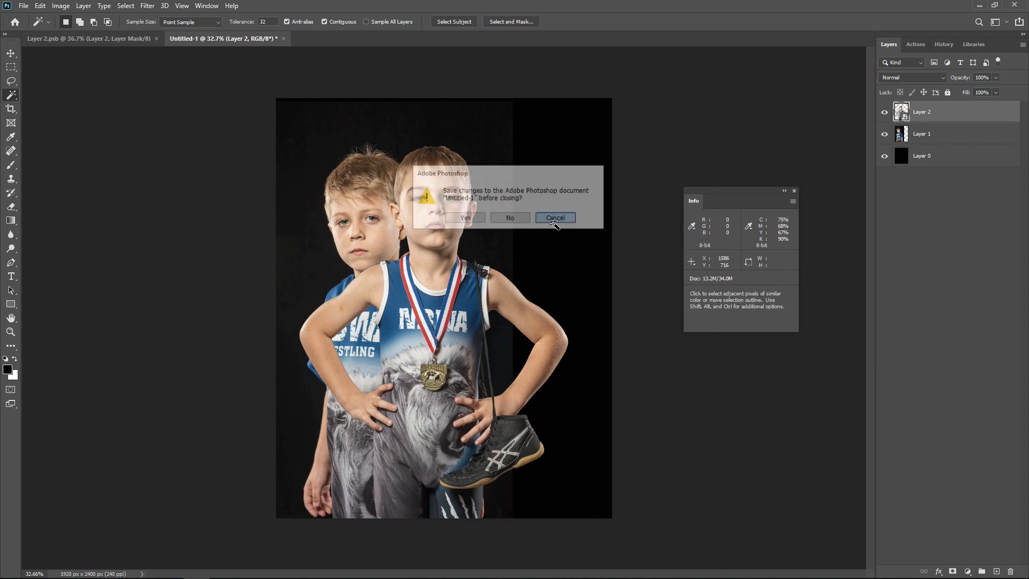
{"action": "left_click", "coordinate": [124, 39]}
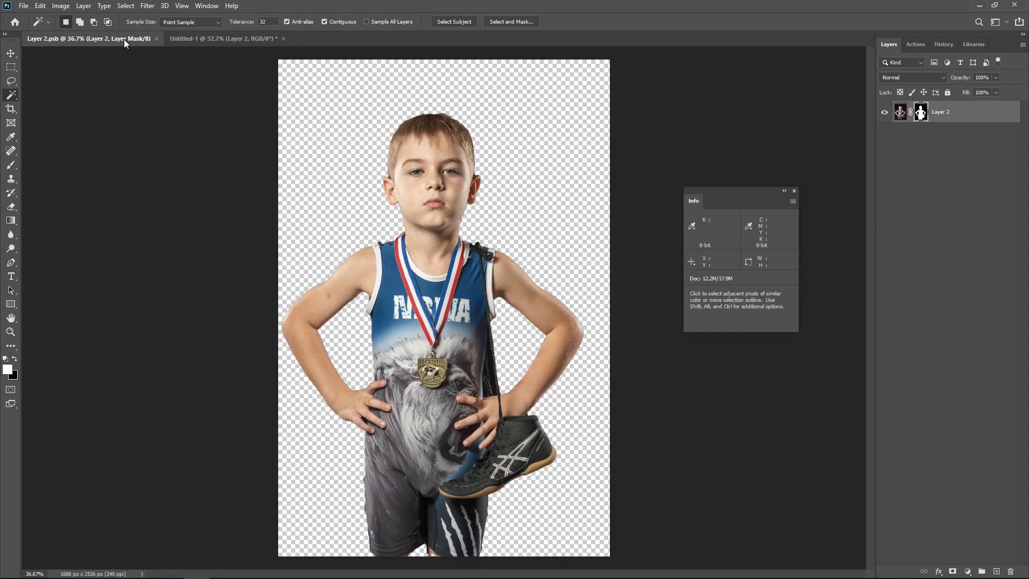
{"action": "left_click", "coordinate": [156, 39]}
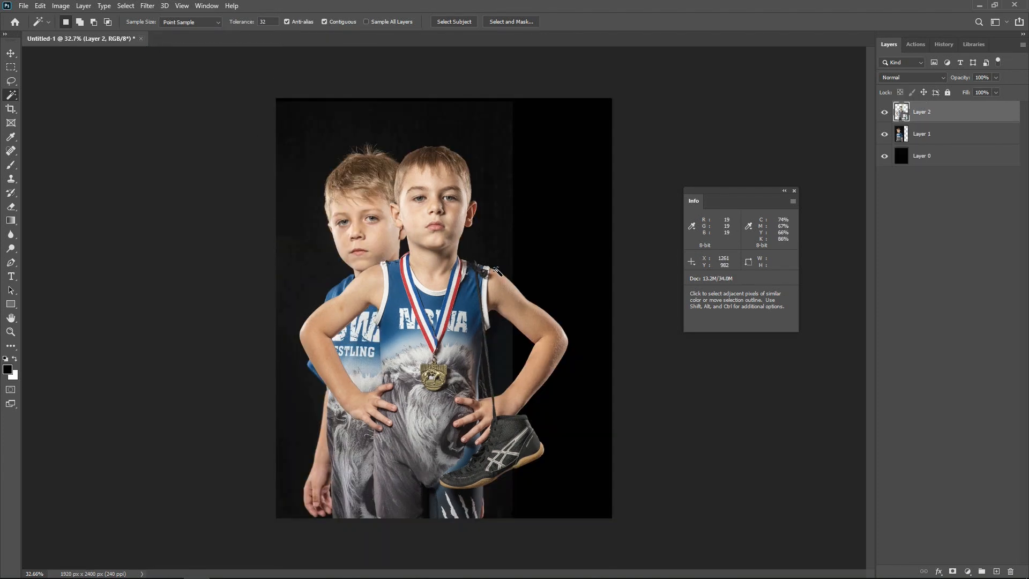
- Scale the medal boy's smart object up to about 112.85% and position him slightly lower and to the right in front
{"action": "key", "text": "ctrl+t"}
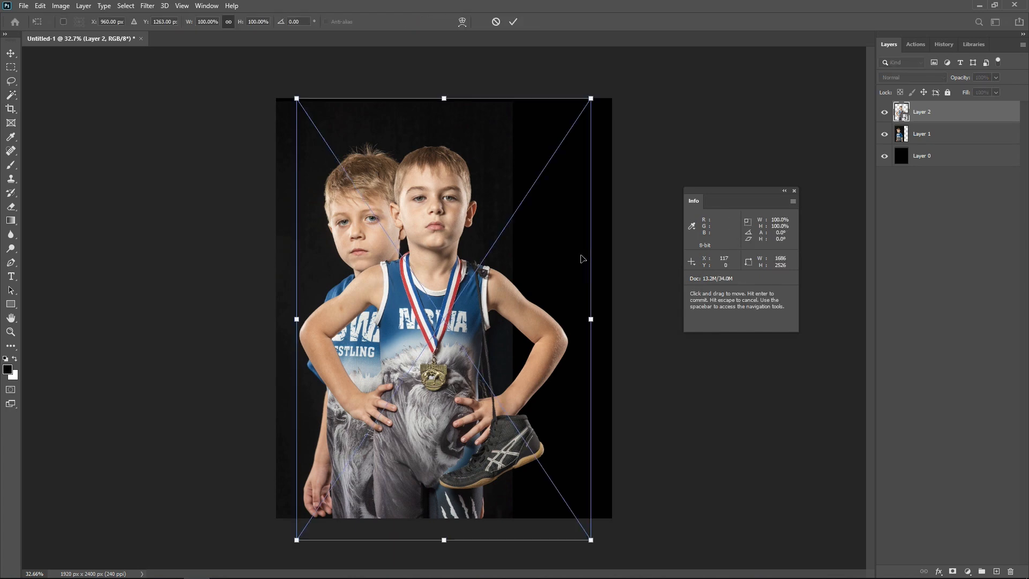
{"action": "scroll", "coordinate": [652, 473], "scroll_direction": "down", "scroll_amount": 4}
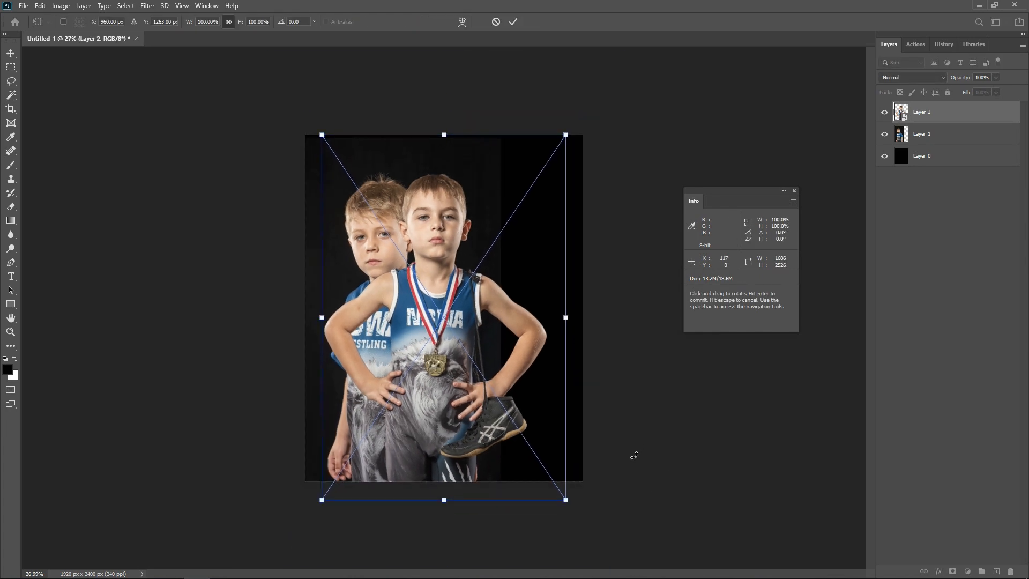
{"action": "left_click_drag", "start_coordinate": [566, 500], "coordinate": [579, 529]}
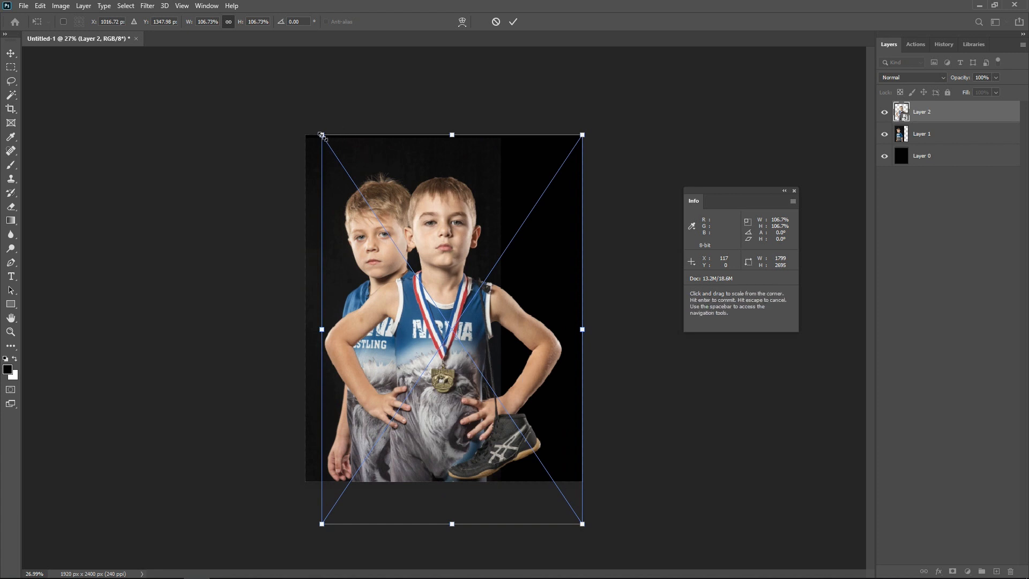
{"action": "left_click_drag", "start_coordinate": [321, 134], "coordinate": [289, 115]}
{"action": "left_click_drag", "start_coordinate": [394, 266], "coordinate": [407, 290]}
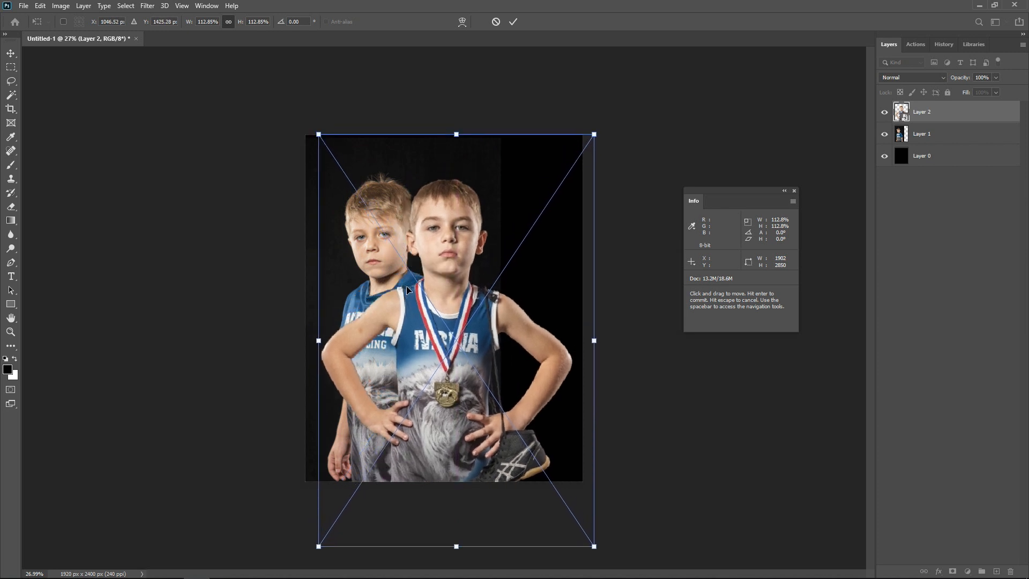
{"action": "key", "text": "Return"}
- Move the rear boy's layer, Layer 1, slightly to the left behind the medal boy
{"action": "key", "text": "w"}
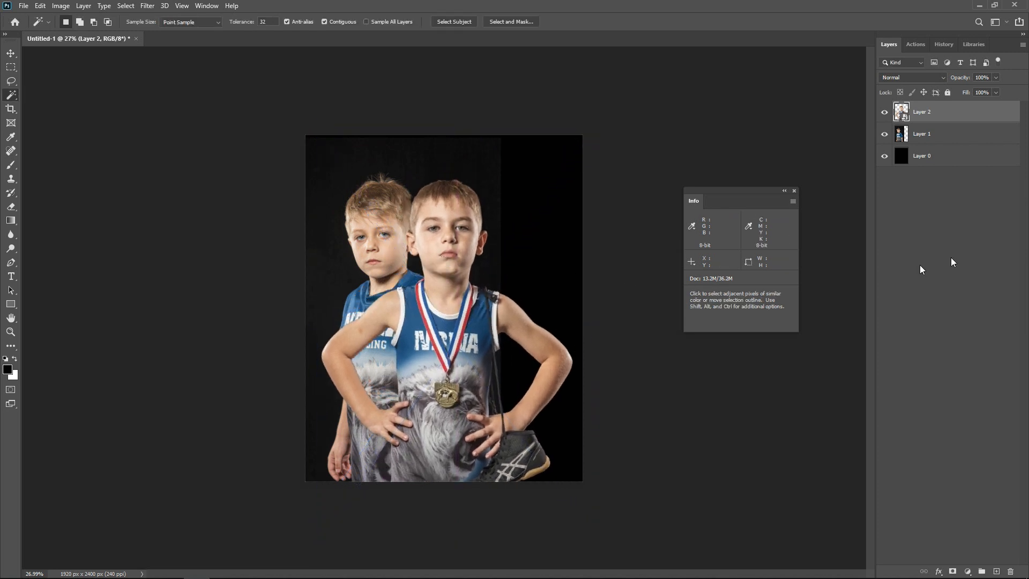
{"action": "left_click", "coordinate": [935, 138]}
{"action": "left_click", "coordinate": [390, 247]}
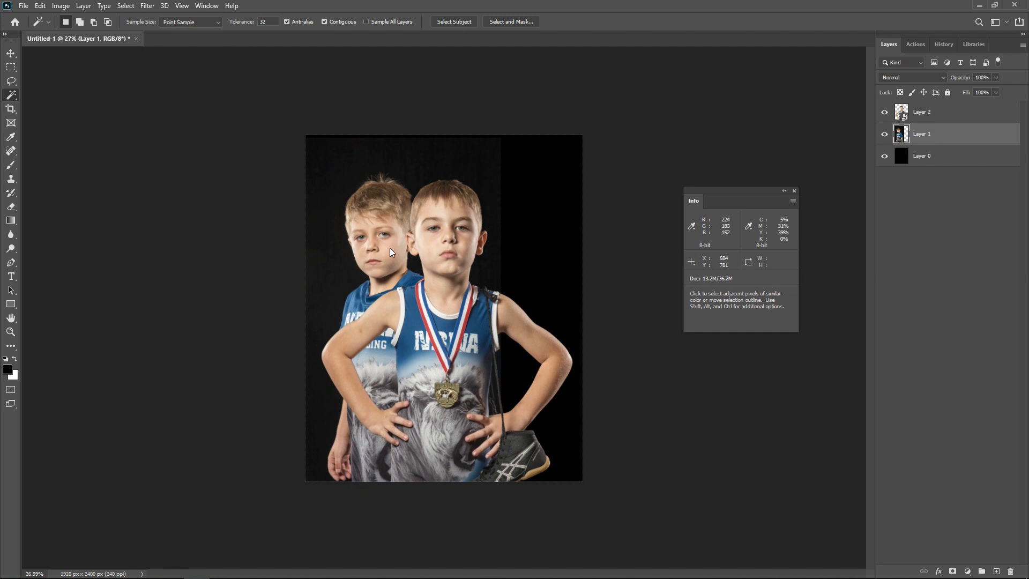
{"action": "key", "text": "ctrl+d"}
{"action": "left_click", "coordinate": [11, 53]}
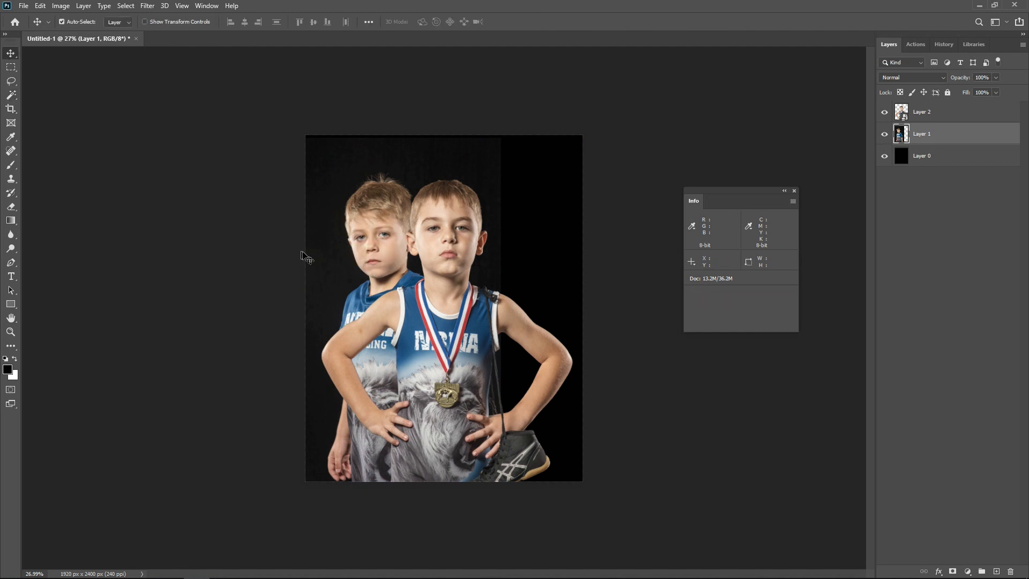
{"action": "left_click_drag", "start_coordinate": [354, 266], "coordinate": [344, 266]}
- Scale Layer 1 up slightly with Free Transform and shift the rear boy a little further left
{"action": "key", "text": "ctrl+t"}
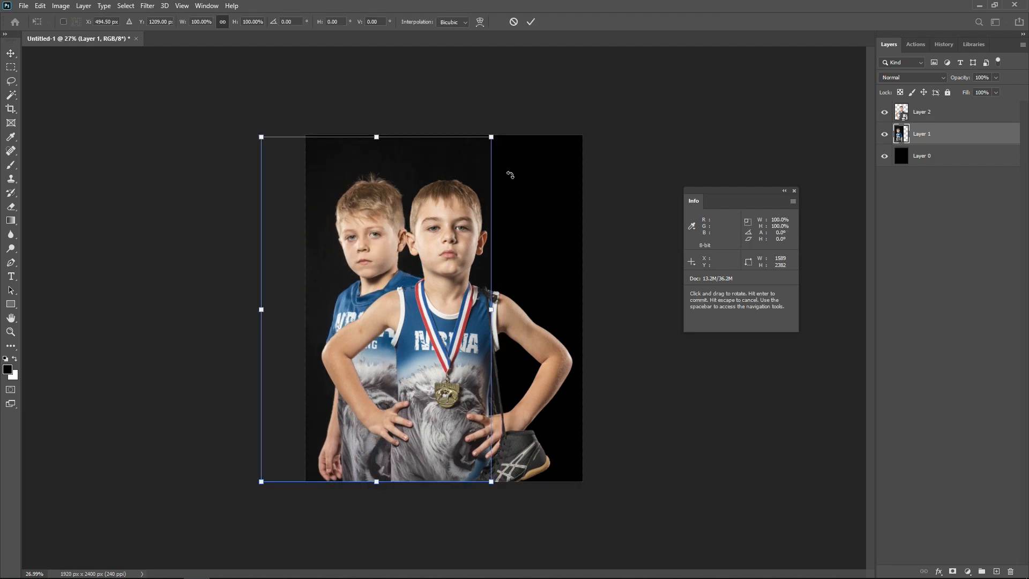
{"action": "left_click_drag", "start_coordinate": [491, 137], "coordinate": [499, 124]}
{"action": "key", "text": "Return"}
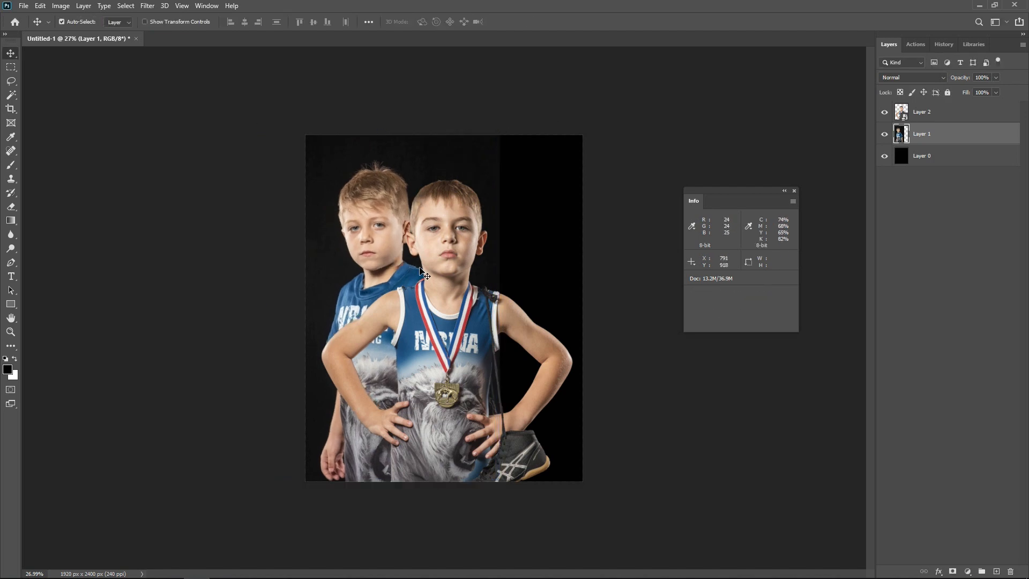
{"action": "mouse_move", "coordinate": [419, 267]}
{"action": "left_mouse_down"}
{"action": "mouse_move", "coordinate": [436, 268]}
{"action": "mouse_move", "coordinate": [411, 270]}
{"action": "left_mouse_up"}
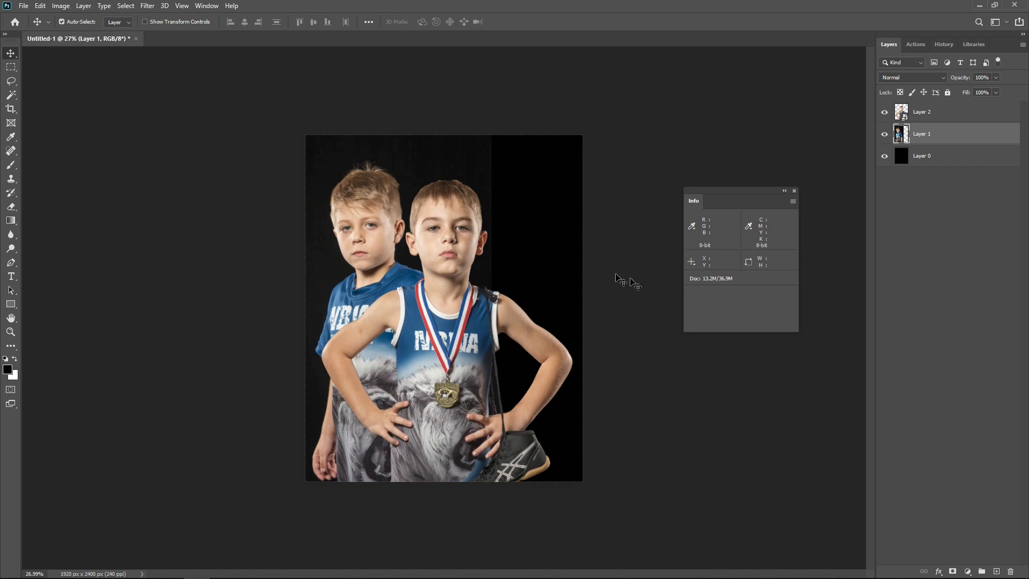
- Fine-tune the rear boy's position by nudging Layer 1 slightly to the right and down behind the medal boy
{"action": "key", "text": "Right"}
{"action": "key", "text": "Right"}
{"action": "key", "text": "Right"}
{"action": "key", "text": "Right"}
{"action": "key", "text": "Right"}
{"action": "key", "text": "Right"}
{"action": "key", "text": "Right"}
{"action": "key", "text": "Right"}
{"action": "key", "text": "Right"}
{"action": "key", "text": "Right"}
{"action": "key", "text": "Right"}
{"action": "key", "text": "Right"}
{"action": "key", "text": "Right"}
{"action": "key", "text": "Right"}
{"action": "key", "text": "Right"}
{"action": "key", "text": "Right"}
{"action": "key", "text": "Right"}
{"action": "key", "text": "Right"}
{"action": "key", "text": "Right"}
{"action": "key", "text": "Right"}
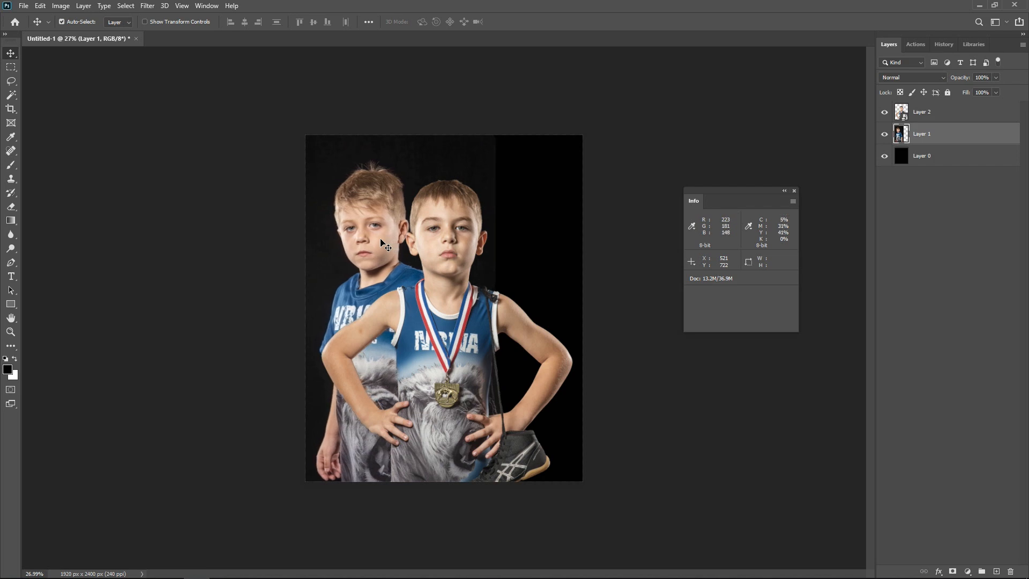
{"action": "key", "text": "Left"}
{"action": "key", "text": "Left"}
{"action": "key", "text": "Left"}
{"action": "key", "text": "Left"}
{"action": "key", "text": "Left"}
{"action": "key", "text": "Left"}
{"action": "key", "text": "Left"}
{"action": "key", "text": "Left"}
{"action": "key", "text": "Left"}
{"action": "key", "text": "Left"}
{"action": "key", "text": "Left"}
{"action": "key", "text": "Left"}
{"action": "key", "text": "Left"}
{"action": "key", "text": "Left"}
{"action": "key", "text": "Left"}
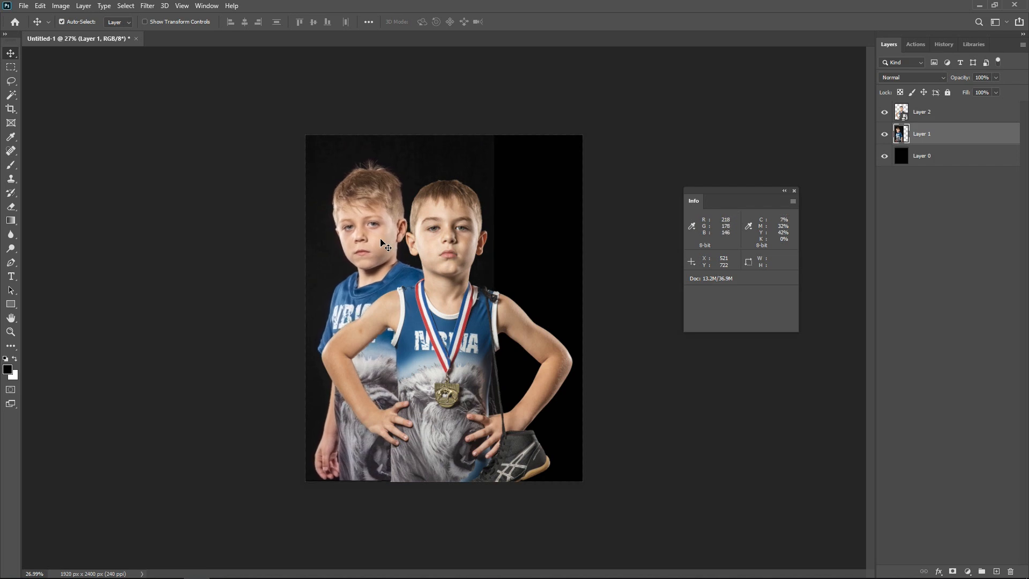
{"action": "key", "text": "Down"}
{"action": "key", "text": "Down"}
{"action": "key", "text": "Down"}
{"action": "key", "text": "Down"}
{"action": "key", "text": "Down"}
{"action": "key", "text": "Down"}
{"action": "key", "text": "Down"}
{"action": "key", "text": "Down"}
{"action": "key", "text": "Down"}
{"action": "key", "text": "Down"}
{"action": "key", "text": "Down"}
{"action": "key", "text": "Down"}
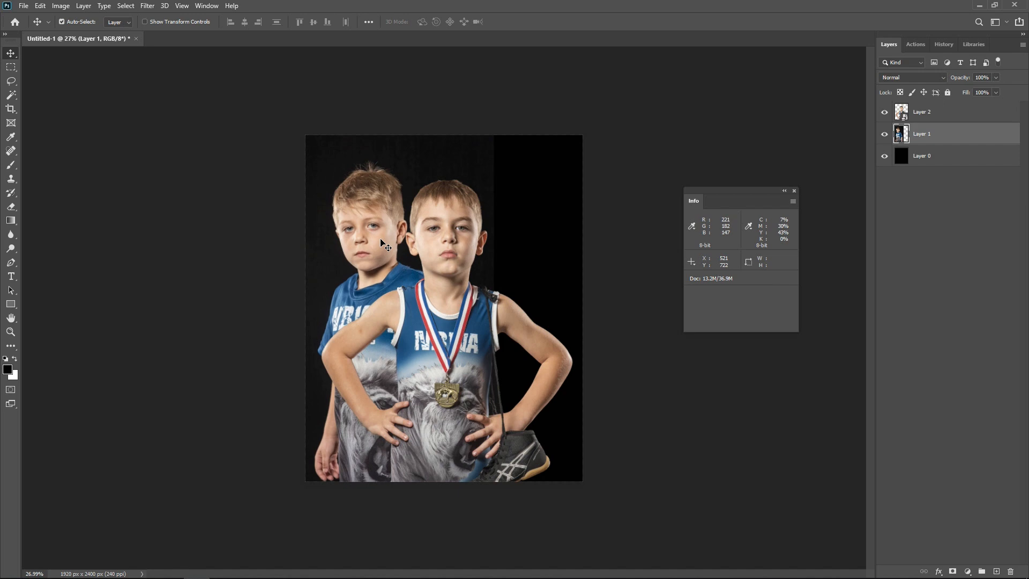
- Convert Layer 2, Layer 1 and Layer 0 together into a single smart object
{"action": "left_click", "coordinate": [942, 114]}
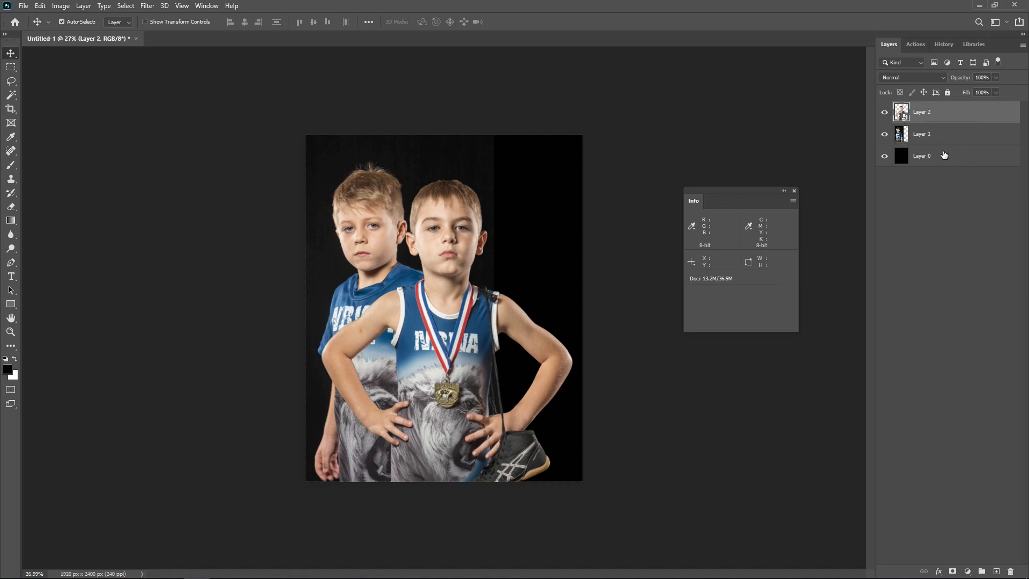
{"action": "left_click", "coordinate": [943, 155], "text": "shift"}
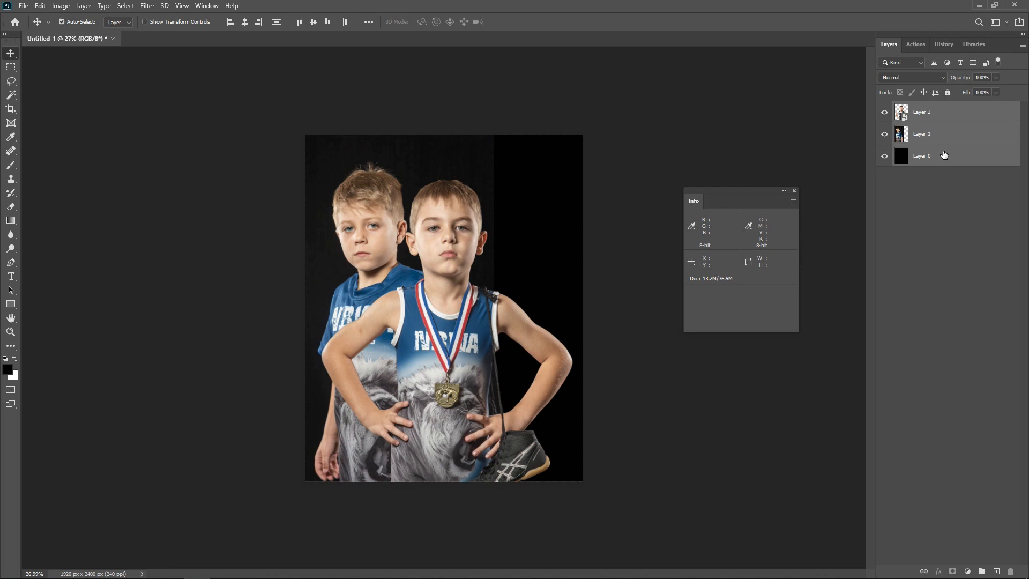
{"action": "right_click", "coordinate": [943, 155]}
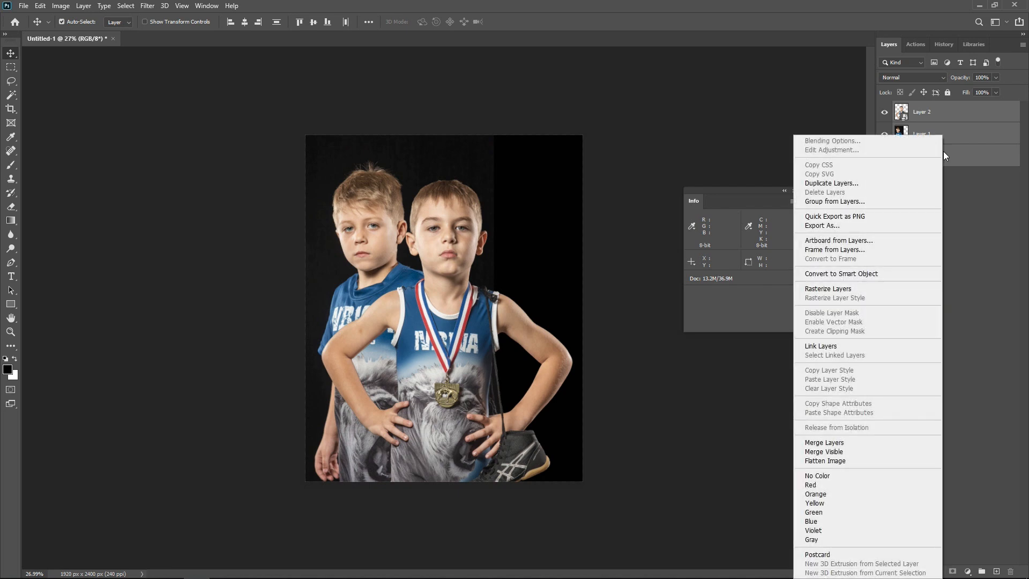
{"action": "left_click", "coordinate": [869, 275]}
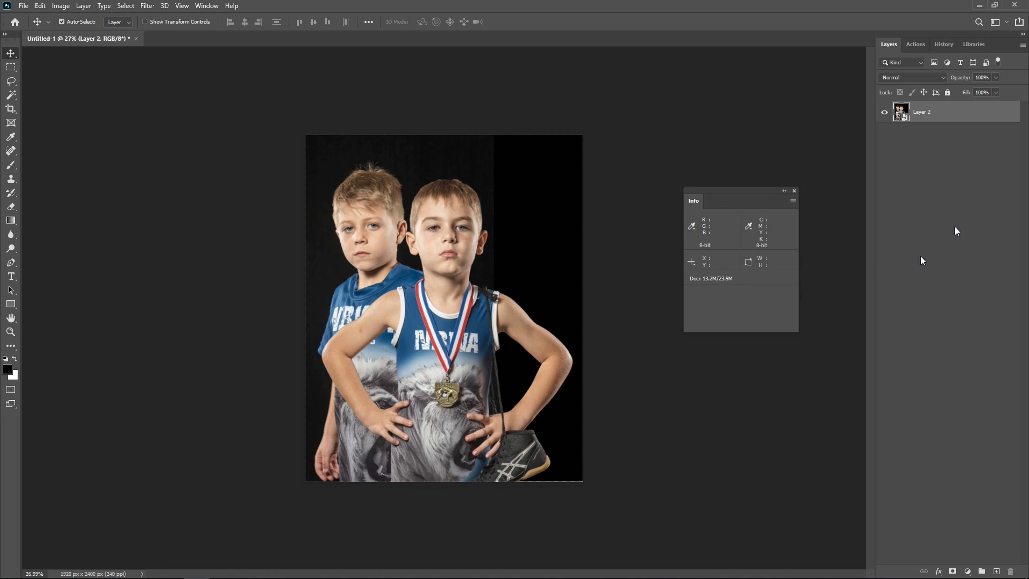
- Open the combined smart object's contents, compare them with the Untitled-1 composite, and close Layer 21.psb
{"action": "double_click", "coordinate": [900, 113]}
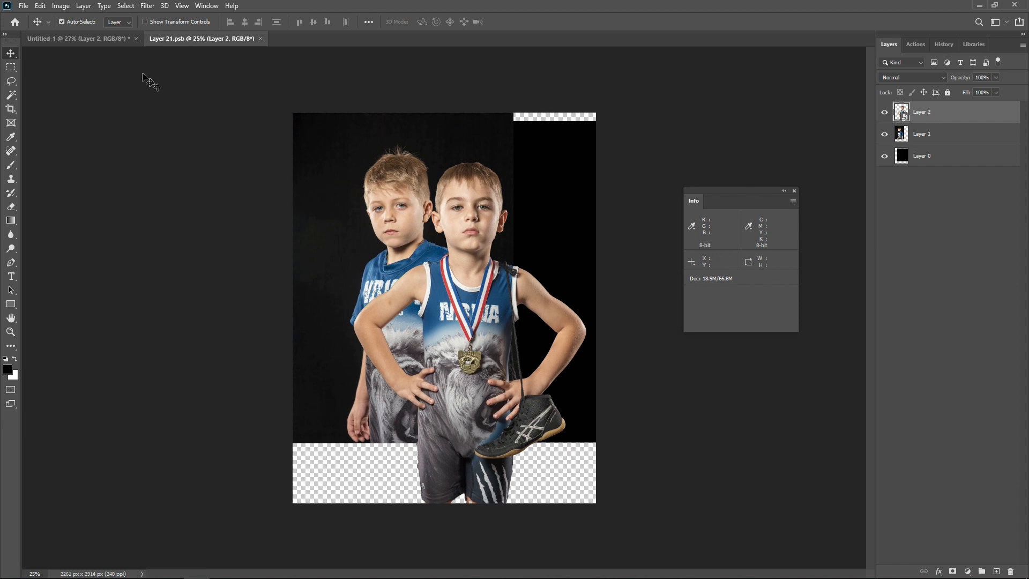
{"action": "left_click", "coordinate": [94, 40]}
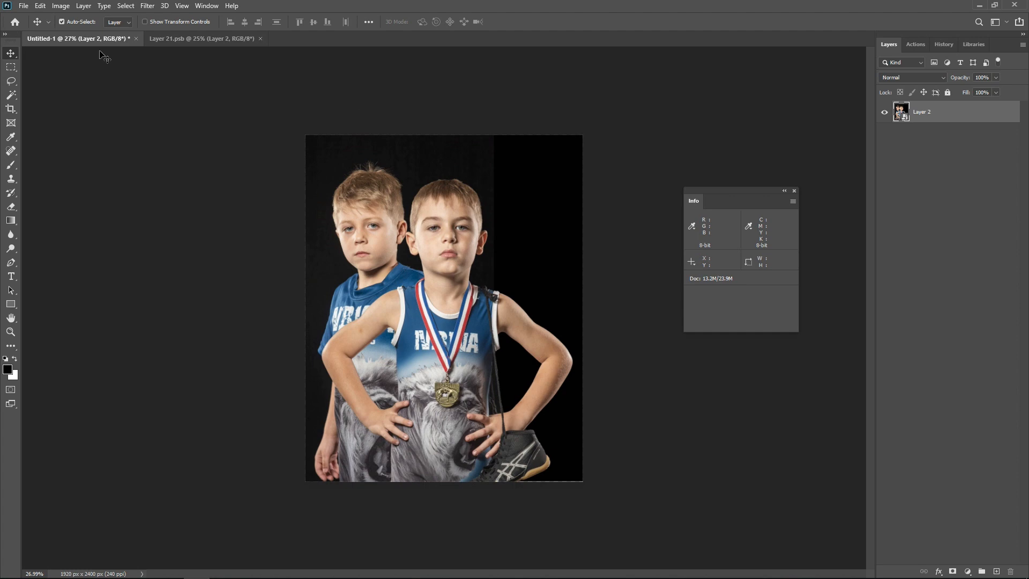
{"action": "left_click", "coordinate": [172, 40]}
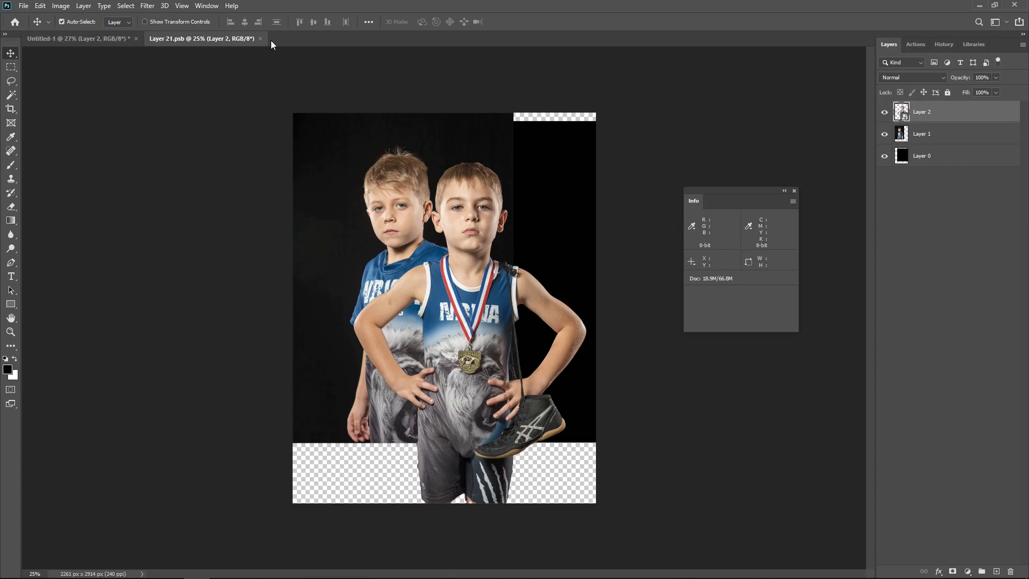
{"action": "left_click", "coordinate": [260, 40]}
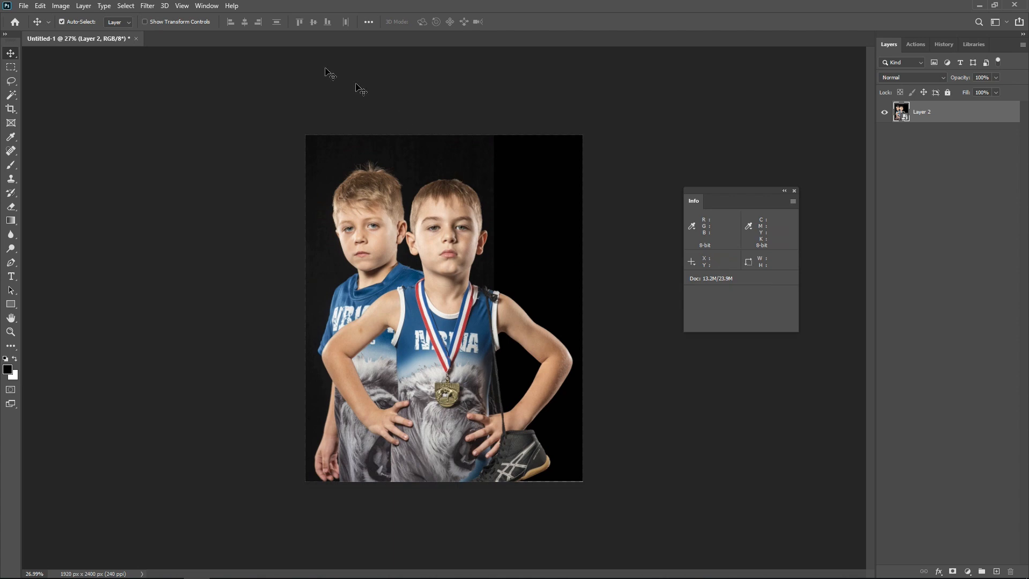
- Open the combined smart object in the Skylum Luminar 4 filter
{"action": "left_click", "coordinate": [147, 7]}
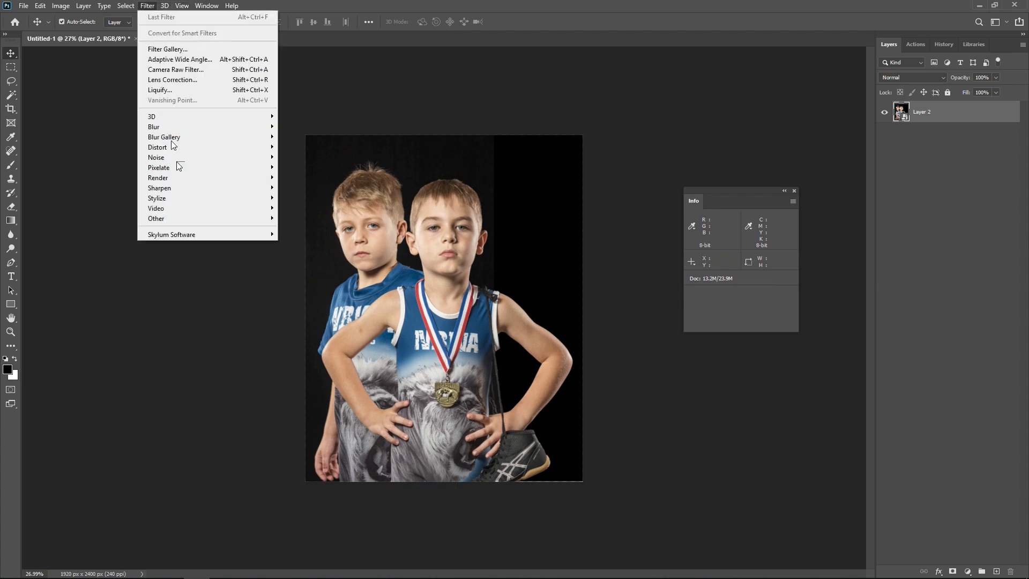
{"action": "mouse_move", "coordinate": [187, 236]}
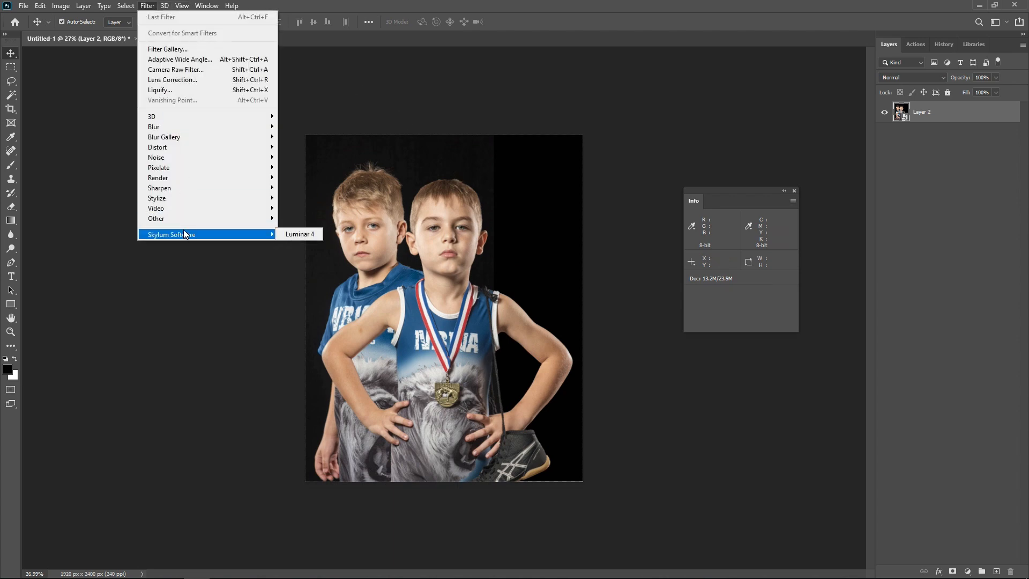
{"action": "left_click", "coordinate": [302, 233]}
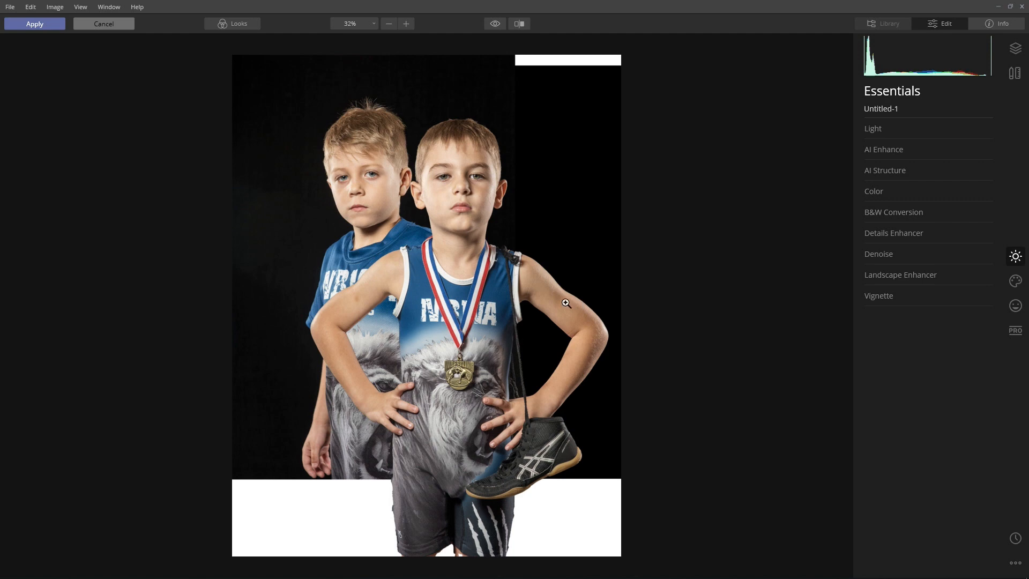
- Apply the Dramatic Look preset from the Dramatic collection of Luminar Looks
{"action": "left_click", "coordinate": [221, 25]}
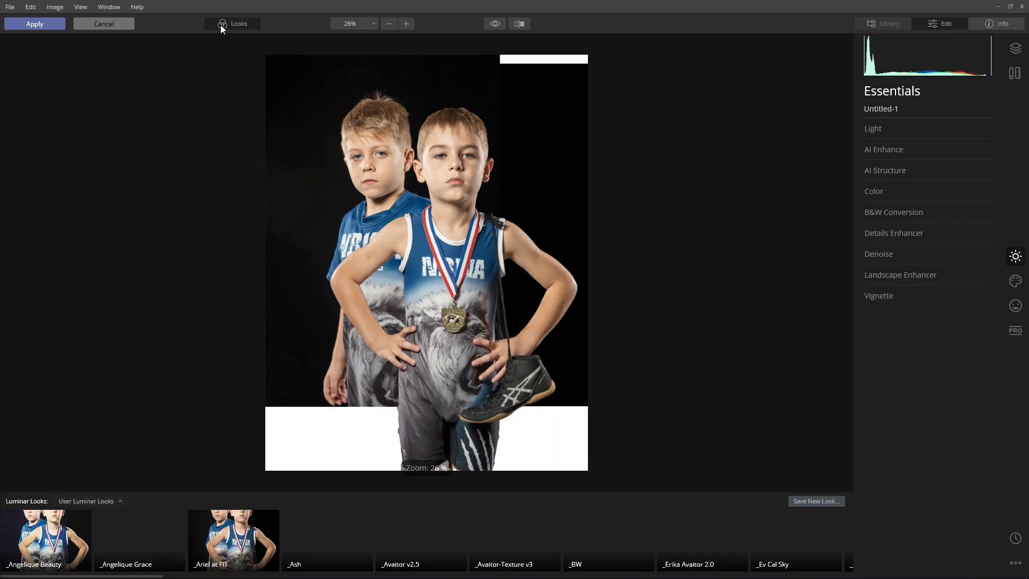
{"action": "left_click", "coordinate": [79, 500]}
{"action": "left_click", "coordinate": [63, 380]}
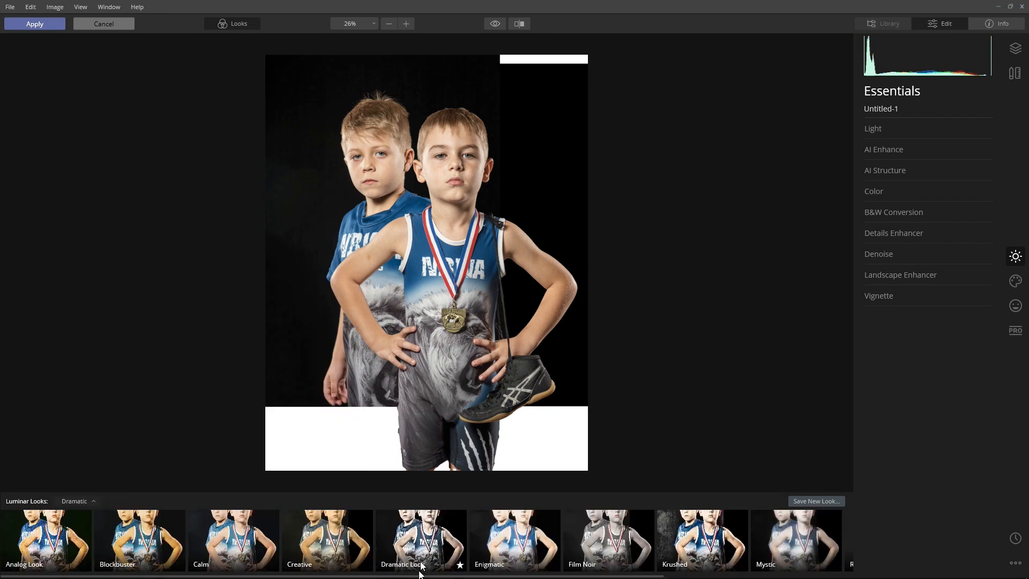
{"action": "left_click", "coordinate": [427, 529]}
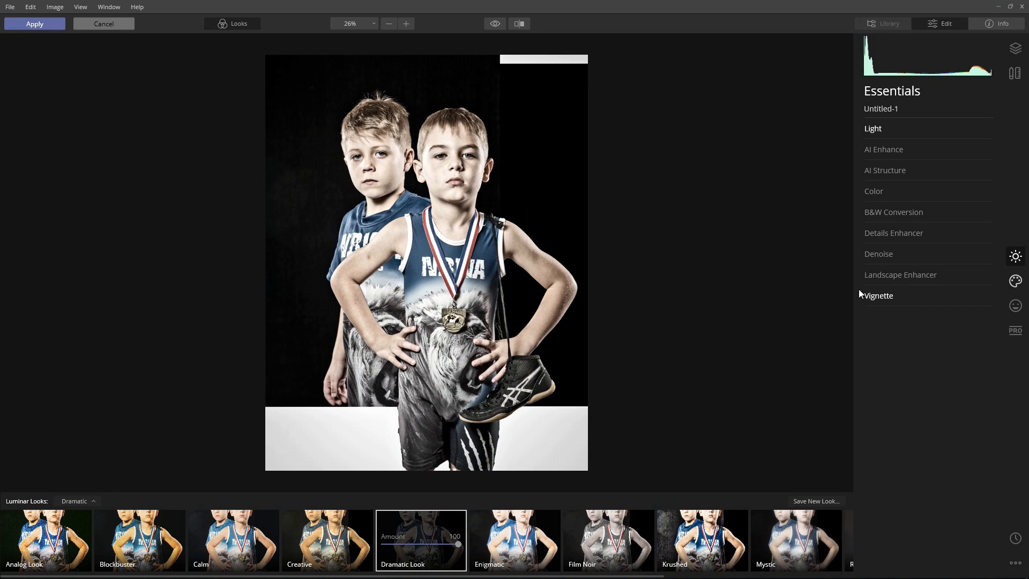
- Set the Creative Dramatic filter's Saturation to 1 and Brightness to -26
{"action": "left_click", "coordinate": [1016, 282]}
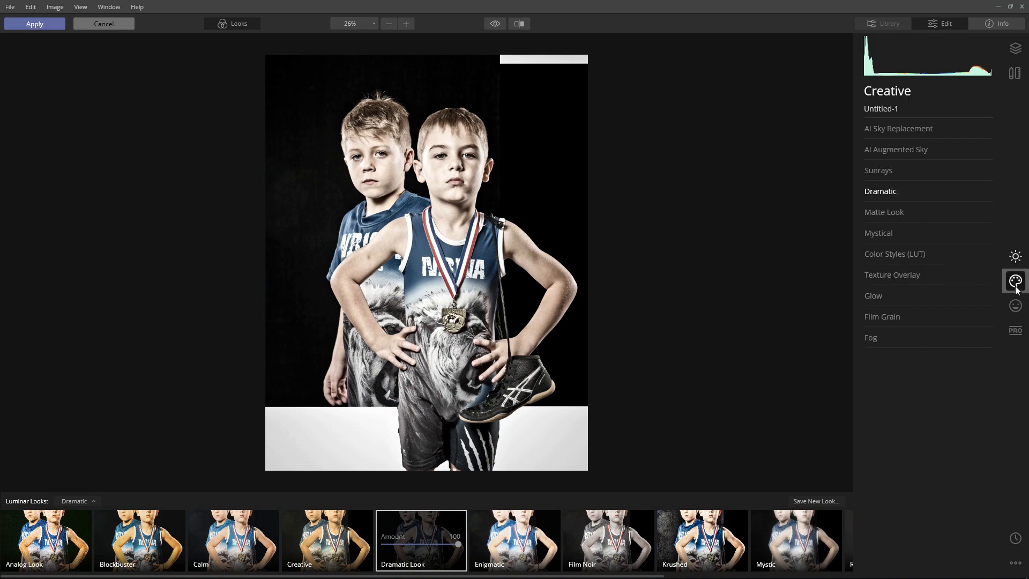
{"action": "left_click", "coordinate": [870, 191]}
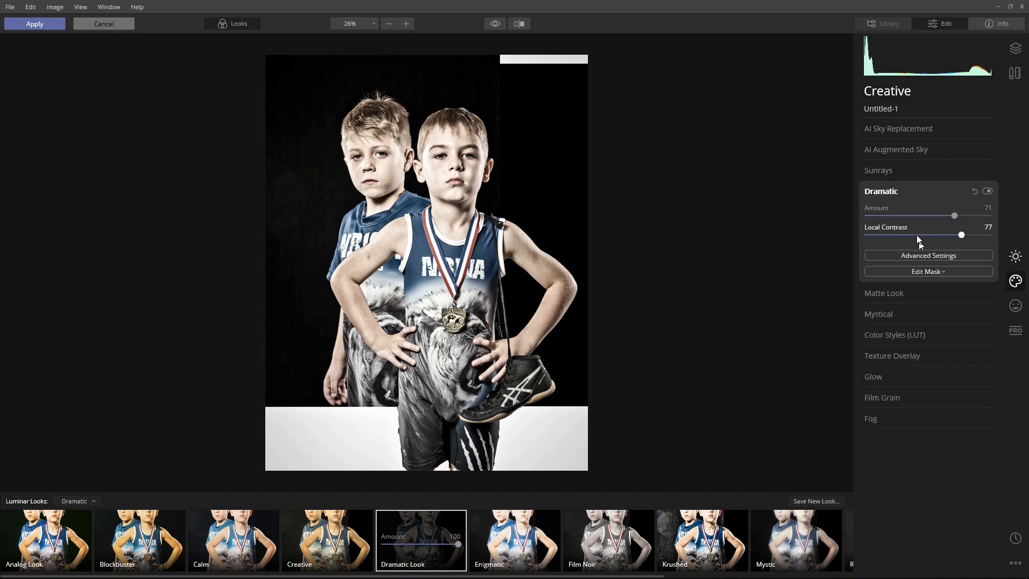
{"action": "left_click", "coordinate": [925, 257]}
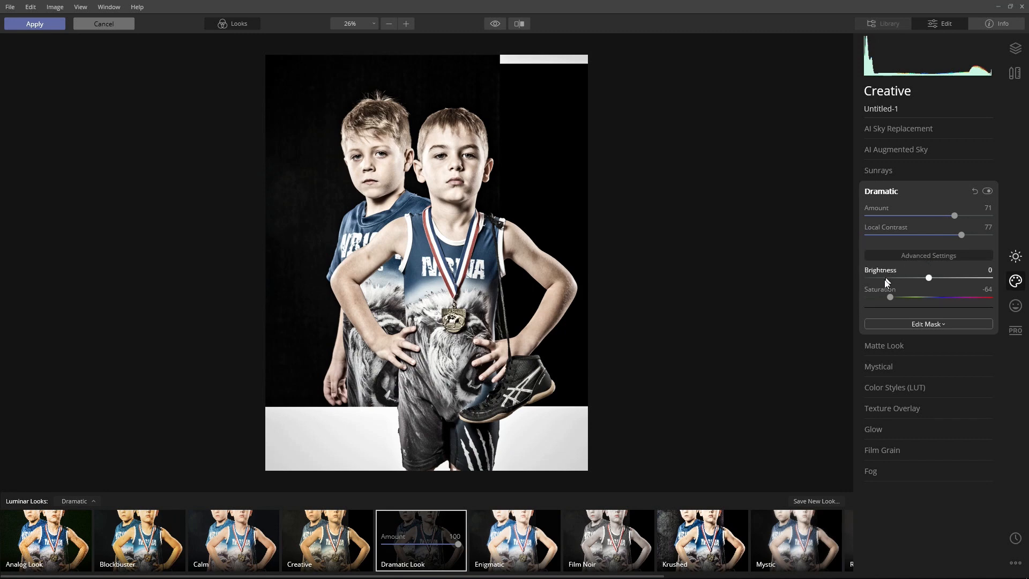
{"action": "left_click_drag", "start_coordinate": [890, 299], "coordinate": [934, 312]}
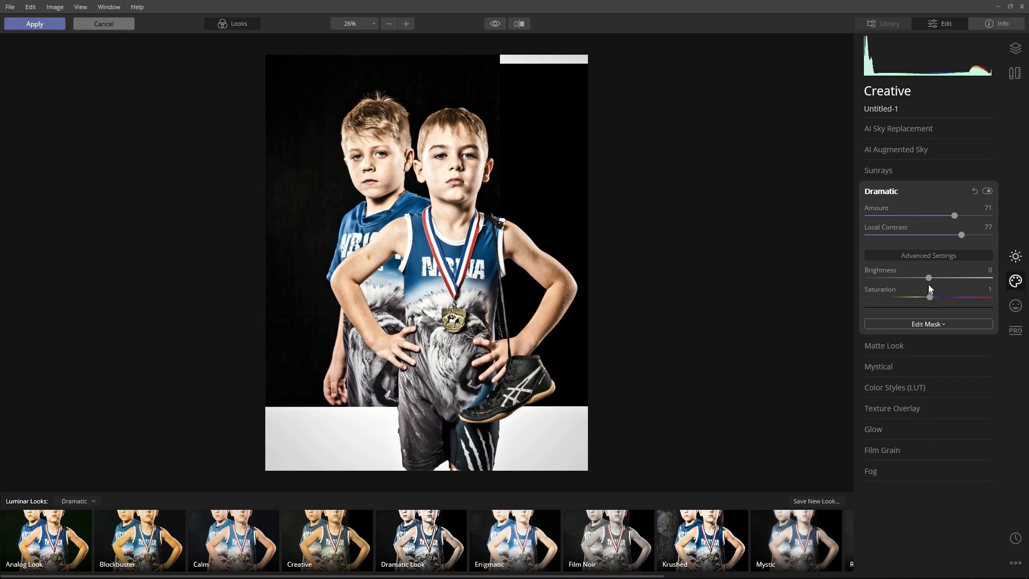
{"action": "left_click_drag", "start_coordinate": [928, 277], "coordinate": [912, 284]}
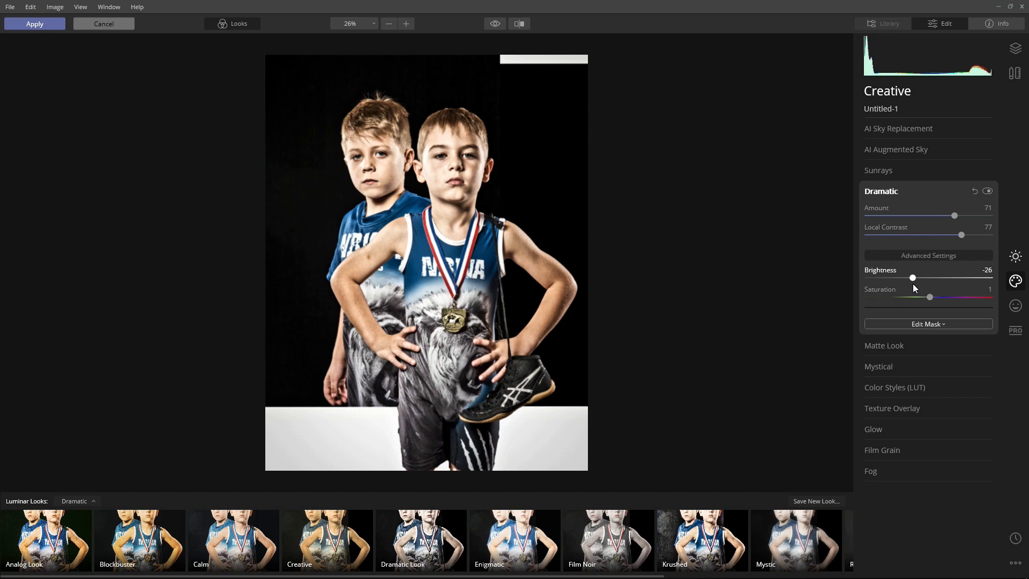
- Set the Dramatic filter's Amount to 70 and Local Contrast to 74, and collapse its settings
{"action": "left_click_drag", "start_coordinate": [954, 216], "coordinate": [959, 253]}
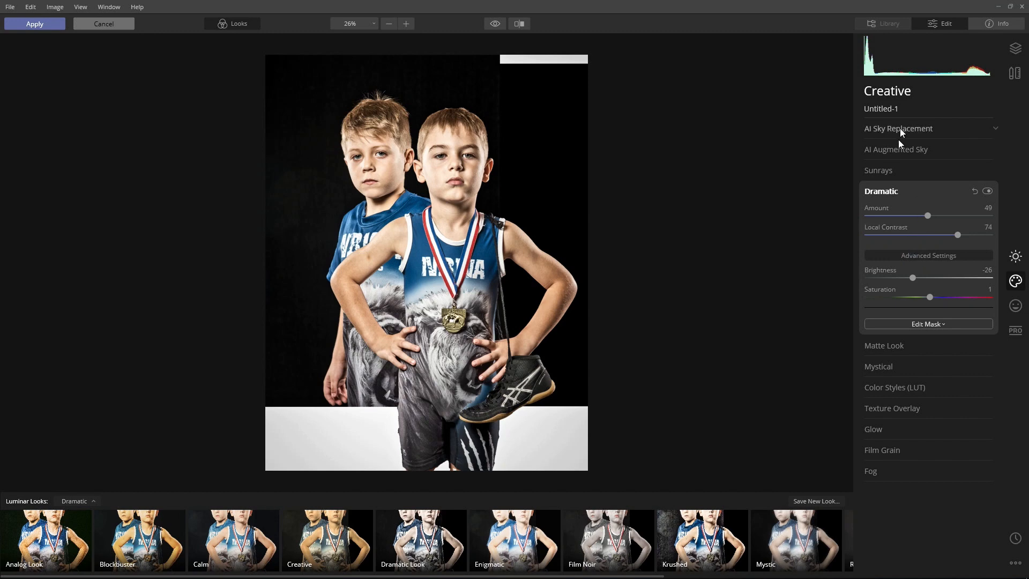
{"action": "left_click_drag", "start_coordinate": [925, 216], "coordinate": [953, 221]}
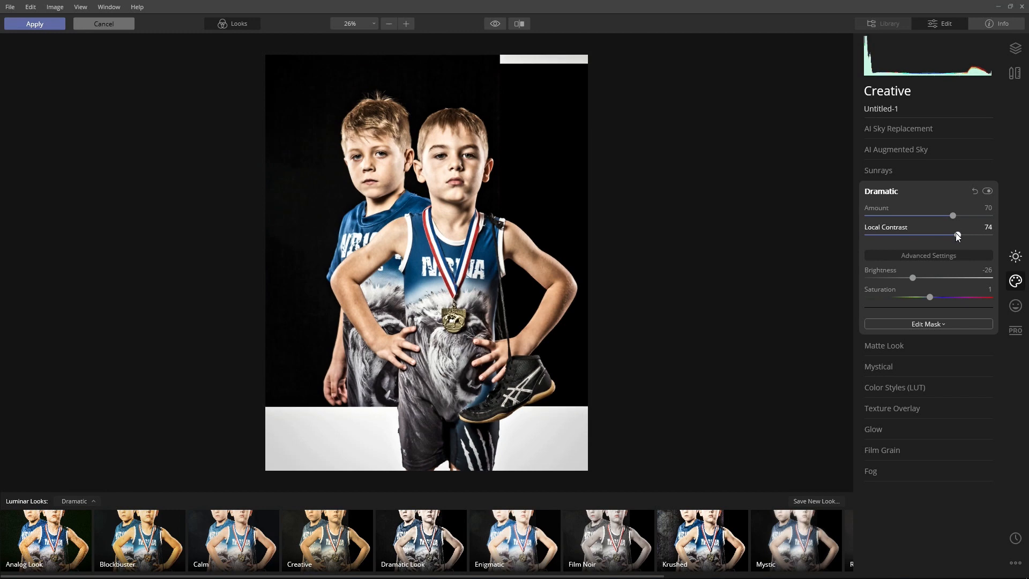
{"action": "left_click", "coordinate": [873, 188]}
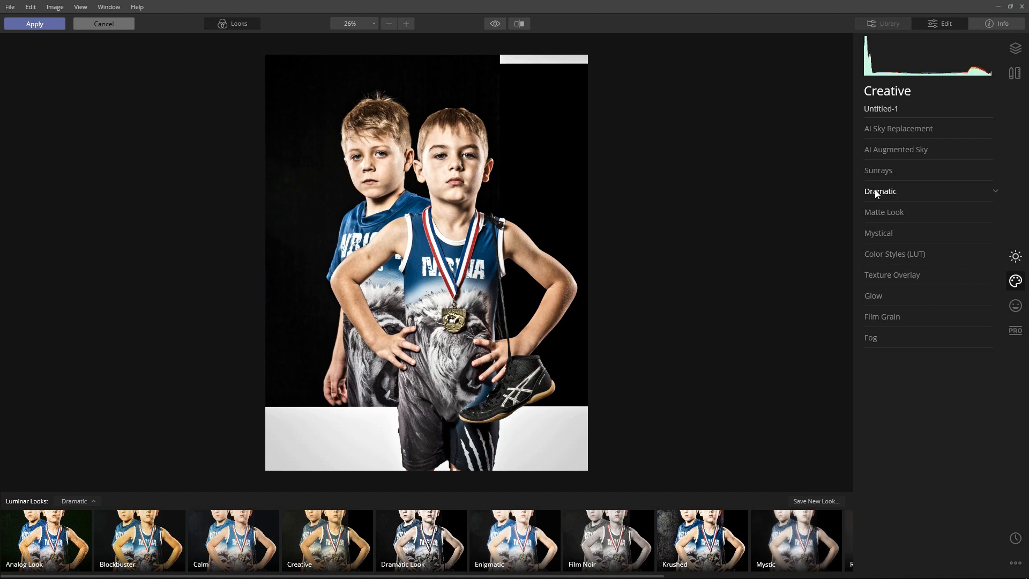
- Set Blacks to -14 in the advanced settings of the Essentials Light filter
{"action": "left_click", "coordinate": [1021, 261]}
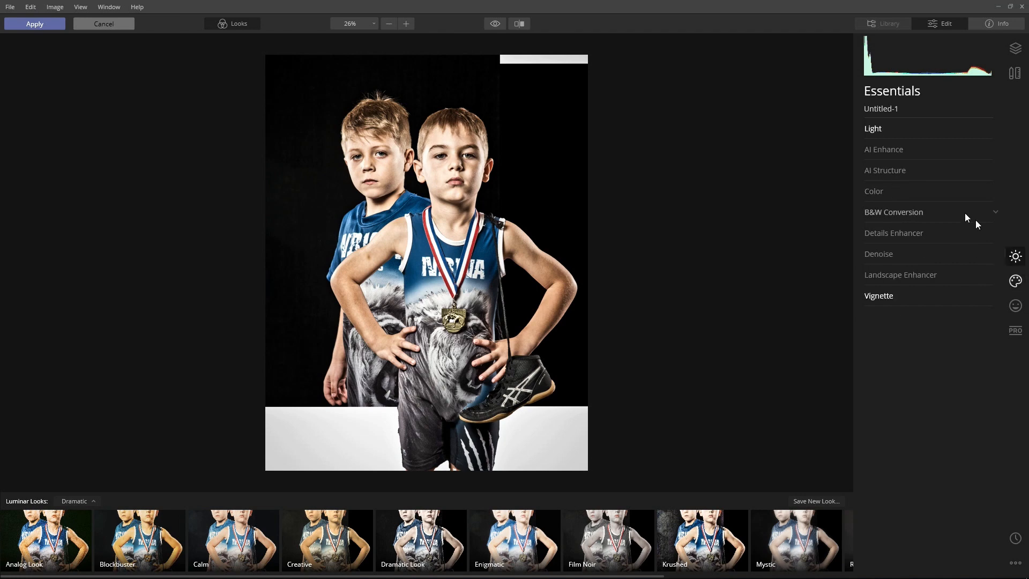
{"action": "scroll", "coordinate": [512, 113], "scroll_direction": "up", "scroll_amount": 1}
{"action": "scroll", "coordinate": [512, 112], "scroll_direction": "up", "scroll_amount": 2}
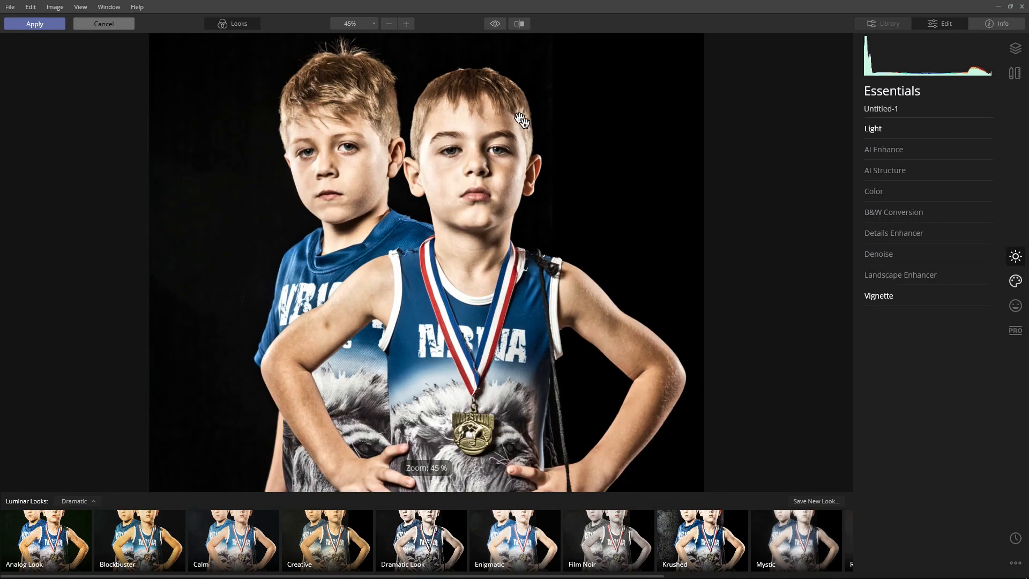
{"action": "left_click_drag", "start_coordinate": [477, 231], "coordinate": [477, 305]}
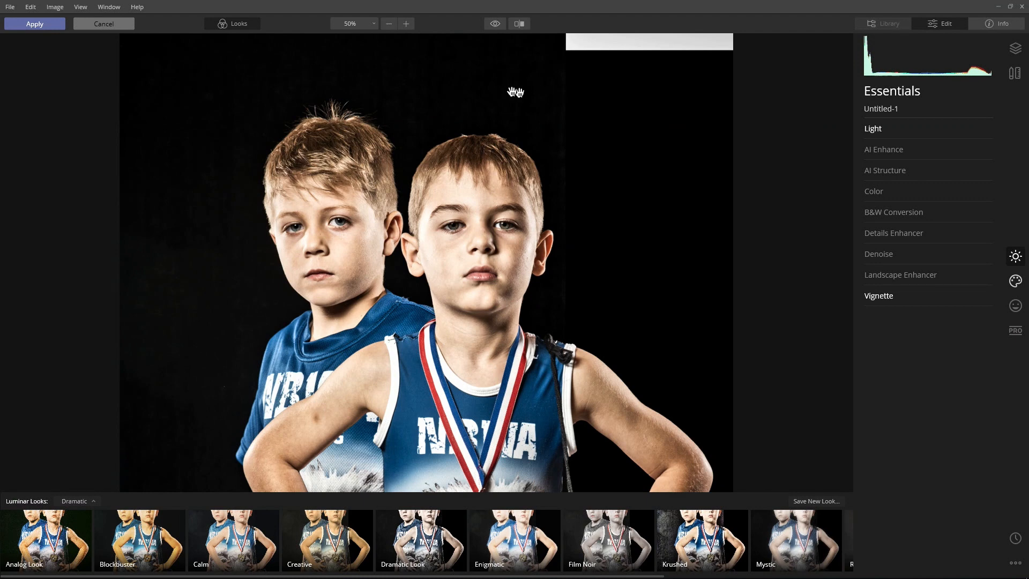
{"action": "left_click", "coordinate": [873, 128]}
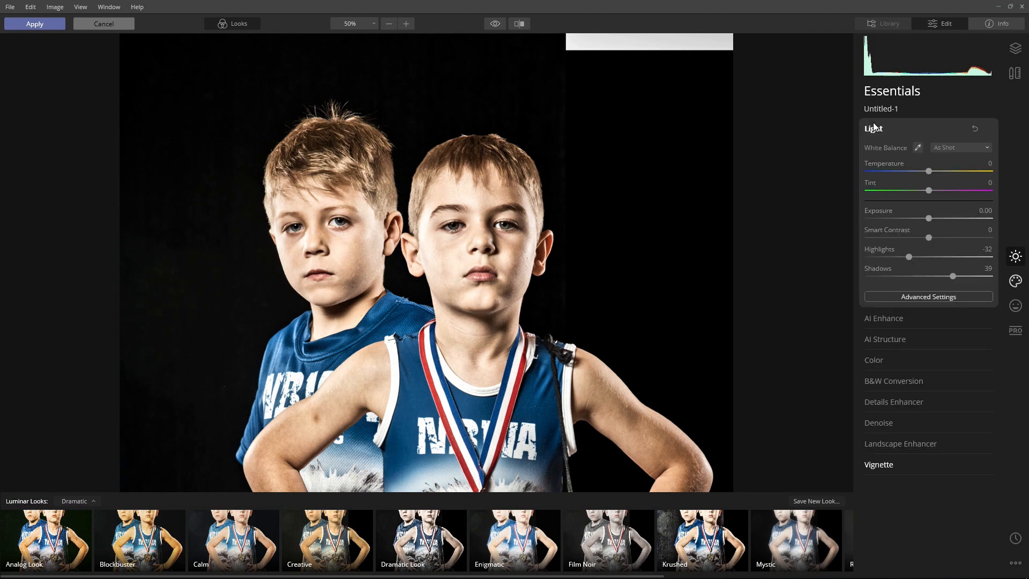
{"action": "left_click", "coordinate": [942, 296]}
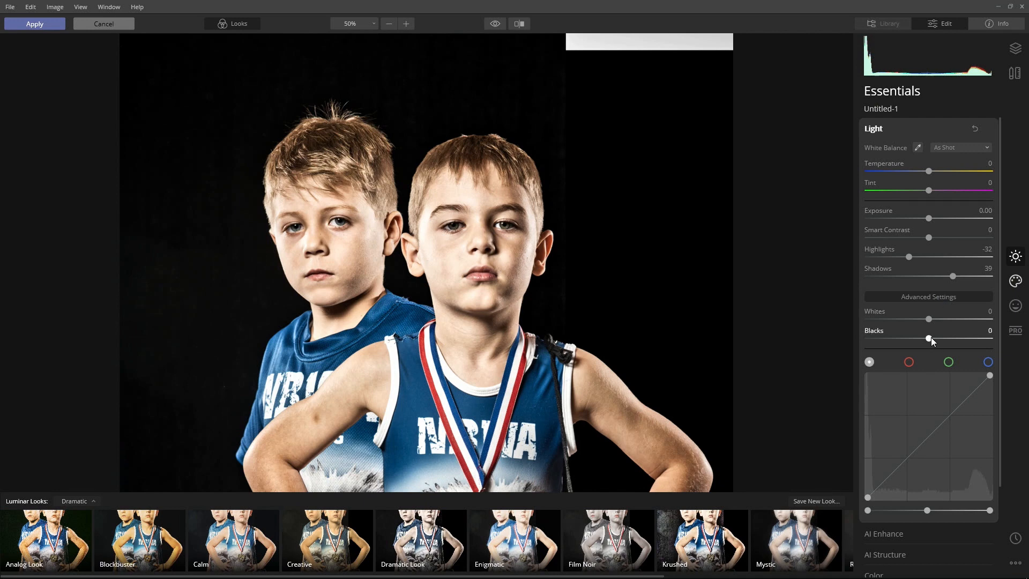
{"action": "left_click_drag", "start_coordinate": [929, 337], "coordinate": [922, 342]}
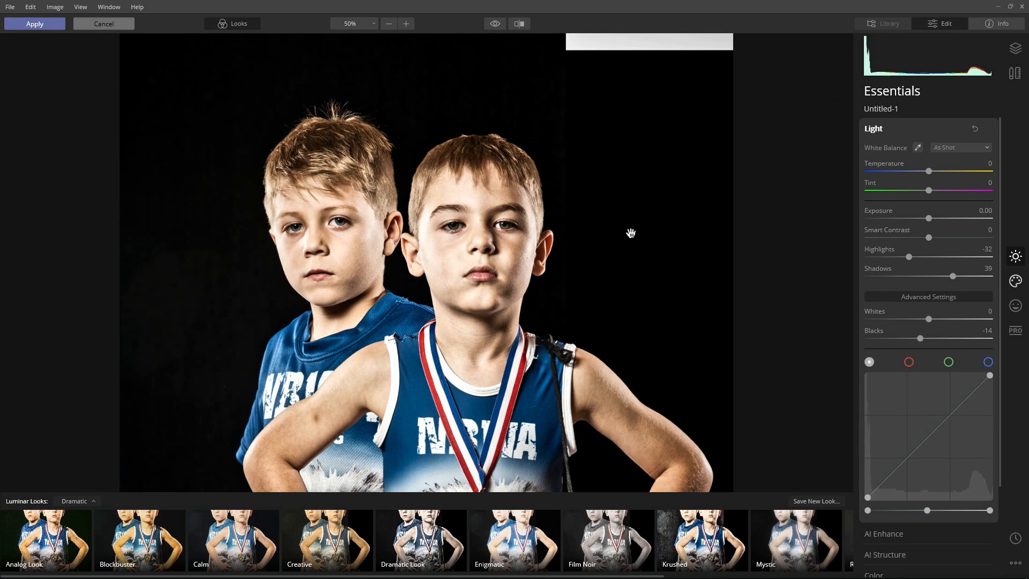
{"action": "left_click", "coordinate": [918, 293]}
- Set the Essentials Color filter's Vibrance to 50 and Saturation to -10, and compare the image with the original
{"action": "left_click", "coordinate": [891, 360]}
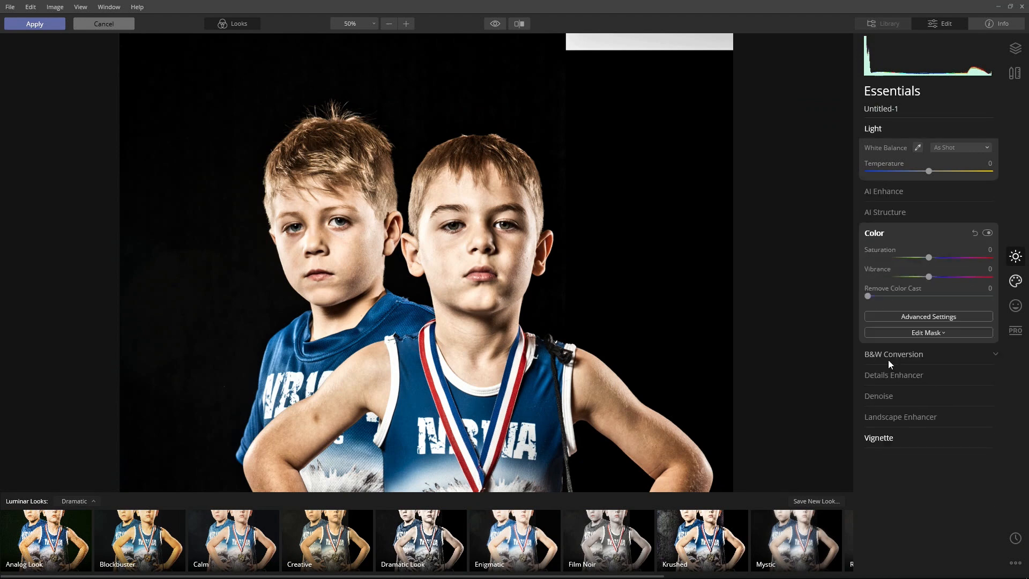
{"action": "left_click", "coordinate": [903, 275]}
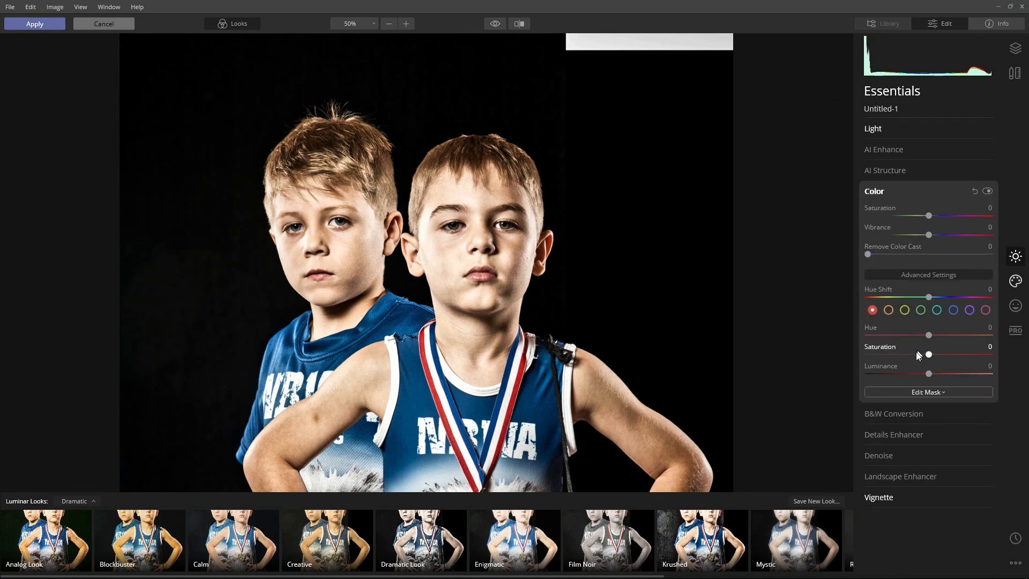
{"action": "left_click", "coordinate": [908, 276]}
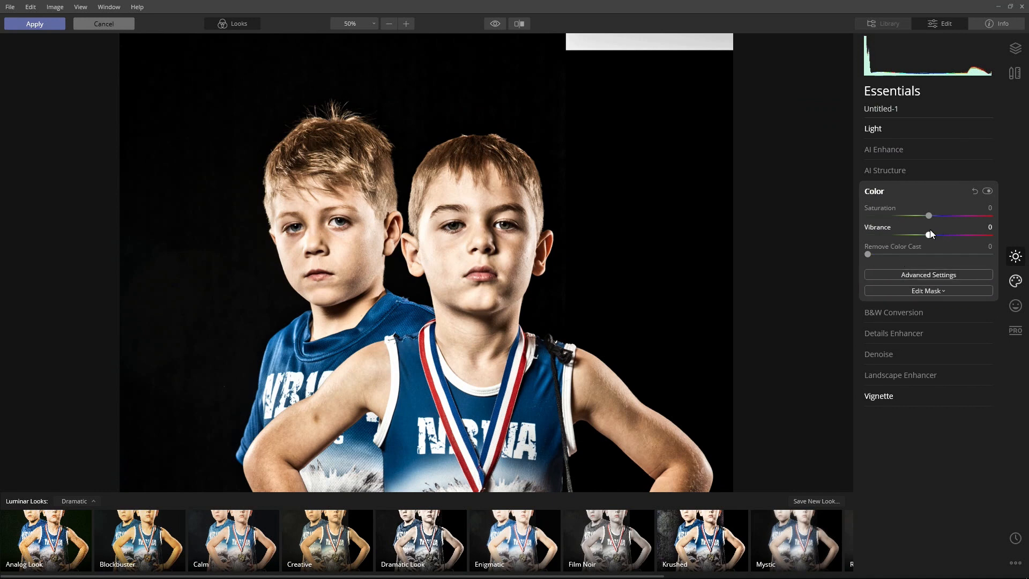
{"action": "left_click_drag", "start_coordinate": [931, 237], "coordinate": [979, 241]}
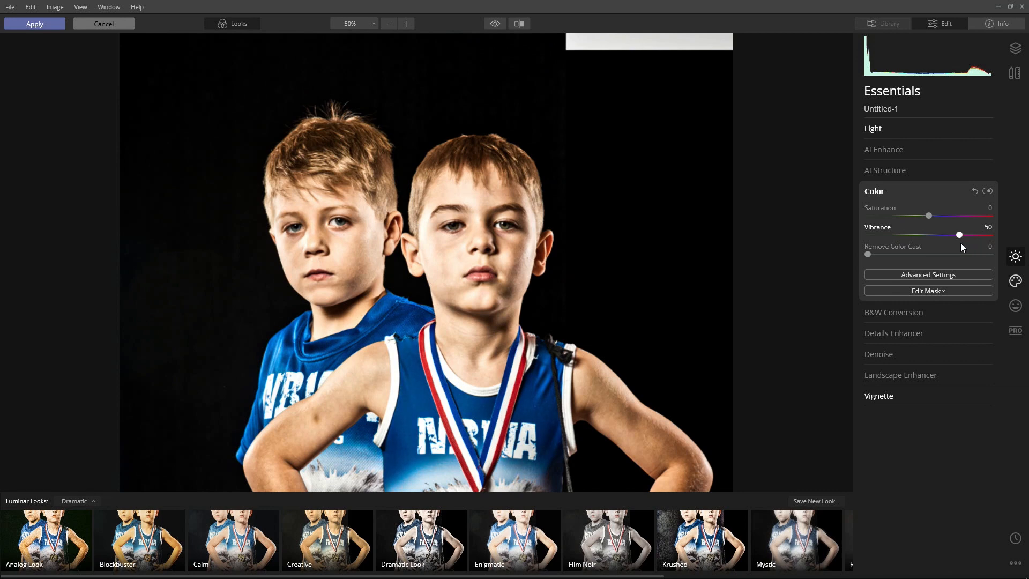
{"action": "scroll", "coordinate": [570, 254], "scroll_direction": "down", "scroll_amount": 2}
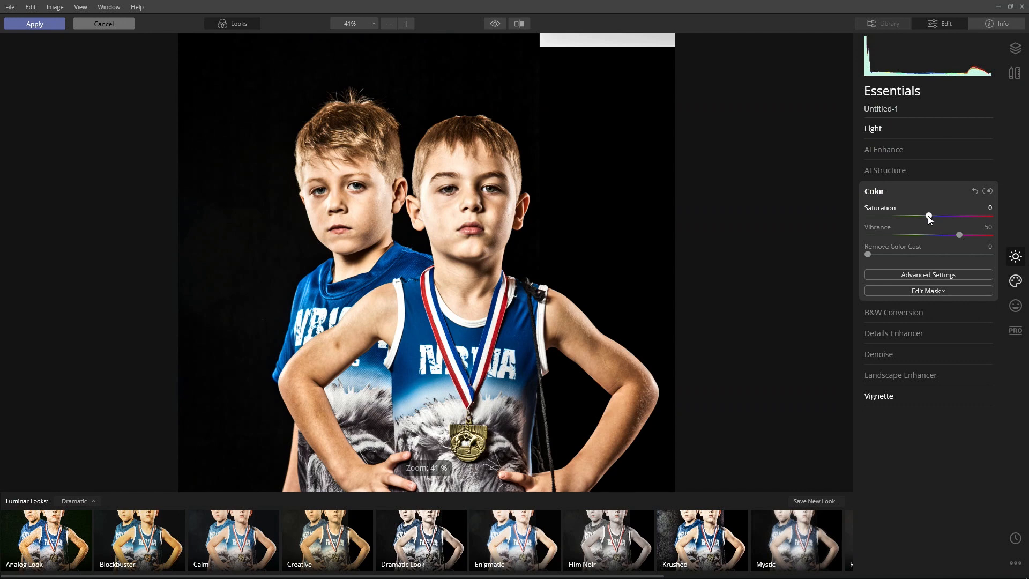
{"action": "left_click_drag", "start_coordinate": [928, 215], "coordinate": [922, 216]}
{"action": "scroll", "coordinate": [550, 226], "scroll_direction": "down", "scroll_amount": 2}
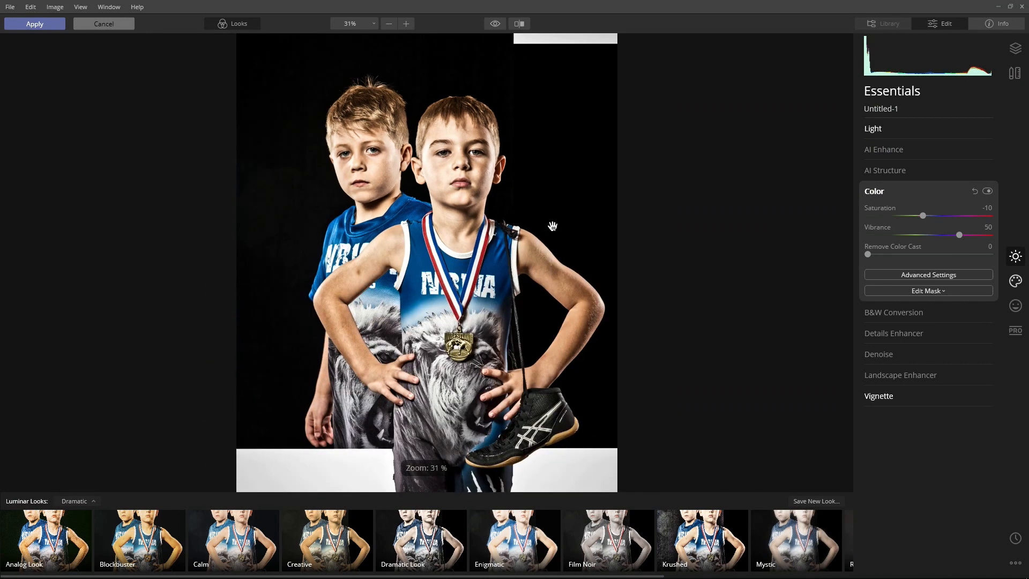
{"action": "left_click", "coordinate": [493, 27]}
{"action": "left_click", "coordinate": [492, 23]}
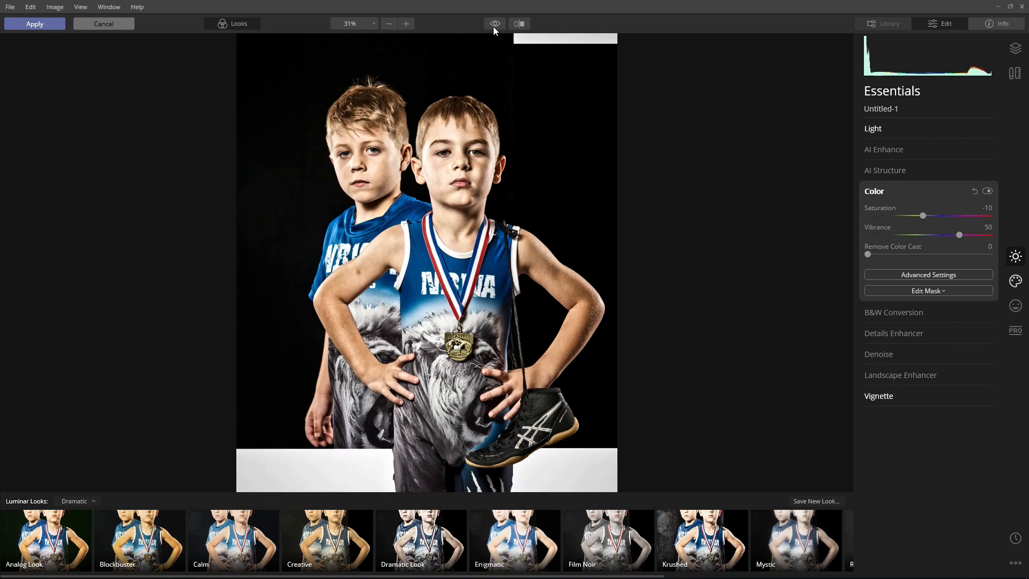
- Set the Essentials Details Enhancer's Large Details to 55 and Small Details to 42
{"action": "left_click", "coordinate": [1019, 286]}
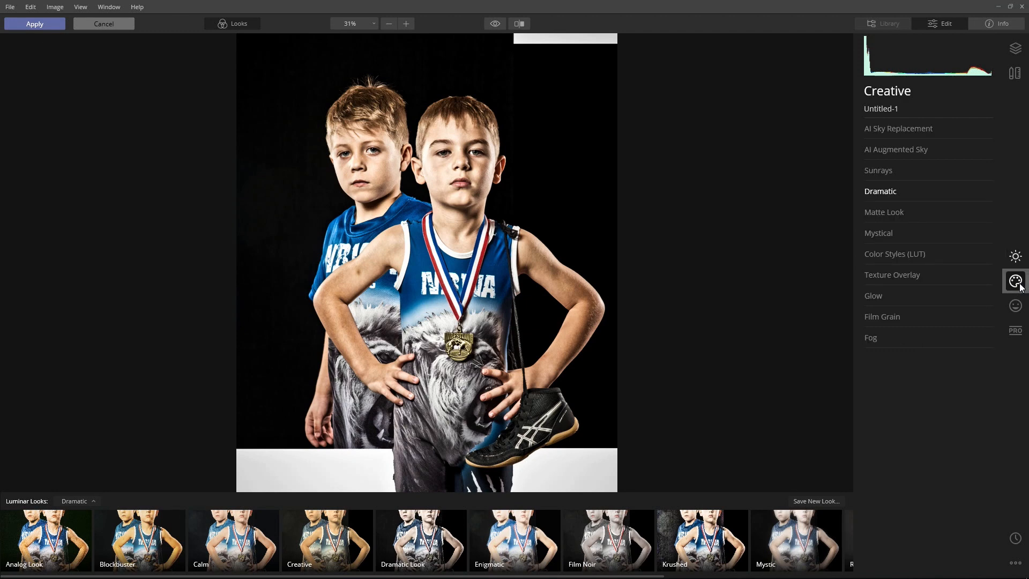
{"action": "left_click", "coordinate": [1019, 265]}
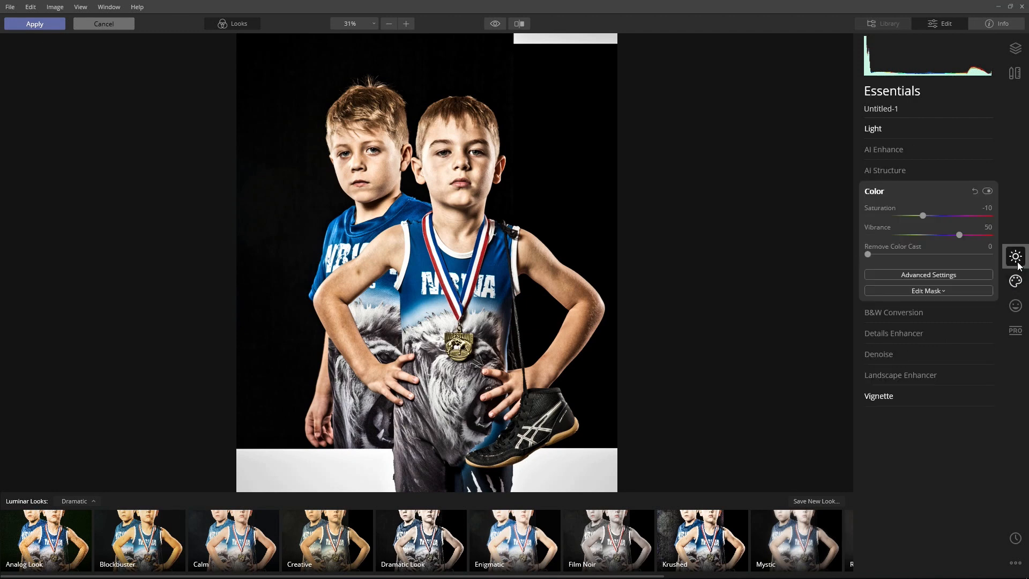
{"action": "left_click", "coordinate": [892, 335]}
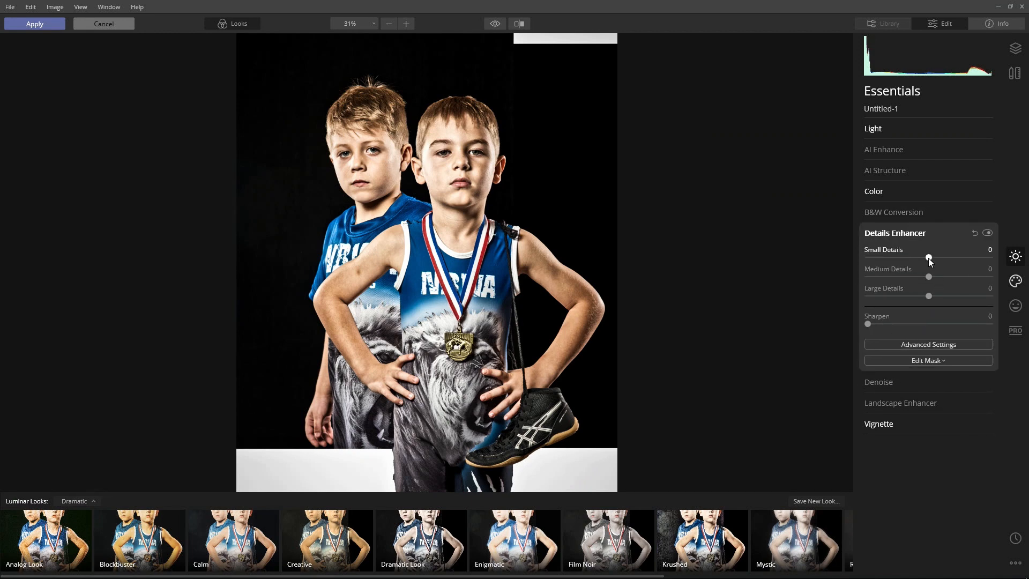
{"action": "left_click_drag", "start_coordinate": [928, 259], "coordinate": [933, 257]}
{"action": "left_click_drag", "start_coordinate": [929, 297], "coordinate": [980, 297]}
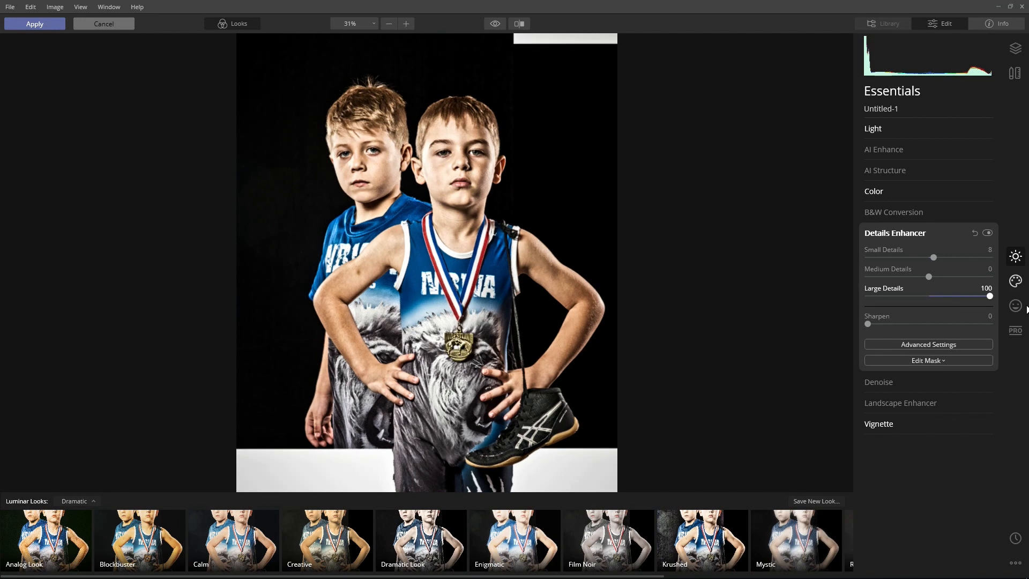
{"action": "left_click_drag", "start_coordinate": [989, 296], "coordinate": [965, 309]}
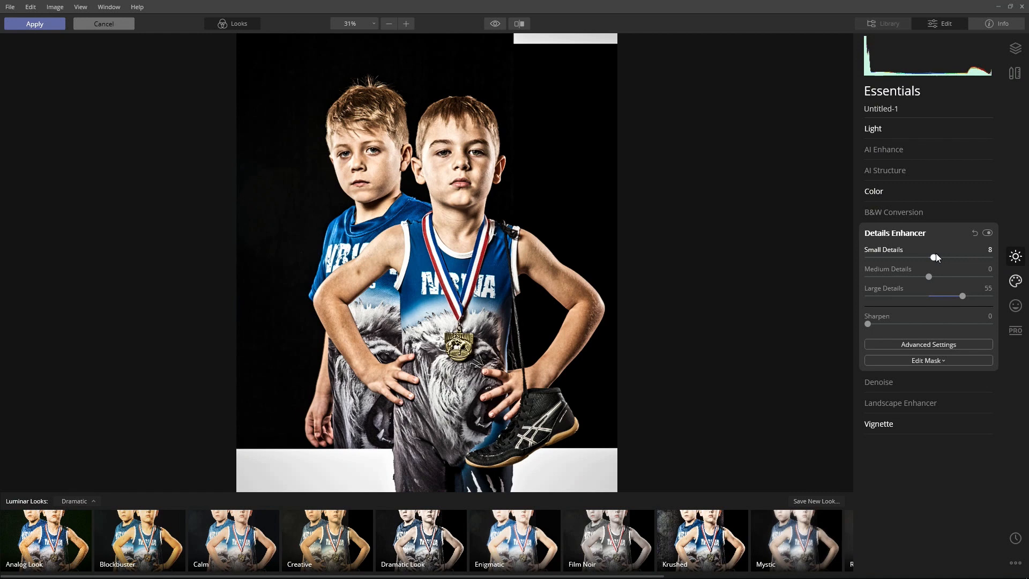
{"action": "left_click_drag", "start_coordinate": [934, 256], "coordinate": [955, 256]}
- Inspect the faces and jerseys up close, set the Details Enhancer's Medium Details to 39, and collapse its settings
{"action": "scroll", "coordinate": [419, 142], "scroll_direction": "up", "scroll_amount": 2}
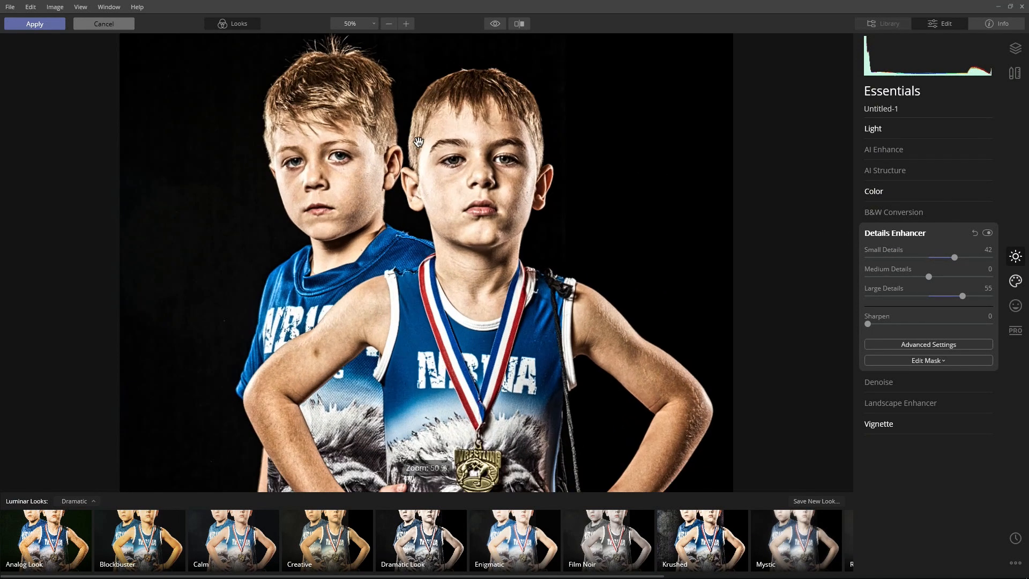
{"action": "scroll", "coordinate": [419, 142], "scroll_direction": "up", "scroll_amount": 2}
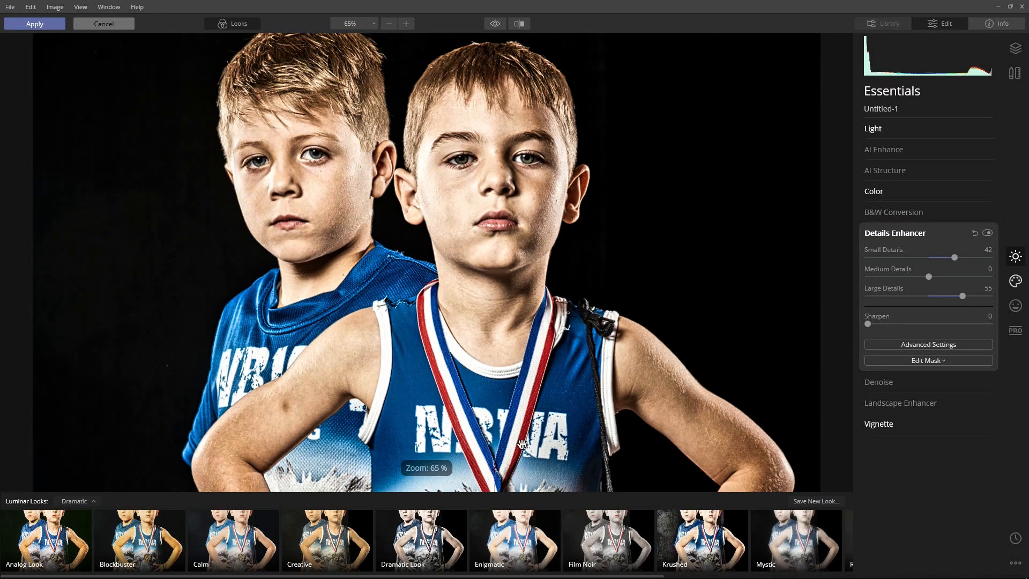
{"action": "left_click_drag", "start_coordinate": [502, 426], "coordinate": [506, 336]}
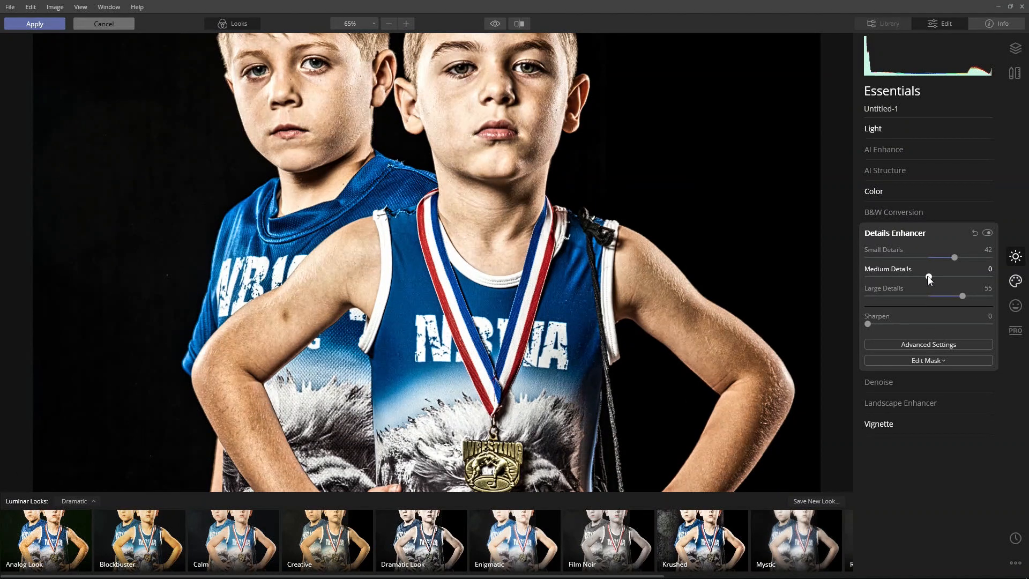
{"action": "left_click_drag", "start_coordinate": [929, 276], "coordinate": [982, 288]}
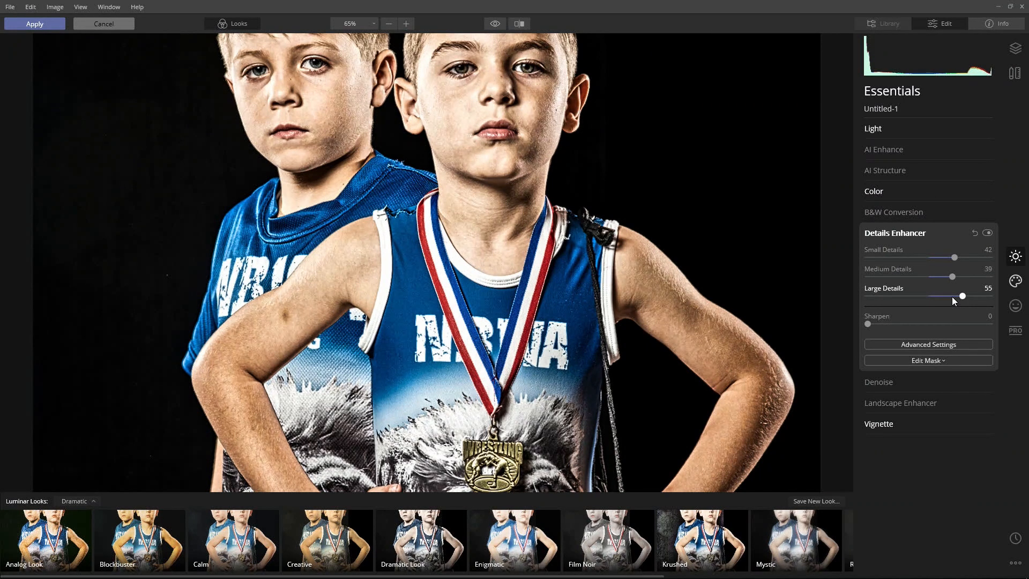
{"action": "left_click", "coordinate": [883, 235]}
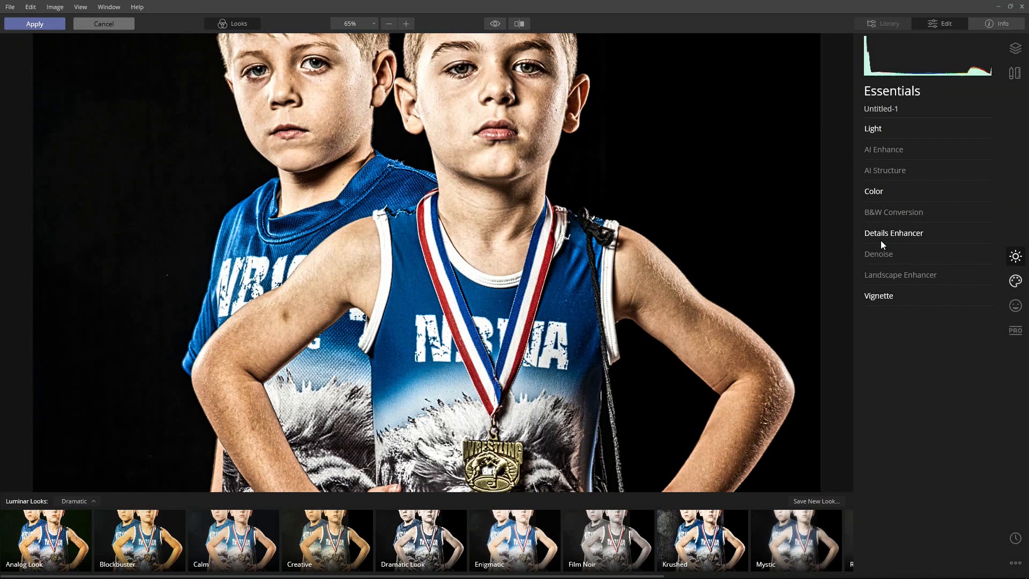
- Set the AI Structure filter's Amount to 24 for the portrait
{"action": "left_click", "coordinate": [893, 169]}
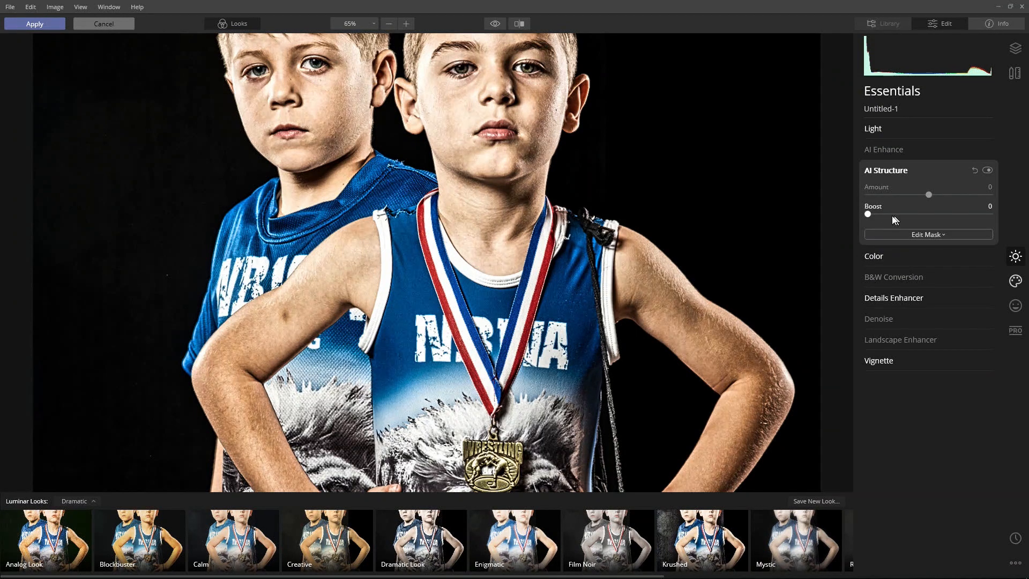
{"action": "left_click_drag", "start_coordinate": [929, 194], "coordinate": [995, 196]}
{"action": "mouse_move", "coordinate": [936, 210]}
{"action": "left_mouse_down"}
{"action": "mouse_move", "coordinate": [975, 211]}
{"action": "mouse_move", "coordinate": [954, 217]}
{"action": "left_mouse_up"}
{"action": "scroll", "coordinate": [589, 230], "scroll_direction": "down", "scroll_amount": 3}
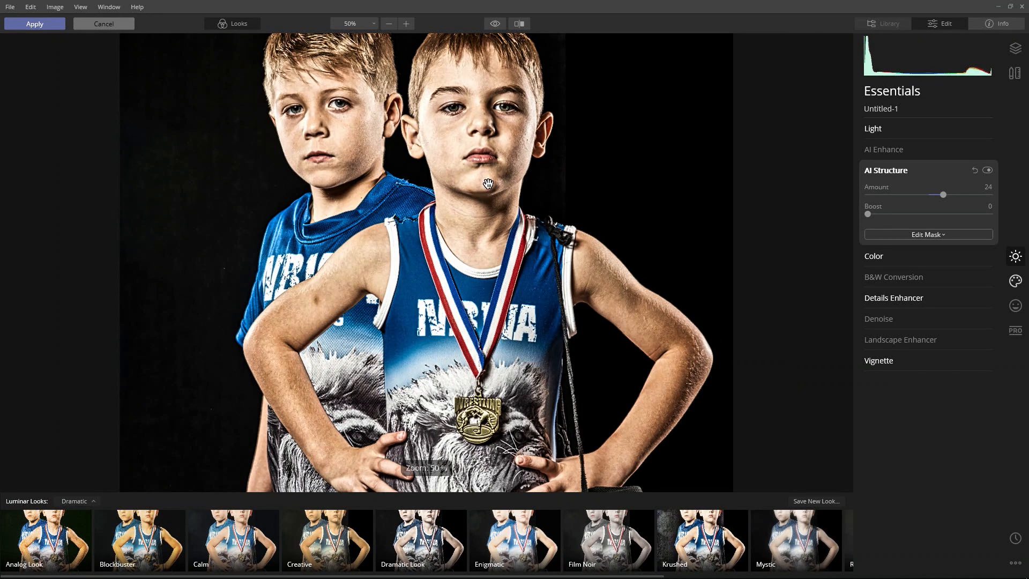
- Enable AI Skin Defects Removal in the Portrait AI Skin Enhancer, set its Amount to 73, and try Shine Removal before returning it to 0
{"action": "left_click", "coordinate": [1015, 312]}
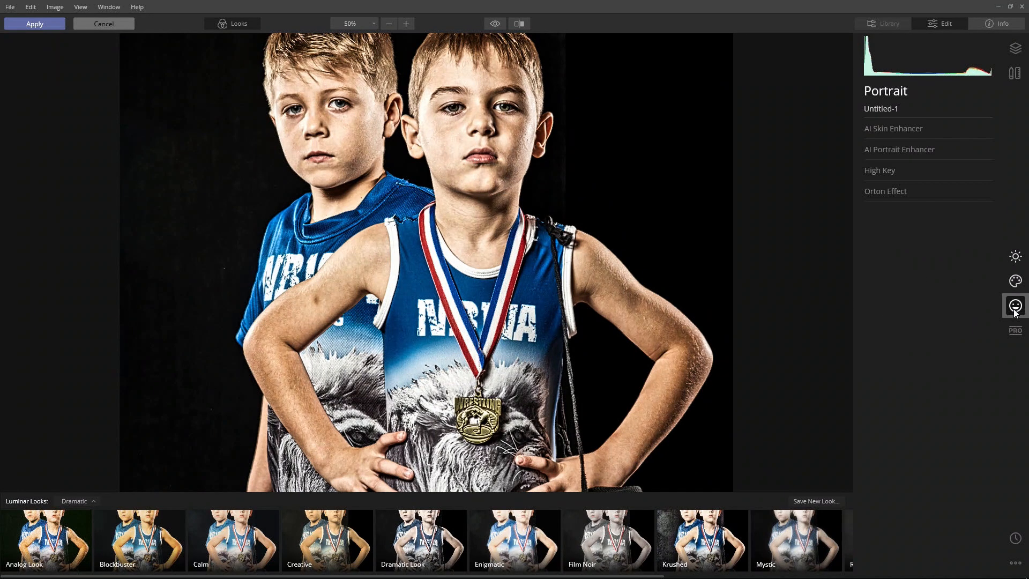
{"action": "left_click", "coordinate": [899, 134]}
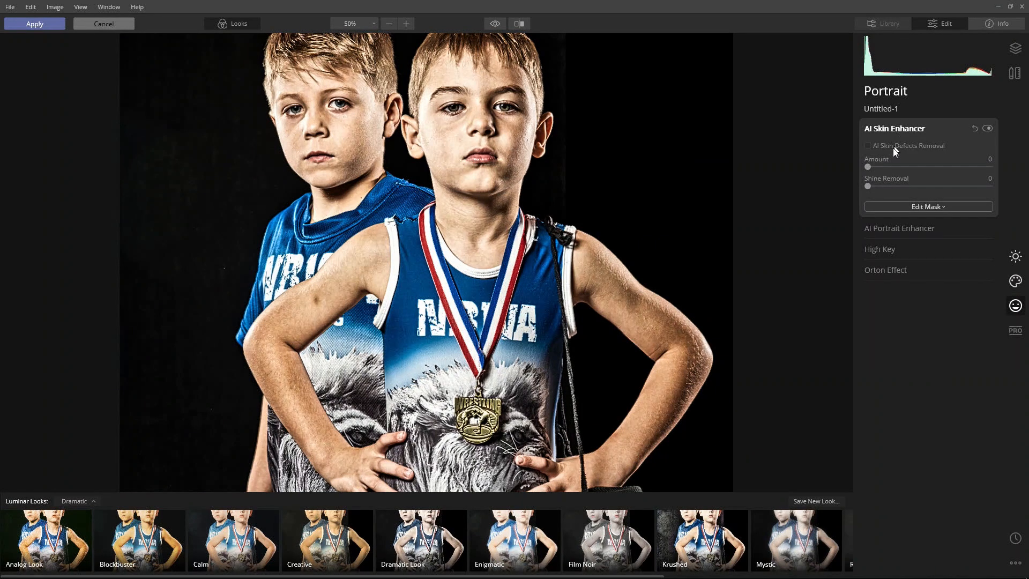
{"action": "left_click", "coordinate": [867, 146]}
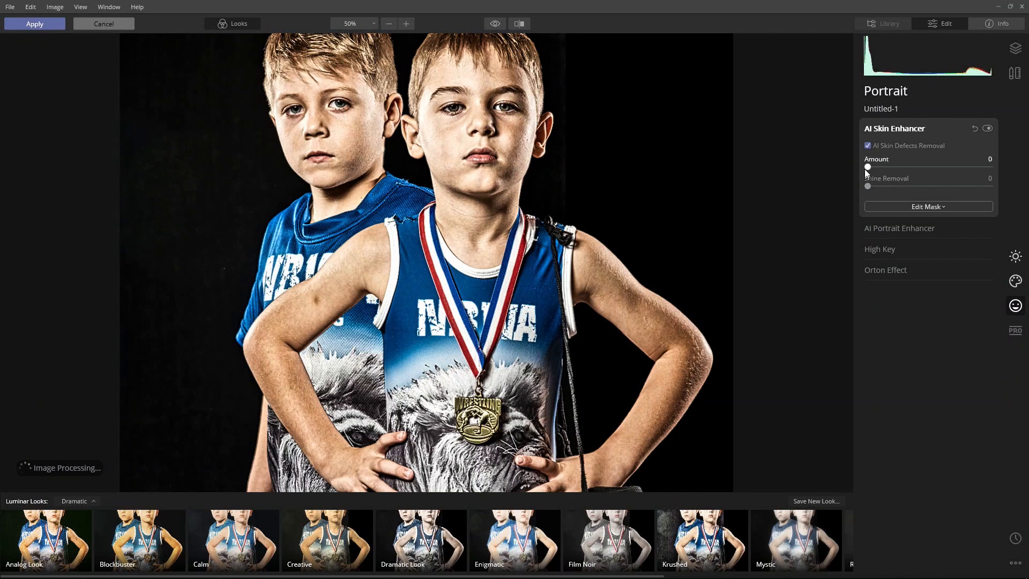
{"action": "left_click_drag", "start_coordinate": [881, 165], "coordinate": [945, 166]}
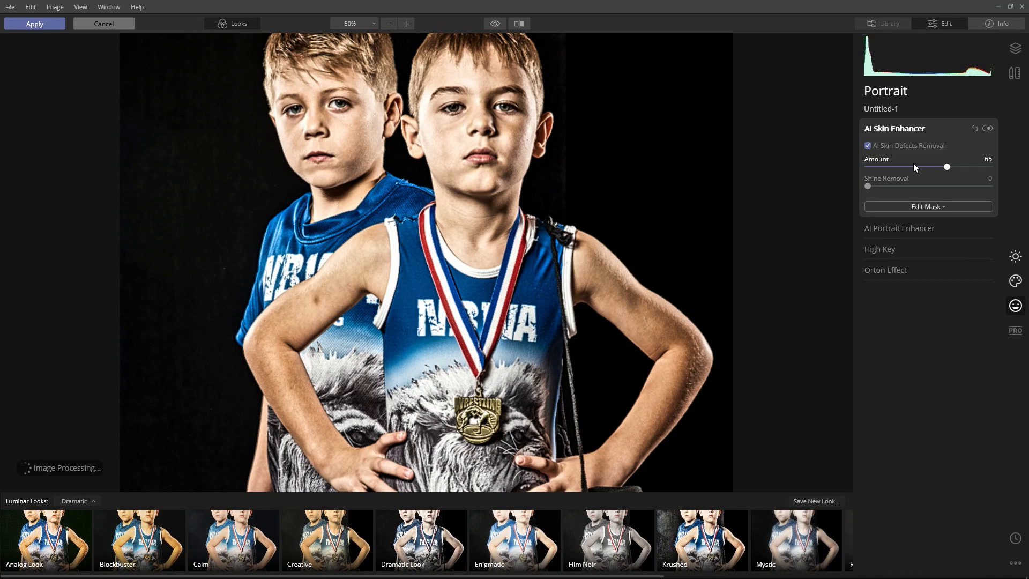
{"action": "scroll", "coordinate": [415, 87], "scroll_direction": "up", "scroll_amount": 5}
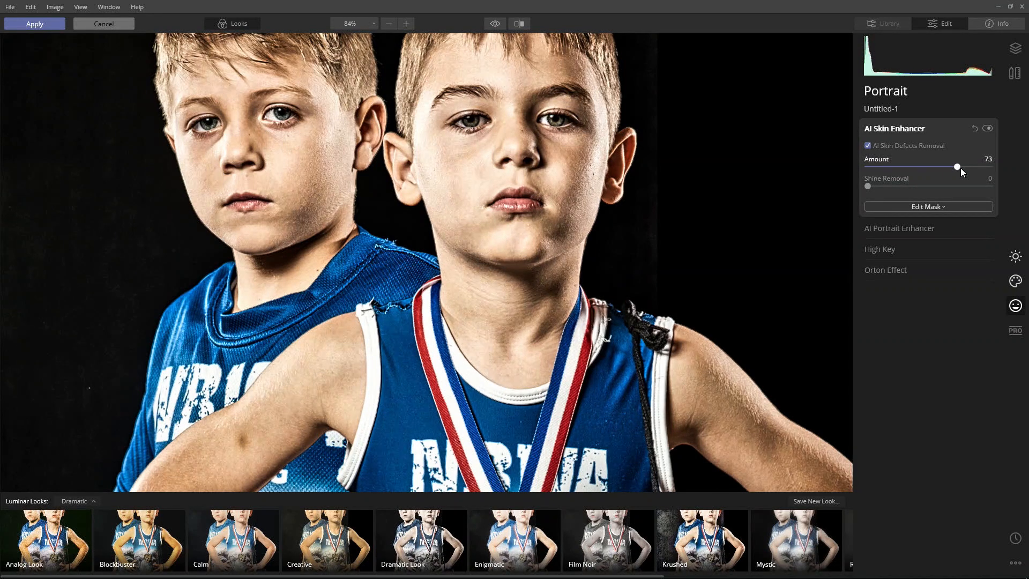
{"action": "left_click_drag", "start_coordinate": [865, 186], "coordinate": [987, 190]}
{"action": "left_click_drag", "start_coordinate": [988, 187], "coordinate": [857, 192]}
- Set the AI Portrait Enhancer's Face Light to 4, Eye Enhancer to 80 and Dark Circles Removal to 59, and compare its effect off and on
{"action": "left_click", "coordinate": [903, 228]}
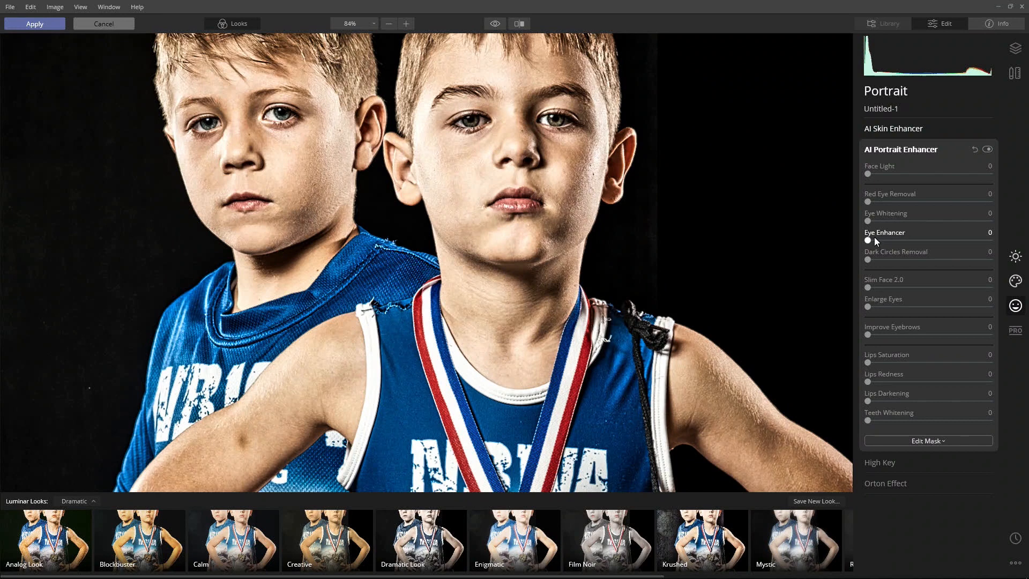
{"action": "left_click_drag", "start_coordinate": [868, 174], "coordinate": [873, 197]}
{"action": "left_click_drag", "start_coordinate": [870, 205], "coordinate": [870, 205]}
{"action": "left_click_drag", "start_coordinate": [867, 240], "coordinate": [965, 240]}
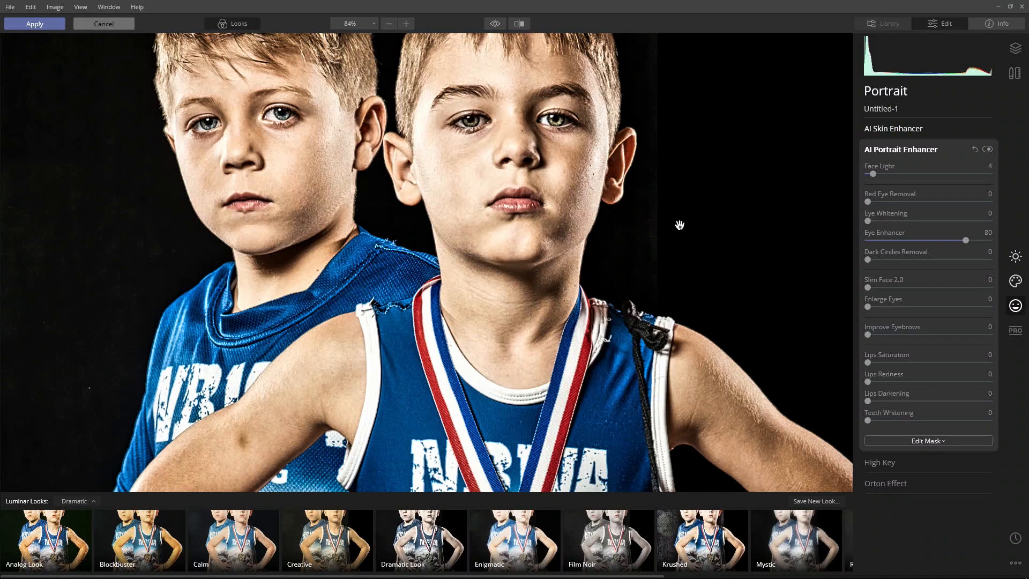
{"action": "left_click_drag", "start_coordinate": [872, 258], "coordinate": [940, 261]}
{"action": "left_click", "coordinate": [988, 149]}
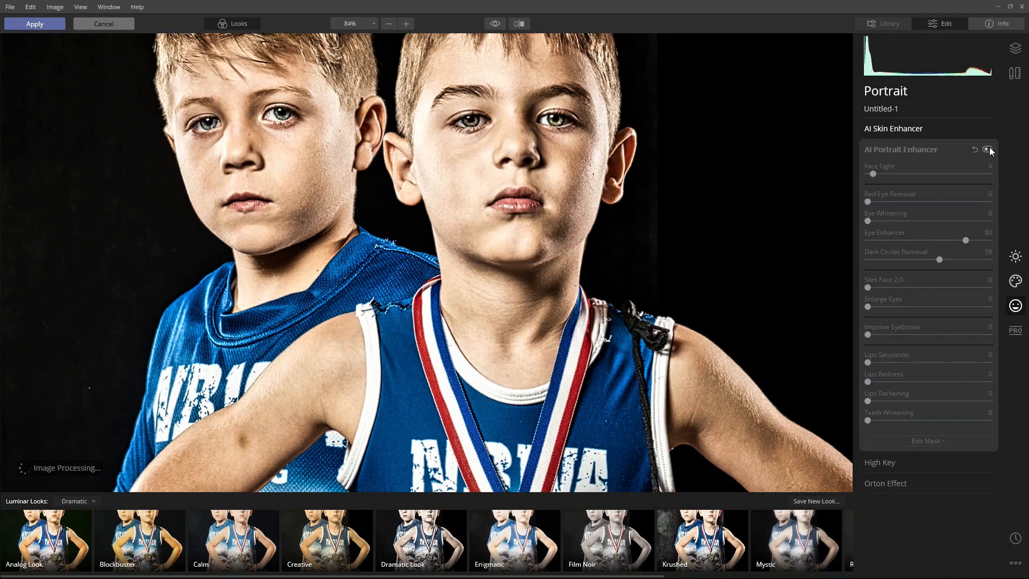
{"action": "left_click", "coordinate": [989, 148]}
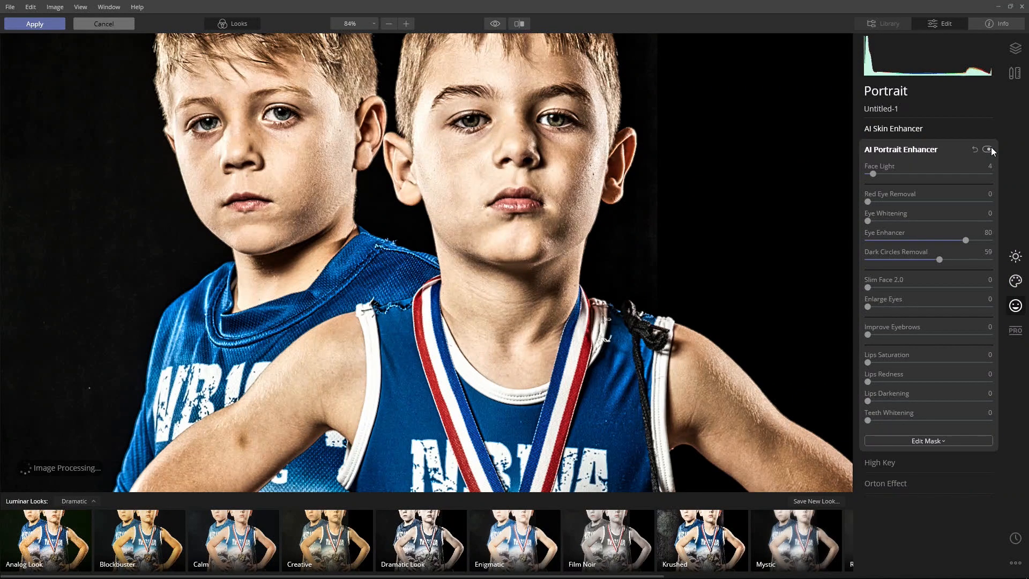
{"action": "scroll", "coordinate": [638, 225], "scroll_direction": "down", "scroll_amount": 5}
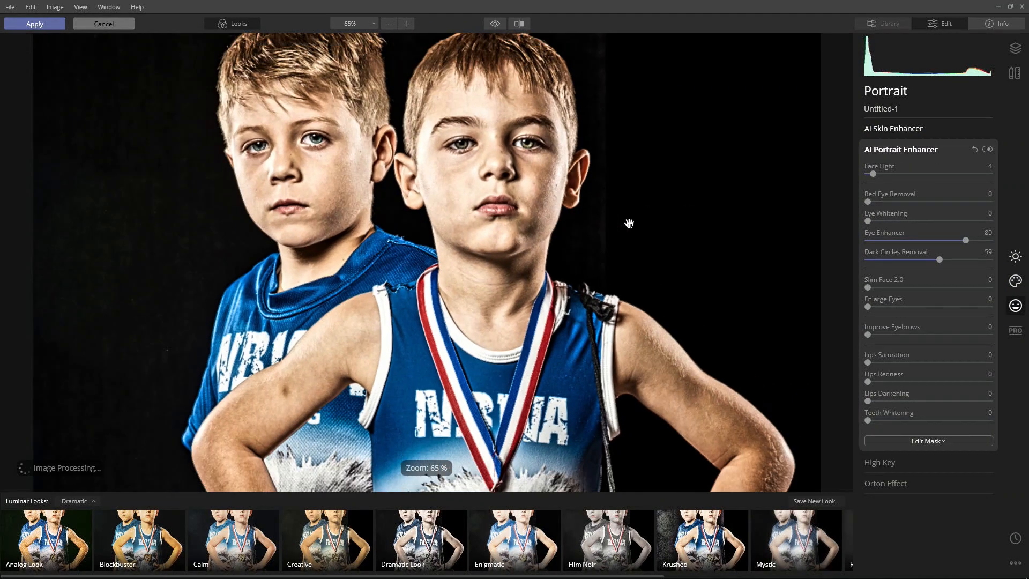
- Try the Orton Effect at an Amount of 34 with Type 1 and Type 2, and reset the filter
{"action": "scroll", "coordinate": [621, 240], "scroll_direction": "down", "scroll_amount": 2}
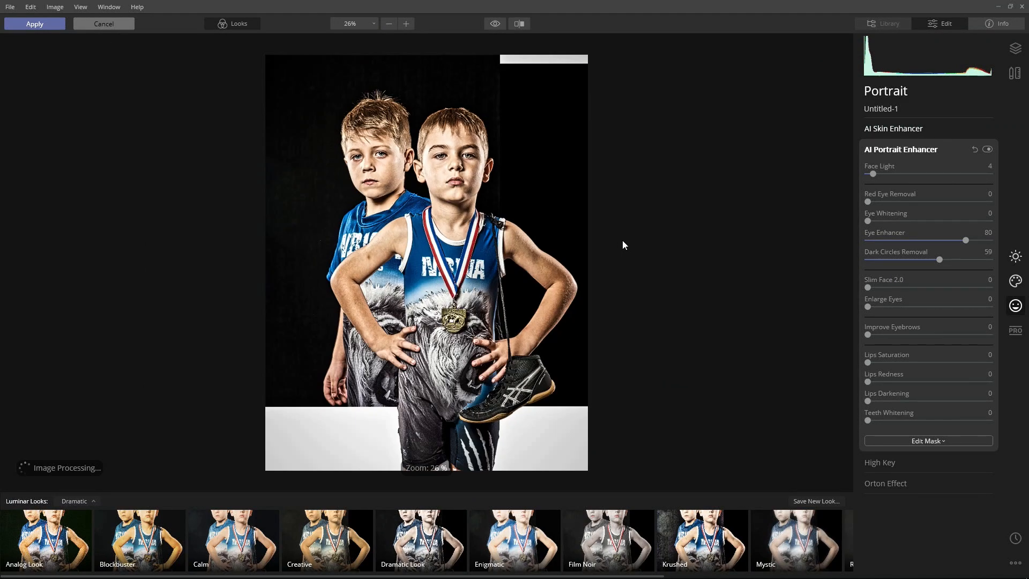
{"action": "left_click", "coordinate": [883, 478]}
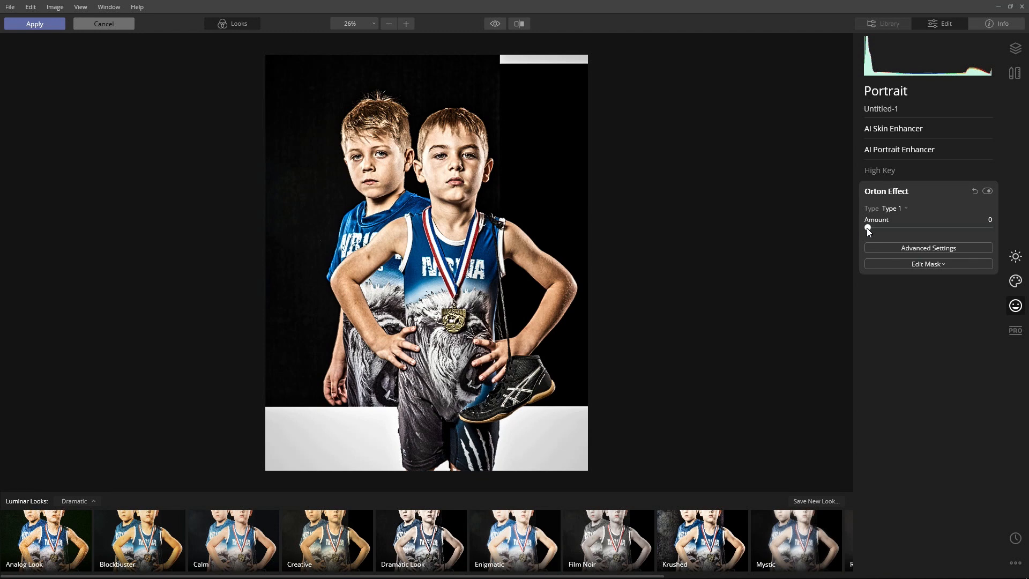
{"action": "left_click_drag", "start_coordinate": [867, 227], "coordinate": [909, 227]}
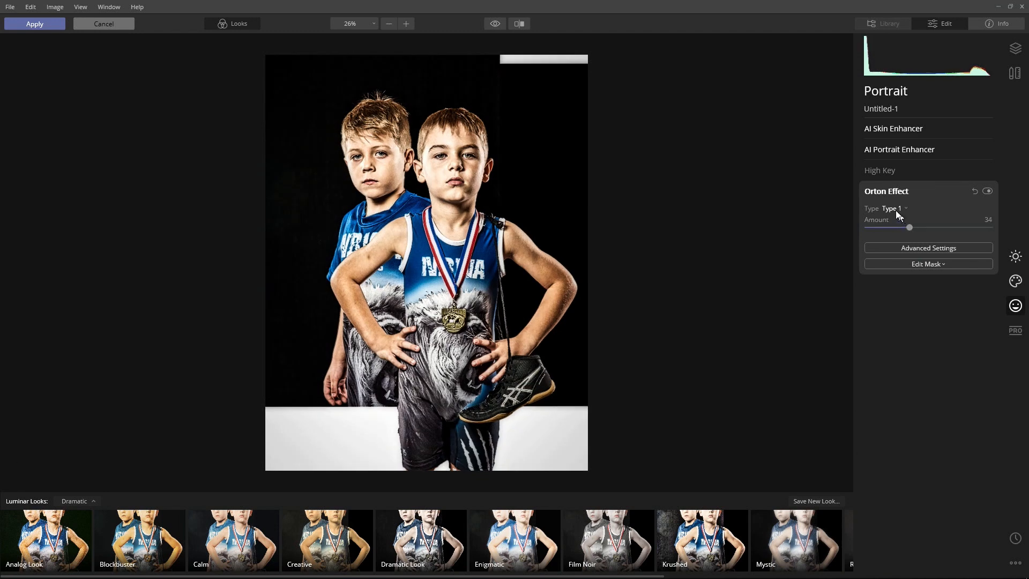
{"action": "left_click", "coordinate": [895, 210]}
{"action": "left_click", "coordinate": [899, 233]}
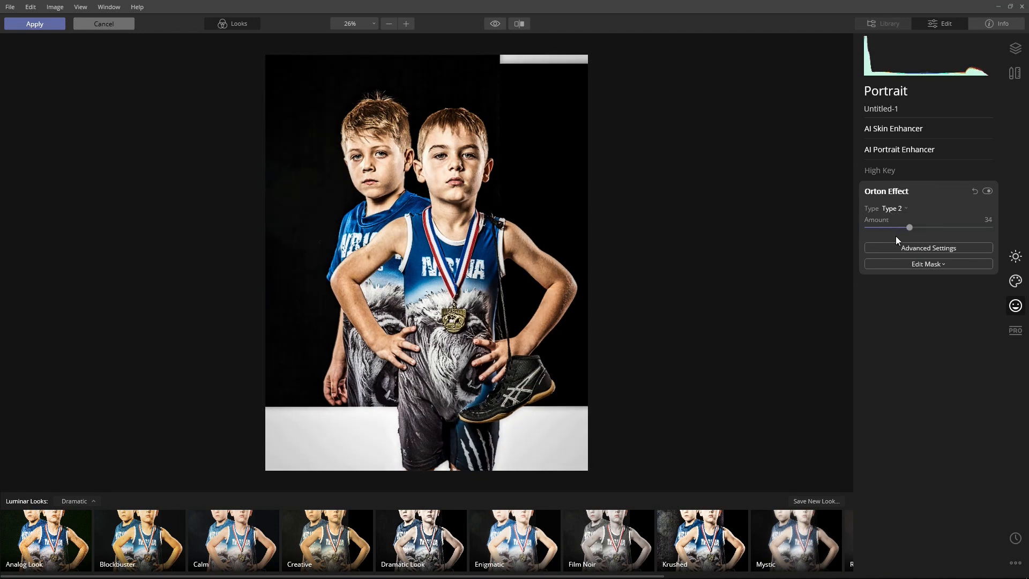
{"action": "mouse_move", "coordinate": [909, 227]}
{"action": "left_mouse_down"}
{"action": "mouse_move", "coordinate": [934, 228]}
{"action": "mouse_move", "coordinate": [896, 228]}
{"action": "mouse_move", "coordinate": [922, 237]}
{"action": "mouse_move", "coordinate": [904, 239]}
{"action": "left_mouse_up"}
{"action": "left_click", "coordinate": [981, 192]}
- Set the Orton Effect to Type 2 with an Amount of 35 and compare the portrait with it off and on
{"action": "left_click_drag", "start_coordinate": [868, 229], "coordinate": [899, 227]}
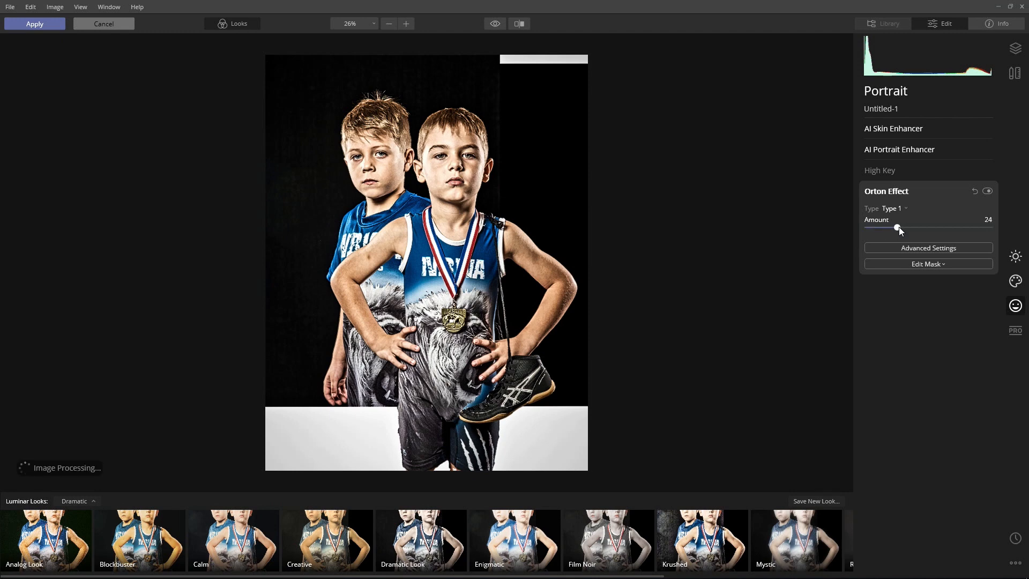
{"action": "left_click", "coordinate": [892, 209]}
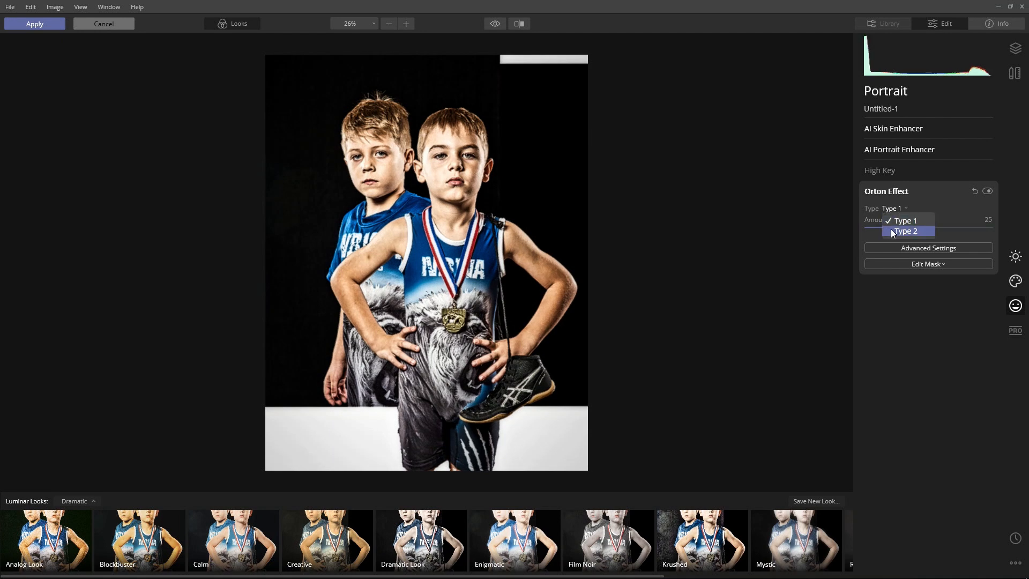
{"action": "left_click", "coordinate": [892, 230]}
{"action": "mouse_move", "coordinate": [899, 227]}
{"action": "left_mouse_down"}
{"action": "mouse_move", "coordinate": [935, 230]}
{"action": "mouse_move", "coordinate": [917, 232]}
{"action": "left_mouse_up"}
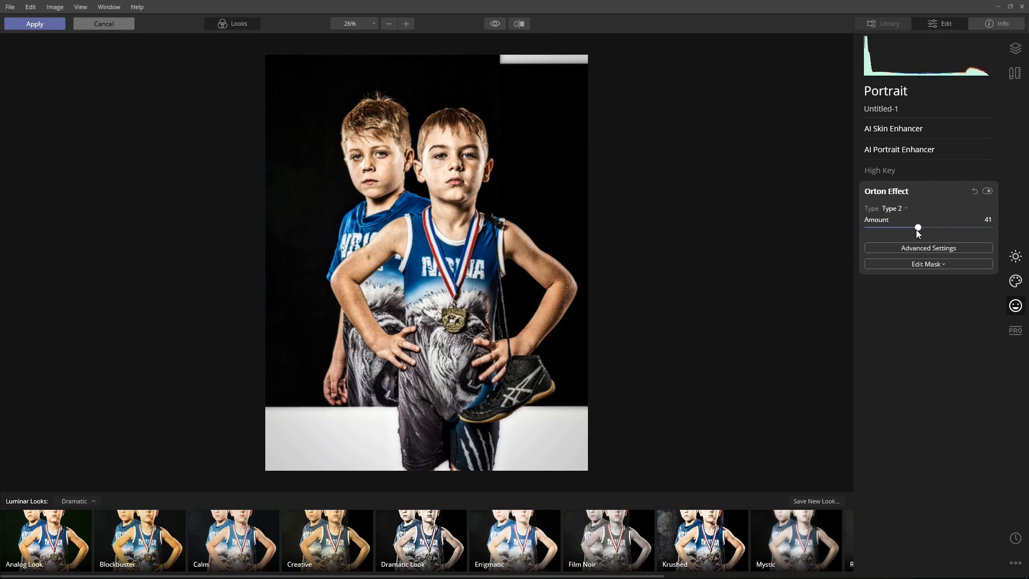
{"action": "left_click", "coordinate": [986, 192]}
{"action": "left_click", "coordinate": [986, 191]}
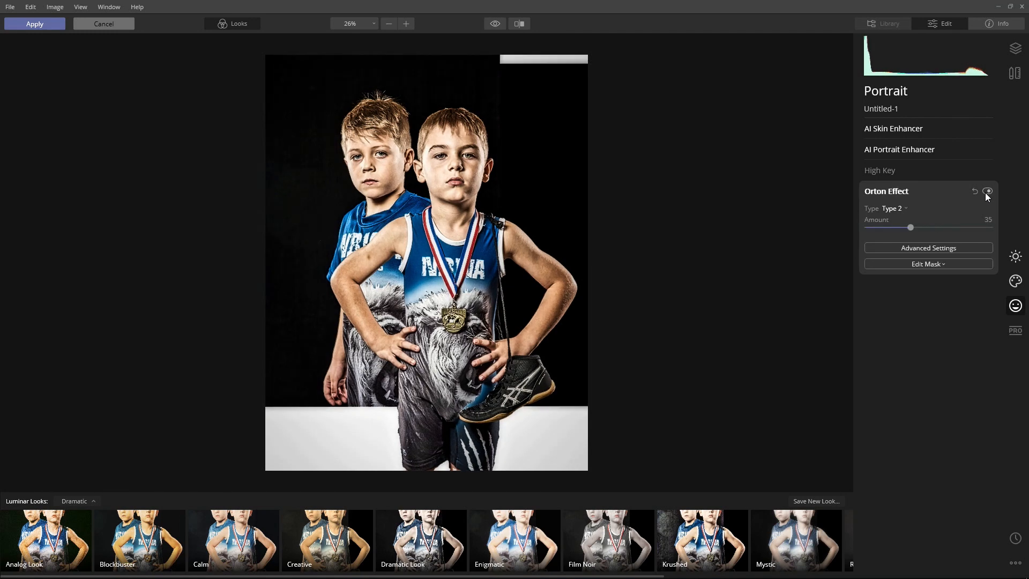
- In the professional Advanced Contrast filter, set Highlights Contrast to 18 and Highlights Balance to 11
{"action": "left_click", "coordinate": [1017, 332]}
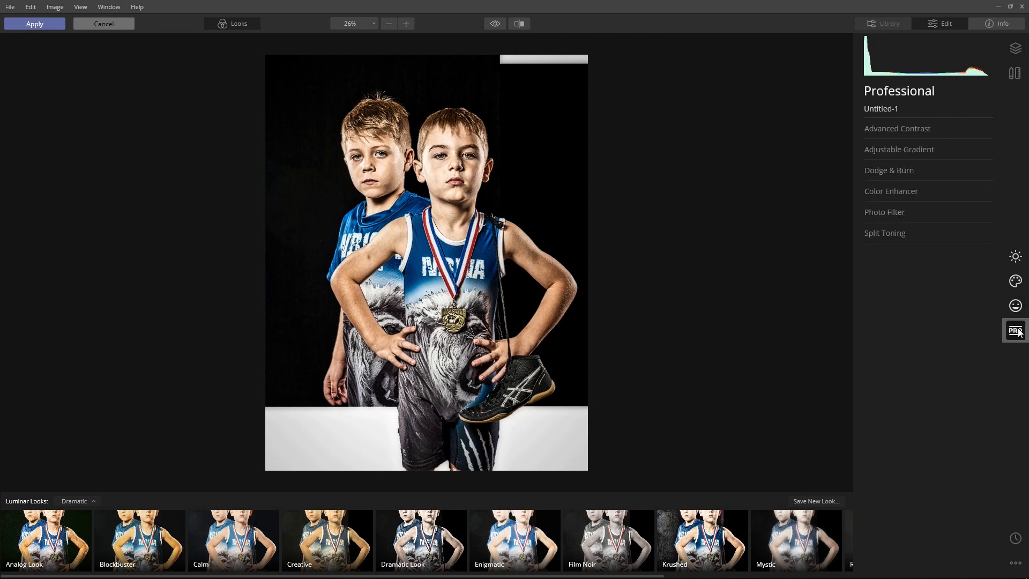
{"action": "left_click", "coordinate": [914, 132]}
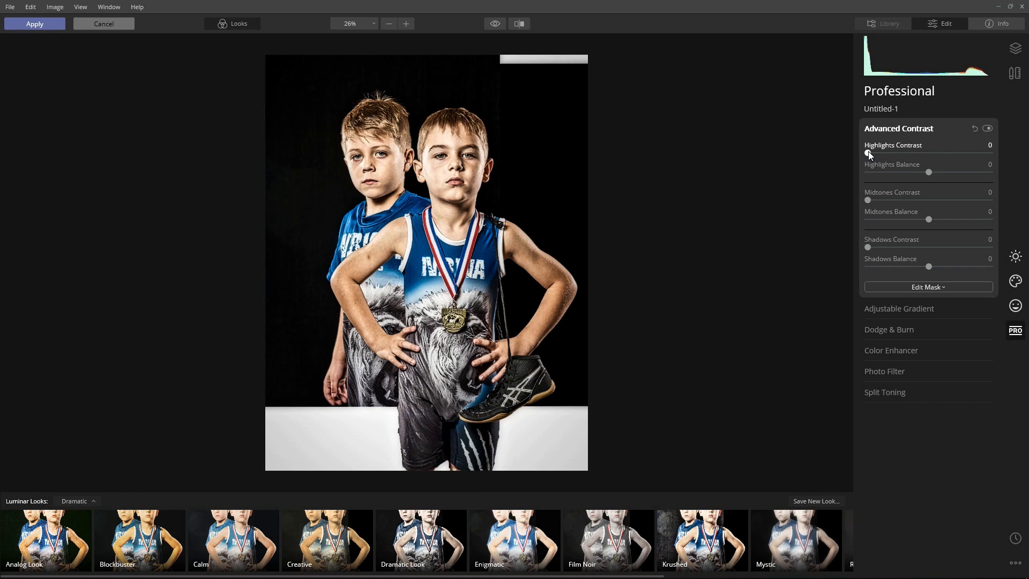
{"action": "left_click_drag", "start_coordinate": [868, 153], "coordinate": [884, 167]}
{"action": "scroll", "coordinate": [372, 115], "scroll_direction": "up", "scroll_amount": 2}
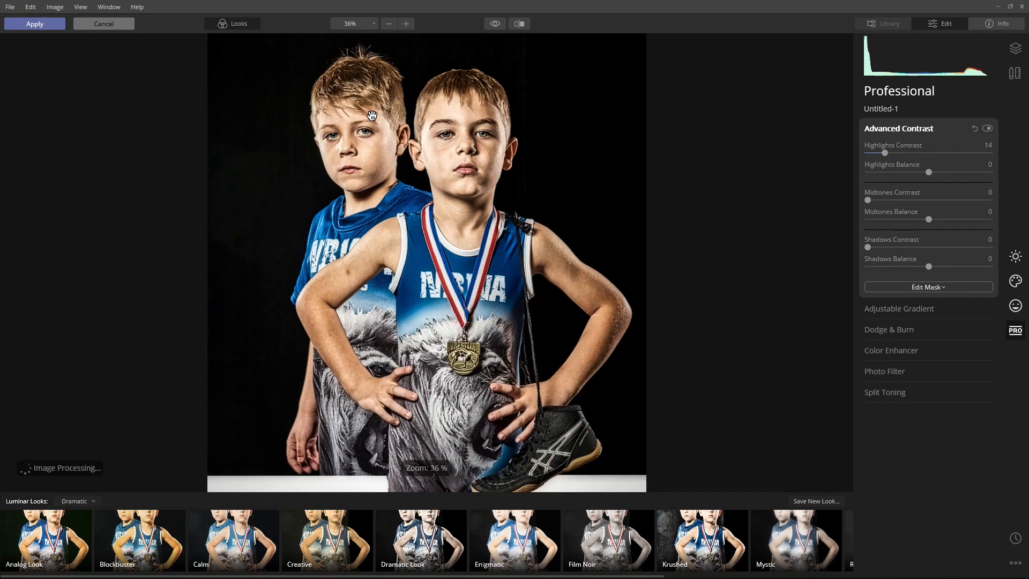
{"action": "scroll", "coordinate": [372, 115], "scroll_direction": "up", "scroll_amount": 1}
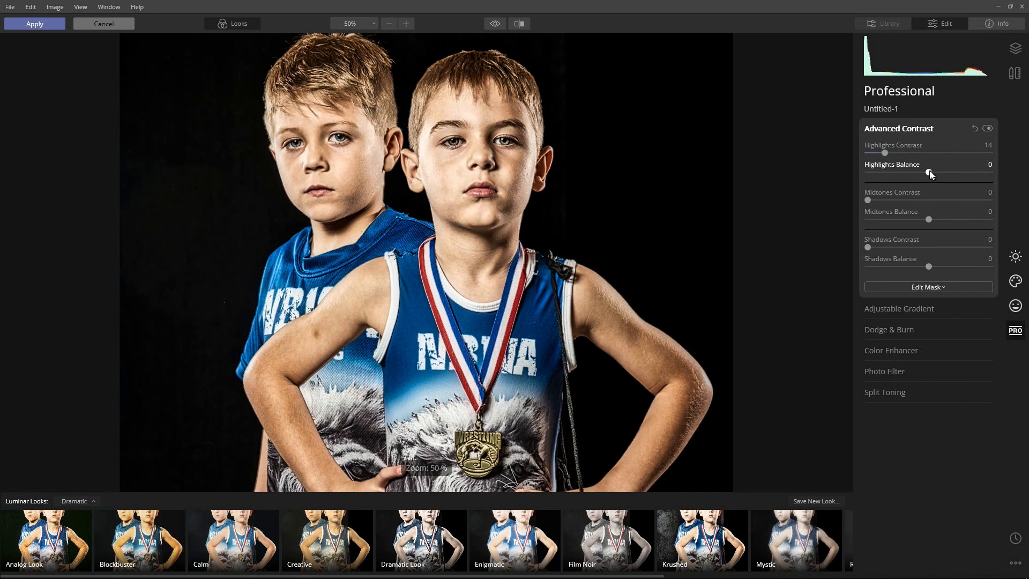
{"action": "left_click_drag", "start_coordinate": [930, 173], "coordinate": [904, 172]}
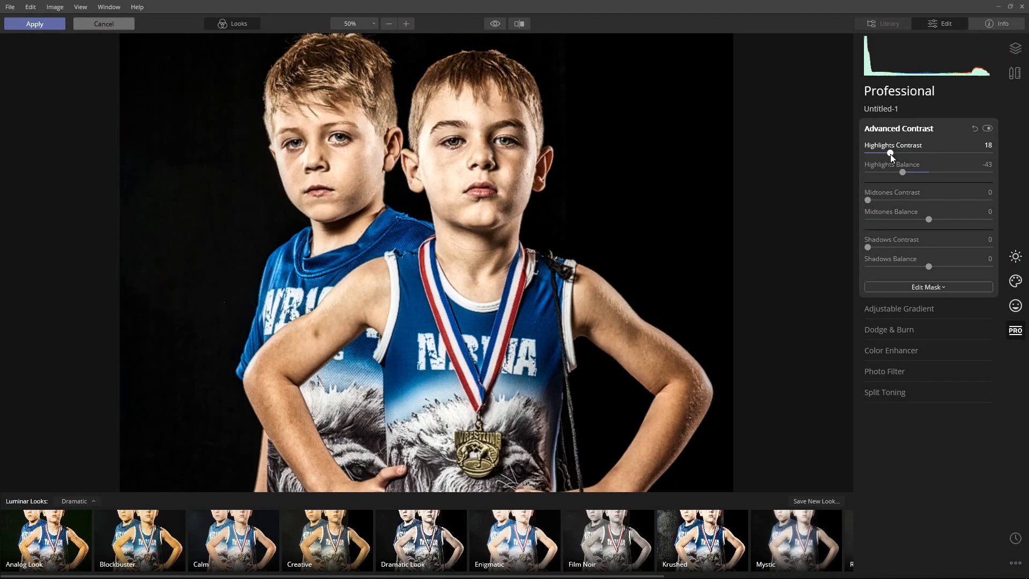
{"action": "left_click_drag", "start_coordinate": [902, 173], "coordinate": [936, 174]}
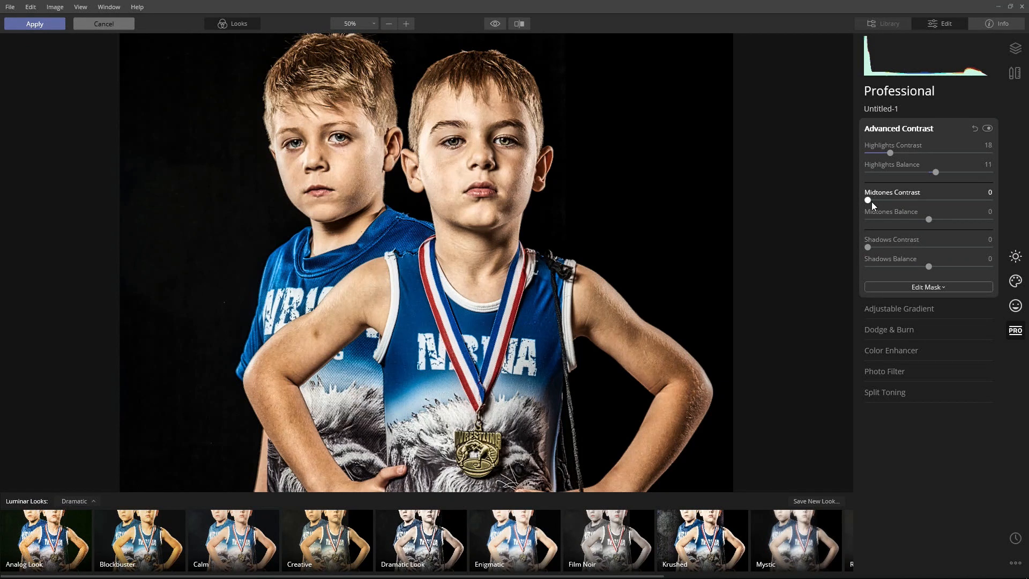
- Set Midtones Contrast to 13, Midtones Balance to 11, Shadows Contrast to 14 and Shadows Balance to -44, and check the Advanced Contrast effect
{"action": "left_click_drag", "start_coordinate": [868, 200], "coordinate": [935, 227]}
{"action": "mouse_move", "coordinate": [867, 248]}
{"action": "left_mouse_down"}
{"action": "mouse_move", "coordinate": [940, 249]}
{"action": "mouse_move", "coordinate": [876, 247]}
{"action": "mouse_move", "coordinate": [886, 246]}
{"action": "left_mouse_up"}
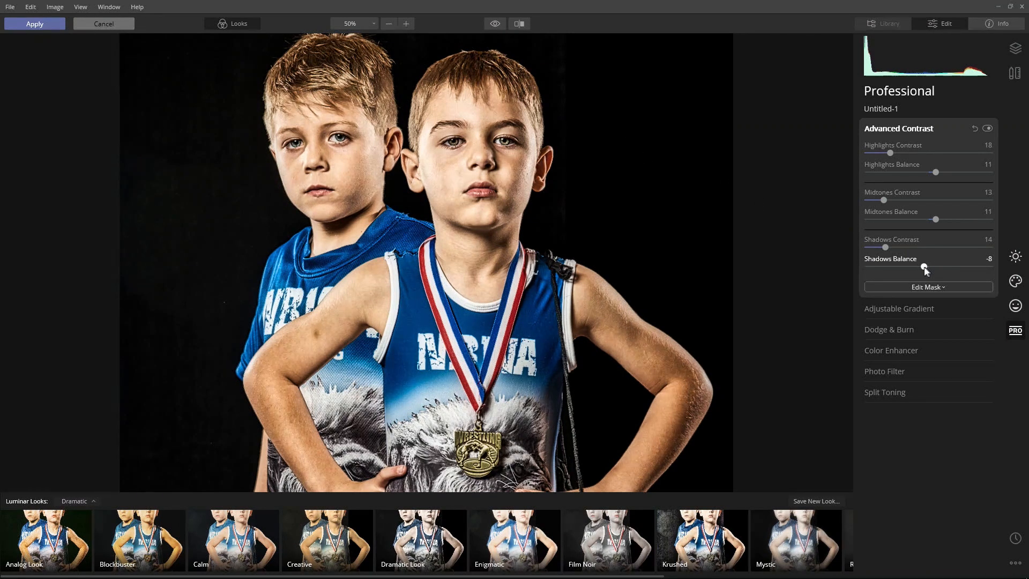
{"action": "left_click_drag", "start_coordinate": [930, 266], "coordinate": [903, 275]}
{"action": "left_click", "coordinate": [987, 129]}
{"action": "scroll", "coordinate": [574, 246], "scroll_direction": "down", "scroll_amount": 3}
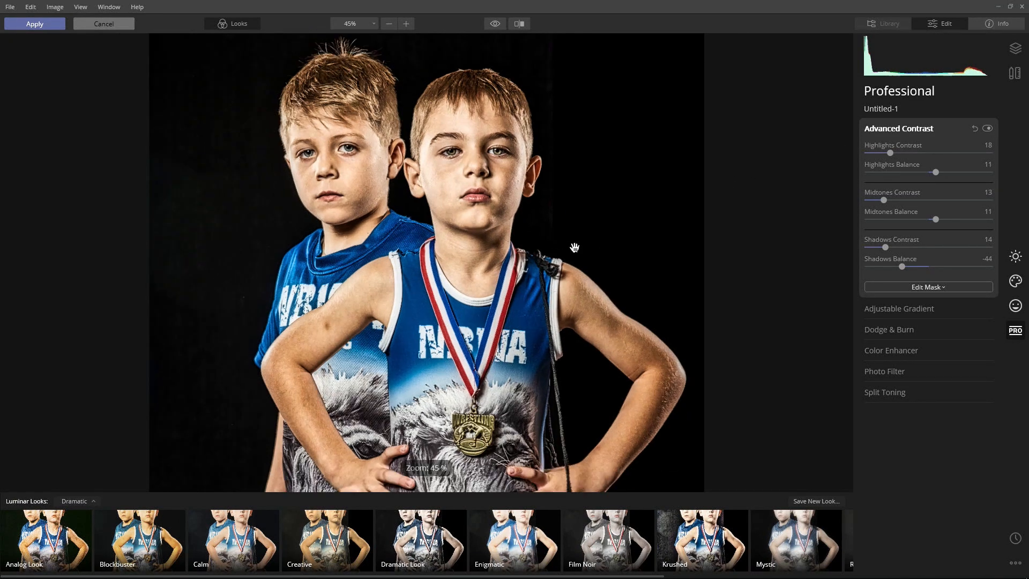
{"action": "scroll", "coordinate": [557, 246], "scroll_direction": "down", "scroll_amount": 3}
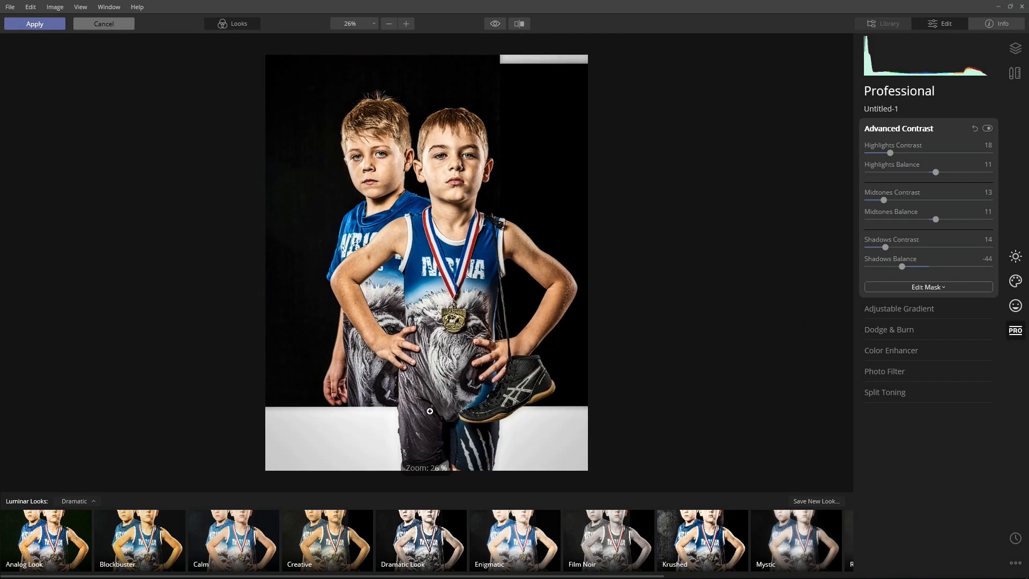
{"action": "scroll", "coordinate": [455, 175], "scroll_direction": "up", "scroll_amount": 1}
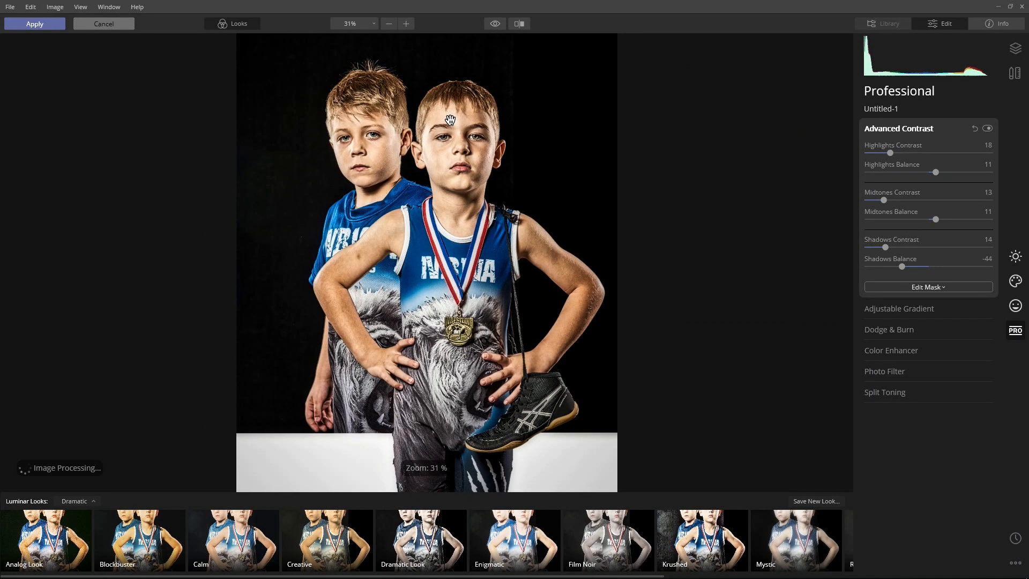
{"action": "scroll", "coordinate": [445, 183], "scroll_direction": "up", "scroll_amount": 1}
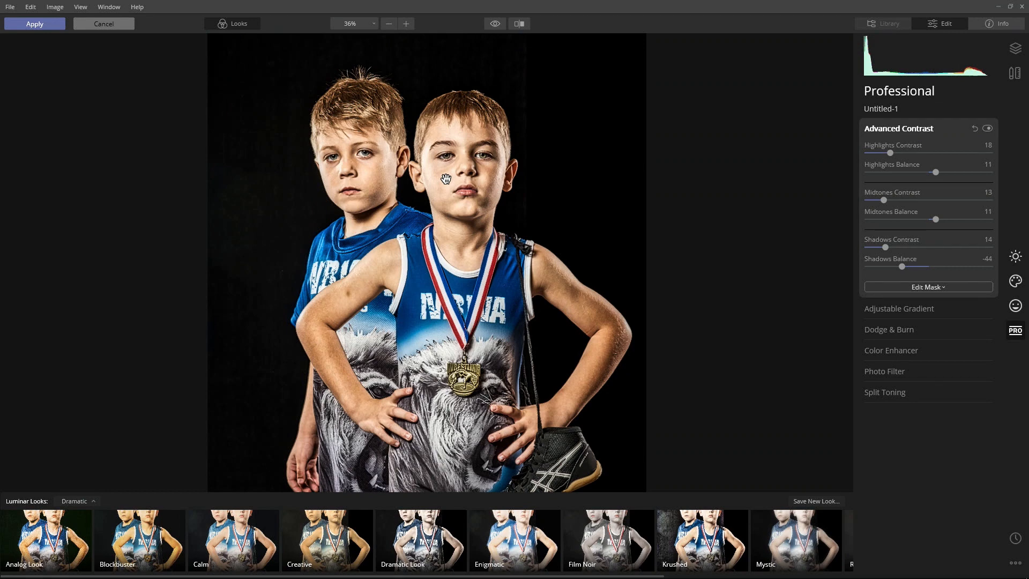
- Set the Adjustable Gradient's Bottom Exposure to -82, Warmth to -18 and Shadows to 64, and compare the whole edit with the original image
{"action": "left_click", "coordinate": [904, 311]}
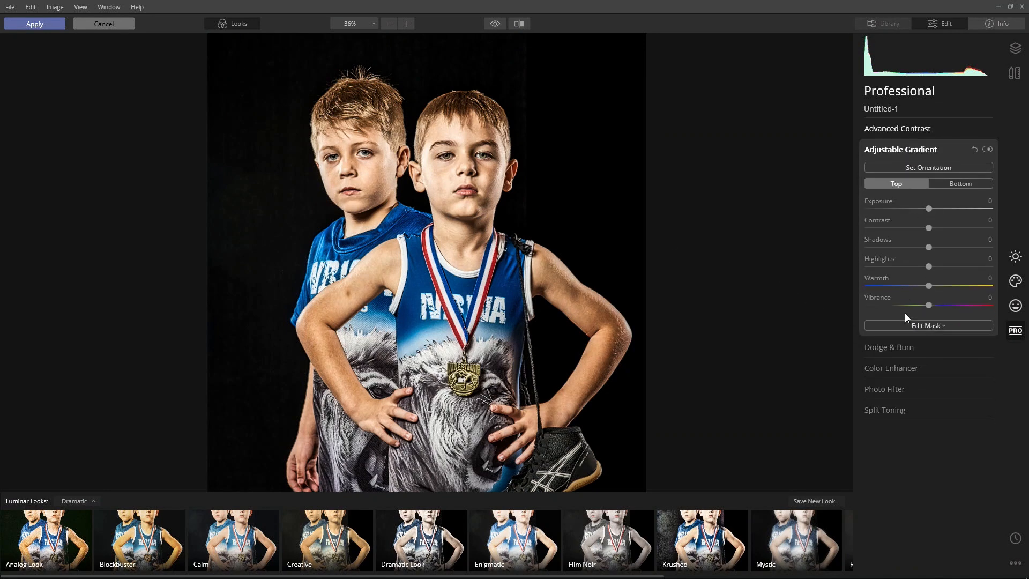
{"action": "left_click", "coordinate": [958, 183]}
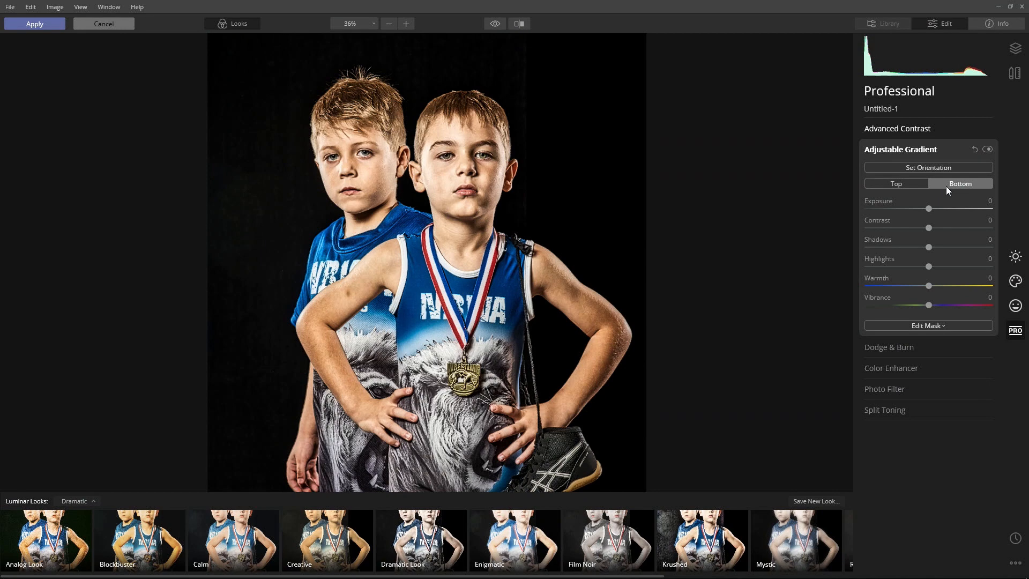
{"action": "left_click_drag", "start_coordinate": [928, 209], "coordinate": [854, 212]}
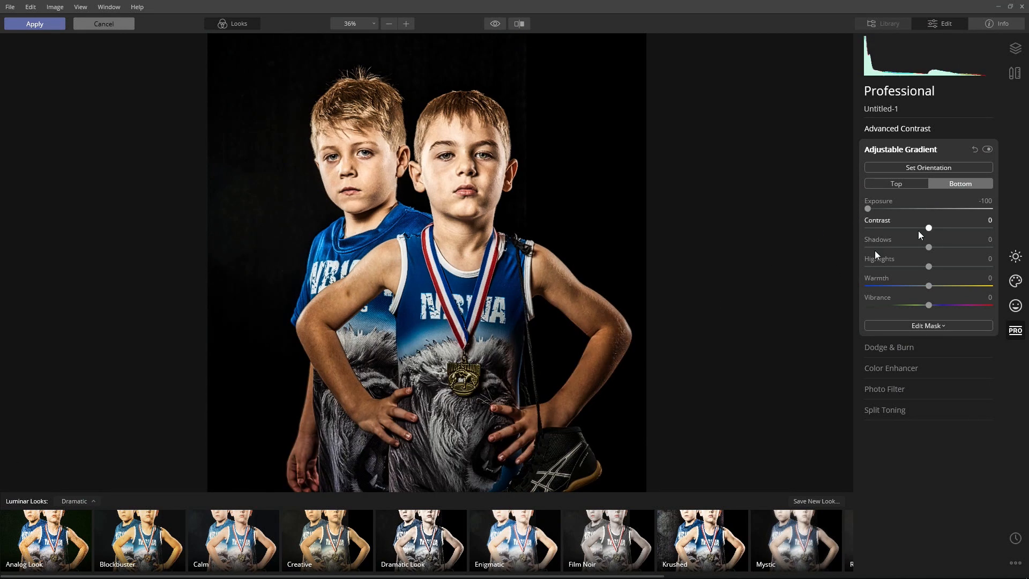
{"action": "left_click_drag", "start_coordinate": [863, 207], "coordinate": [878, 209]}
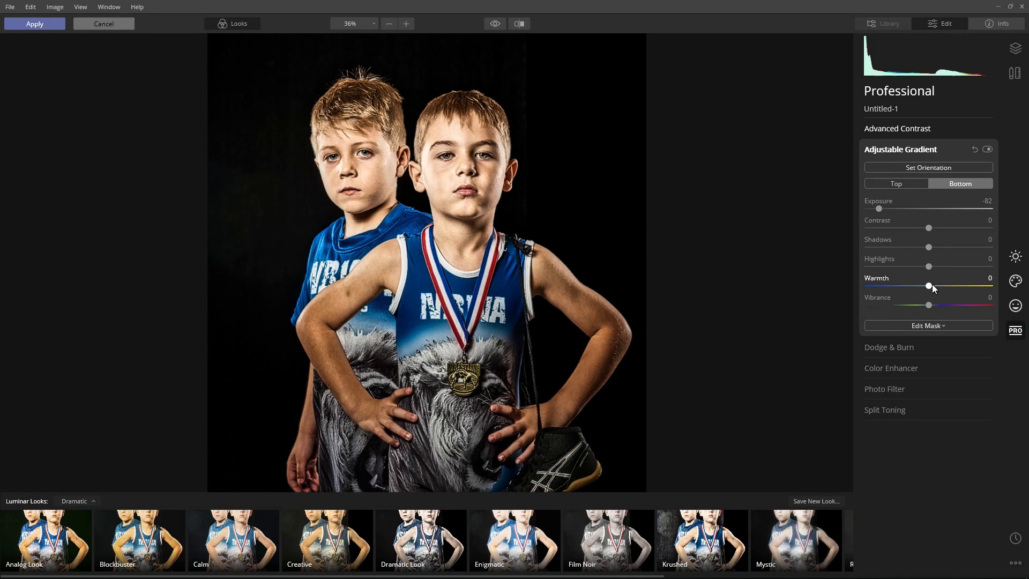
{"action": "mouse_move", "coordinate": [917, 285]}
{"action": "left_mouse_down"}
{"action": "mouse_move", "coordinate": [900, 286]}
{"action": "mouse_move", "coordinate": [917, 291]}
{"action": "left_mouse_up"}
{"action": "left_click_drag", "start_coordinate": [928, 247], "coordinate": [968, 262]}
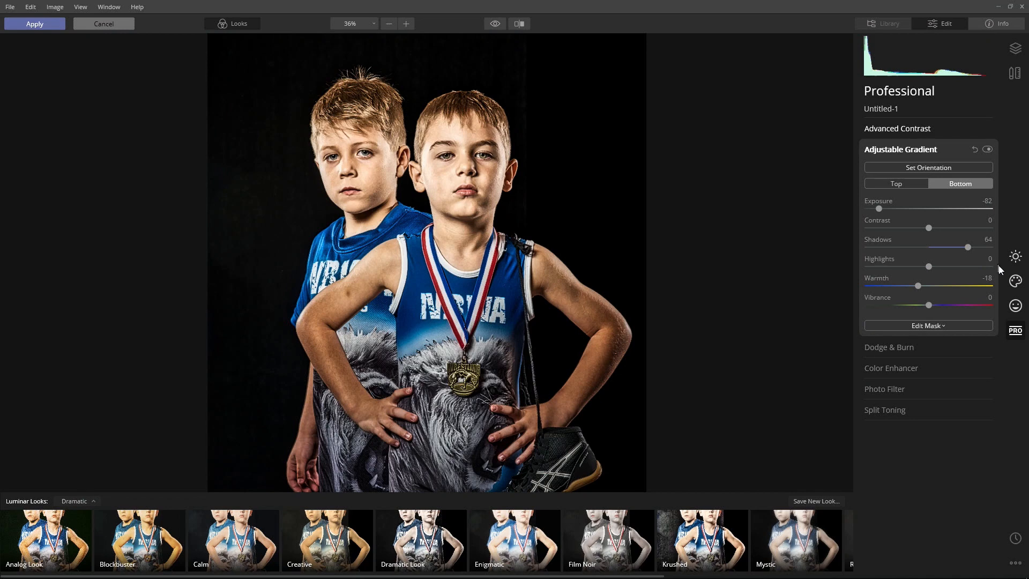
{"action": "left_click", "coordinate": [495, 24]}
{"action": "left_click", "coordinate": [495, 25]}
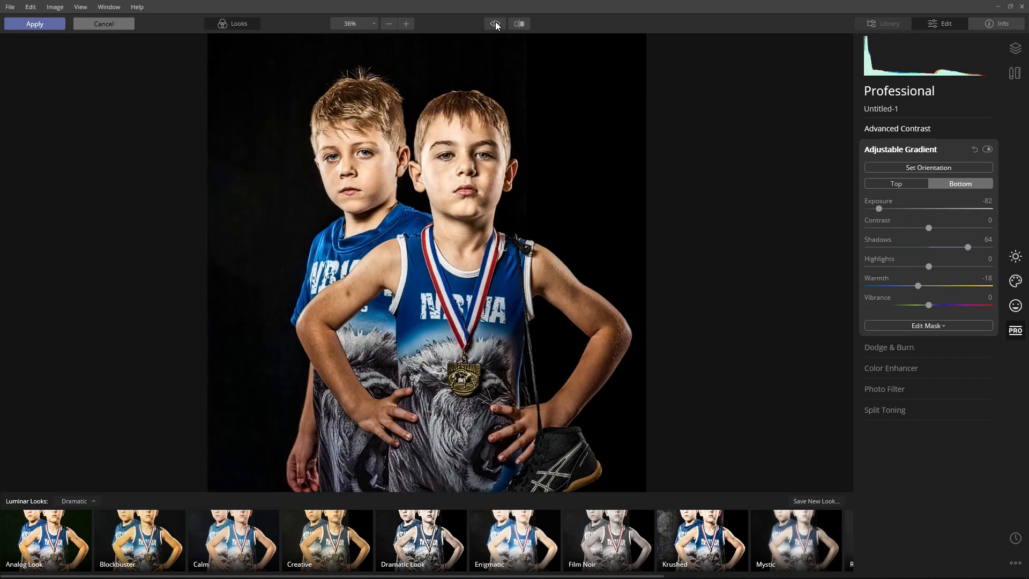